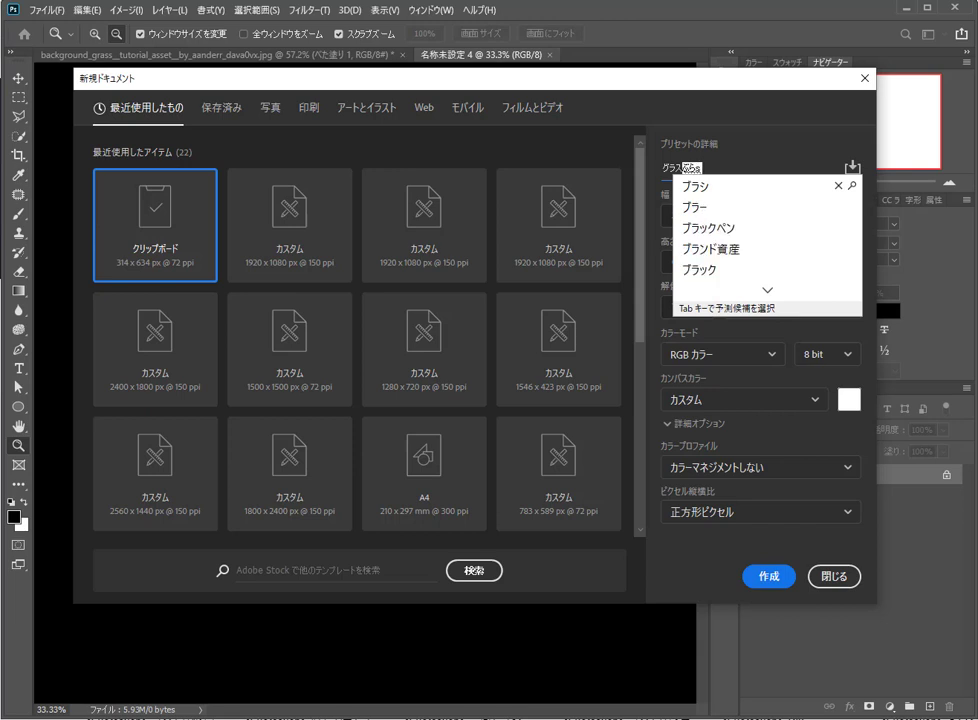
# Step: Create a new document named グラスブラシ, 350 px wide and 450 px high
pyautogui.press('Tab')
pyautogui.press('Return')
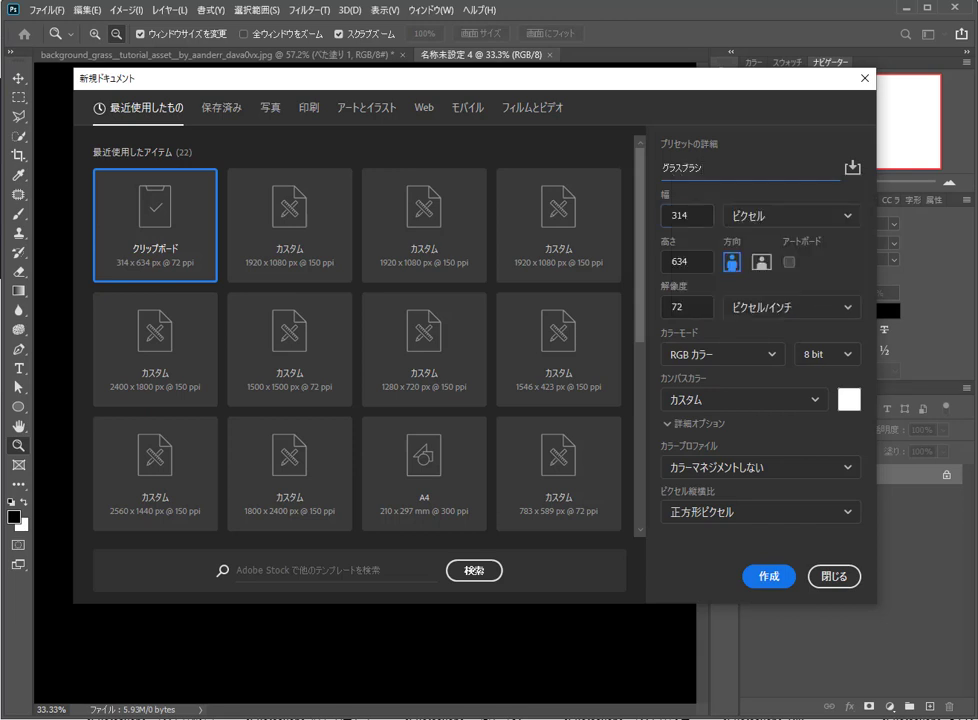
pyautogui.press('Tab')
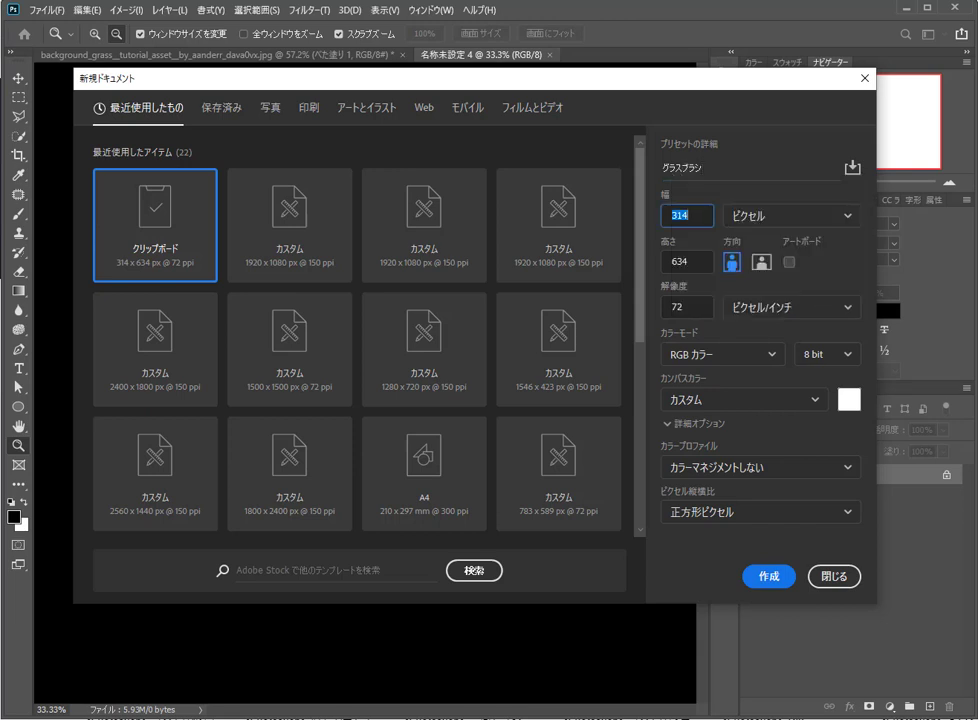
pyautogui.write('350')
pyautogui.press('Return')
pyautogui.press('Tab')
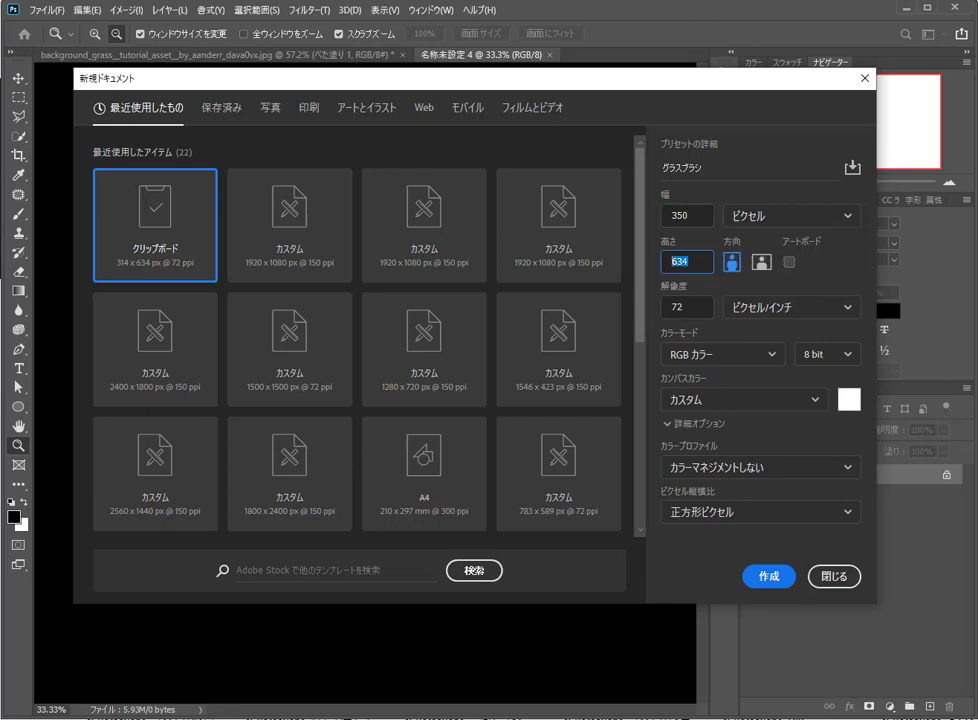
pyautogui.write('450')
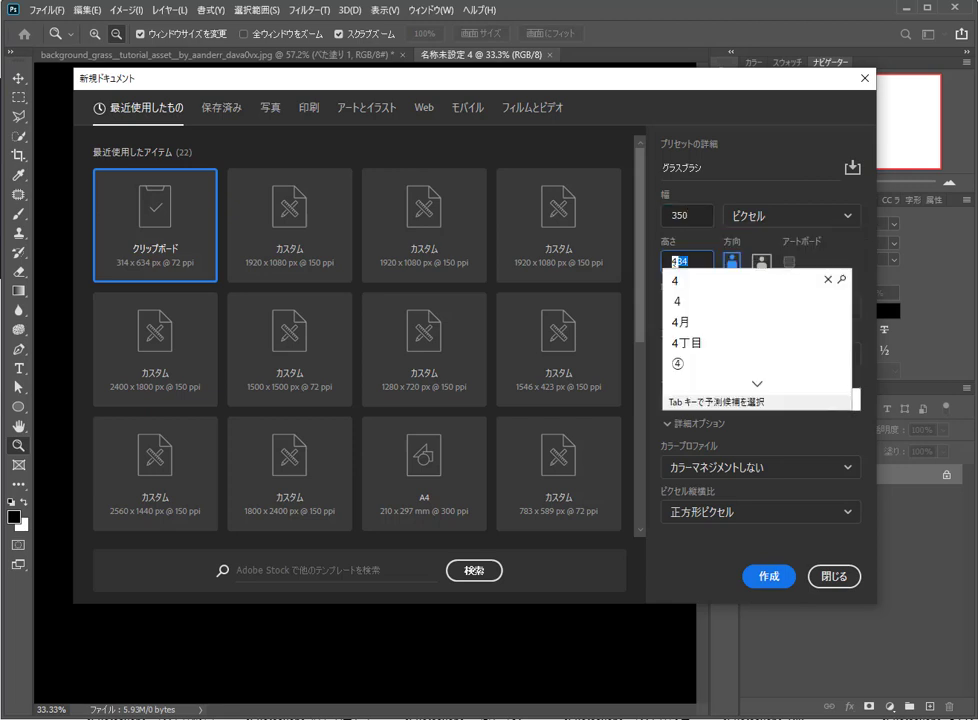
pyautogui.press('Return')
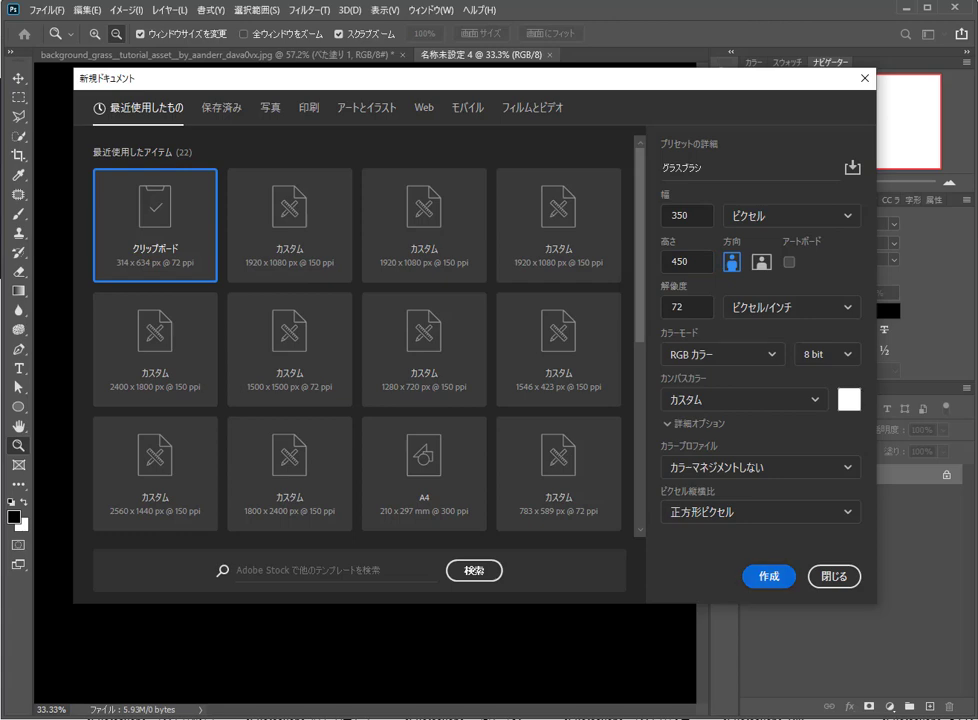
pyautogui.press('Return')
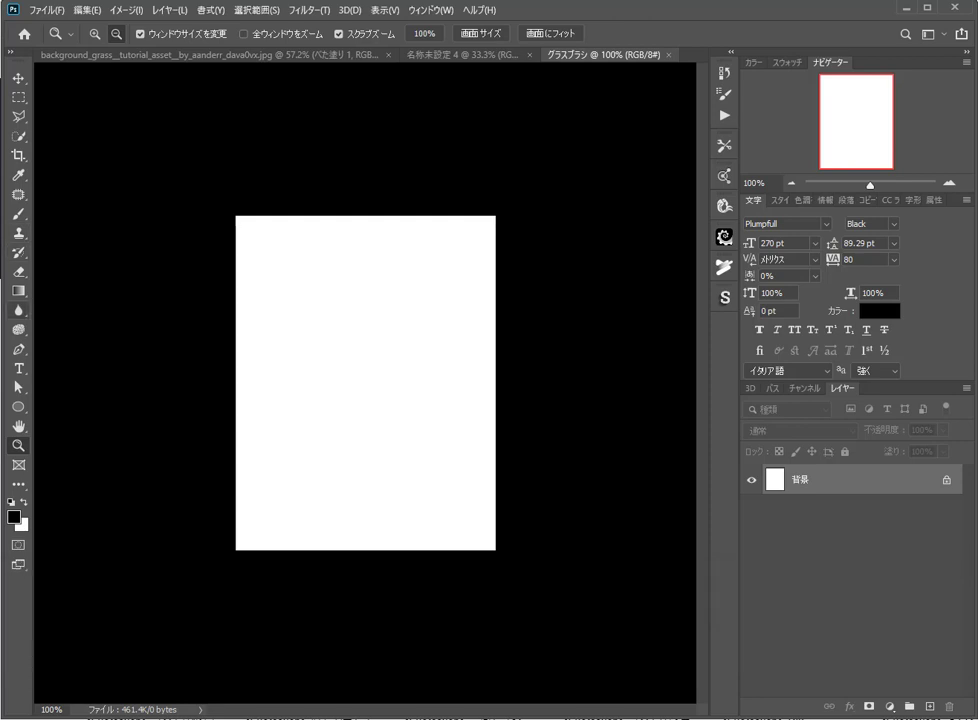
# Step: Draw a tall, narrow black ellipse about 23 px wide on the white canvas with the Ellipse tool
pyautogui.click(18, 407)
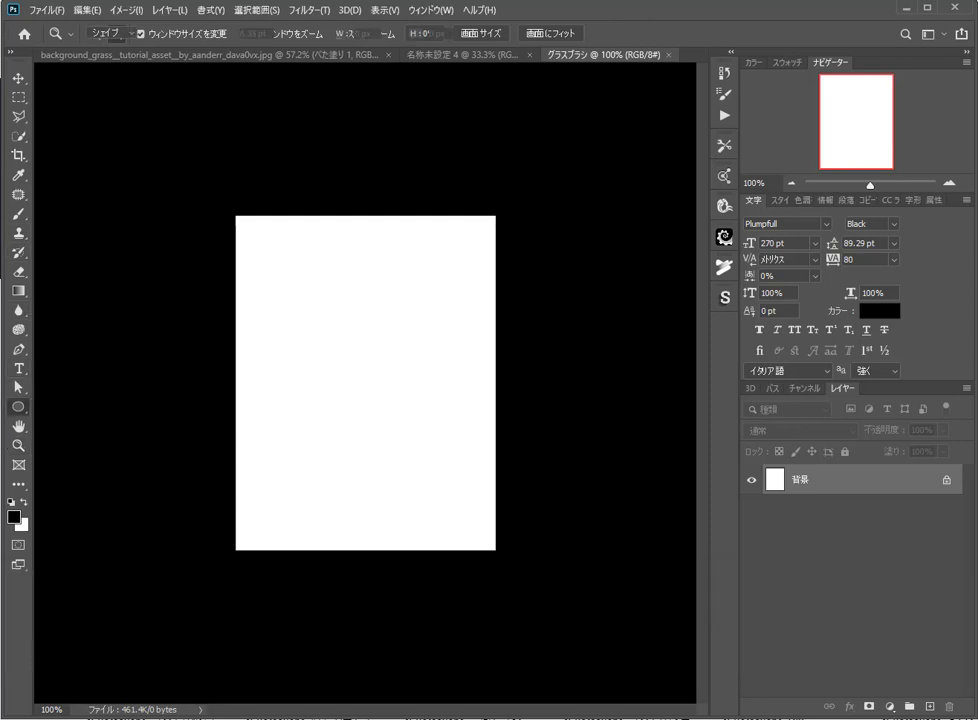
pyautogui.rightClick(18, 407)
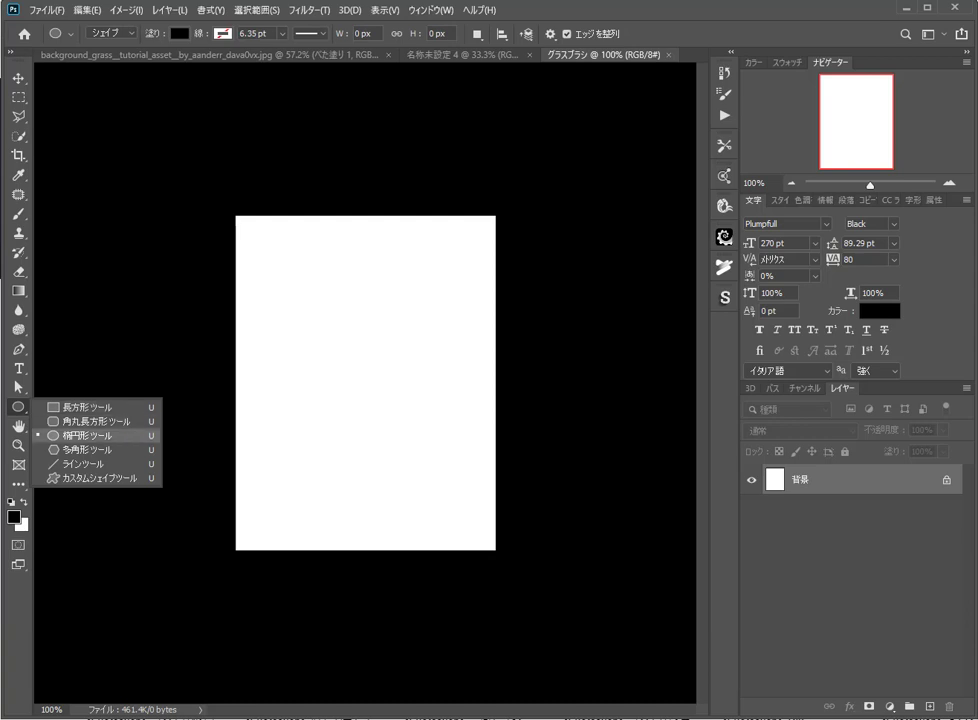
pyautogui.click(85, 436)
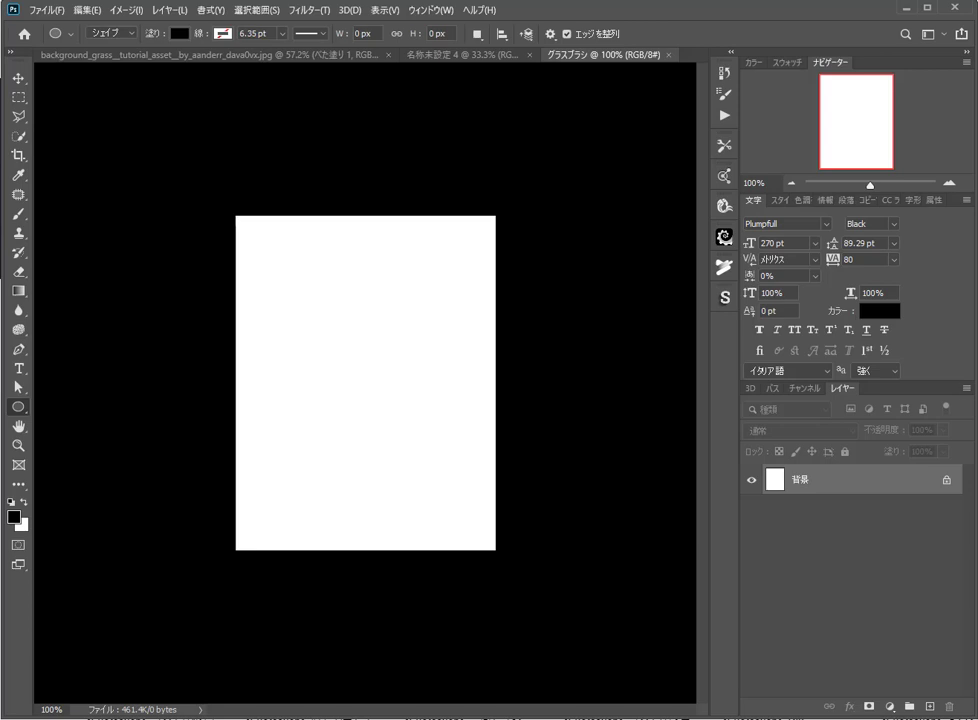
pyautogui.moveTo(354, 258); pyautogui.dragTo(338, 510)
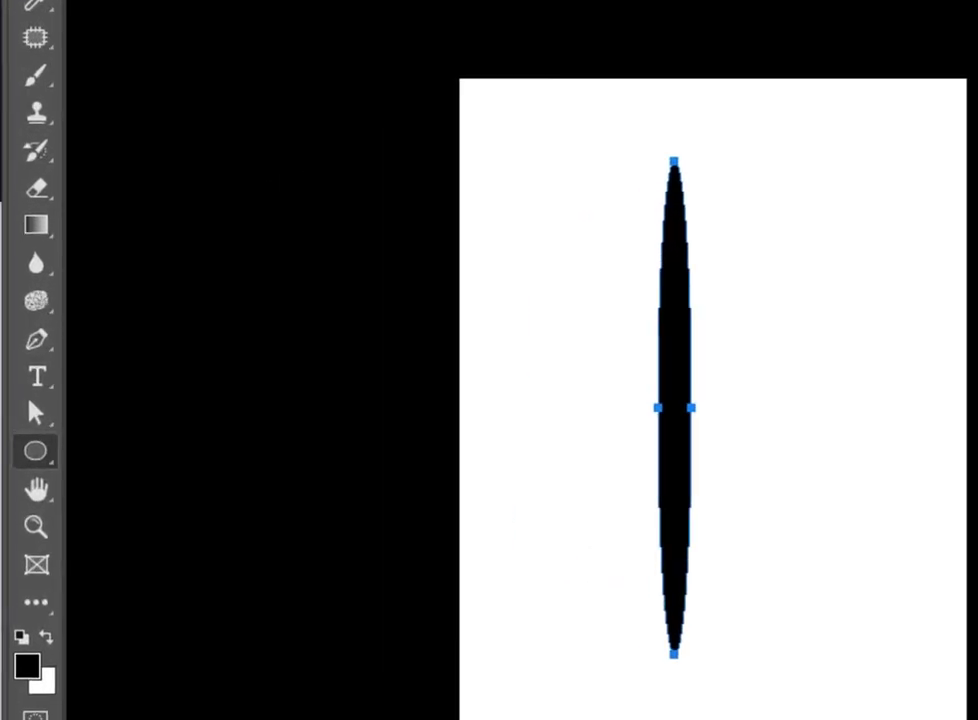
# Step: Sharpen the ellipse's upper tip by pulling its anchor handle vertically with the Convert Point tool
pyautogui.press('z')
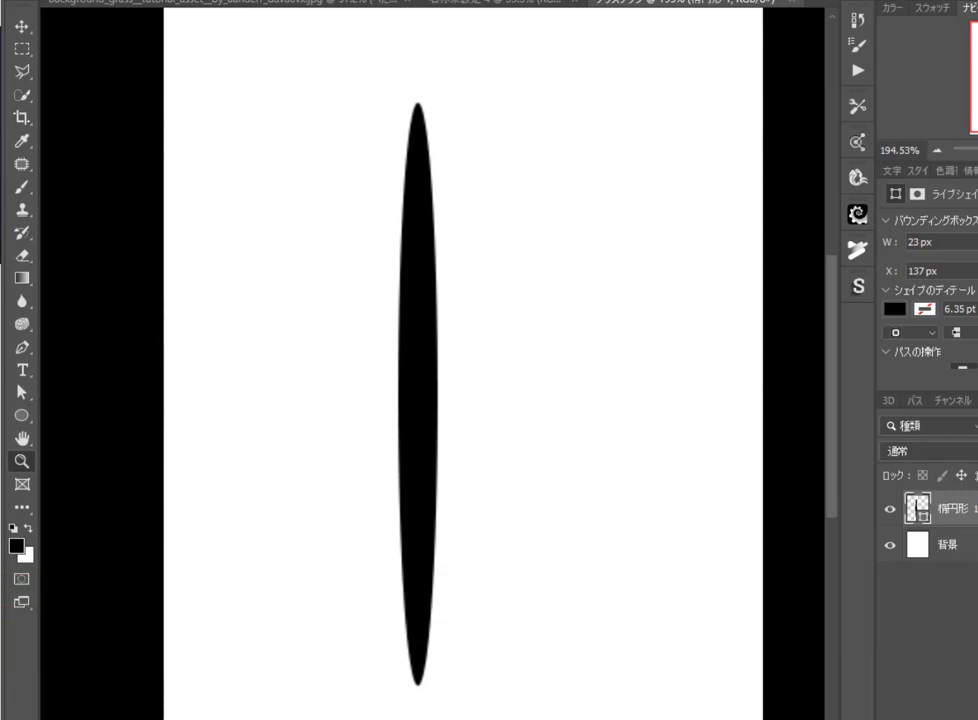
pyautogui.click(22, 348)
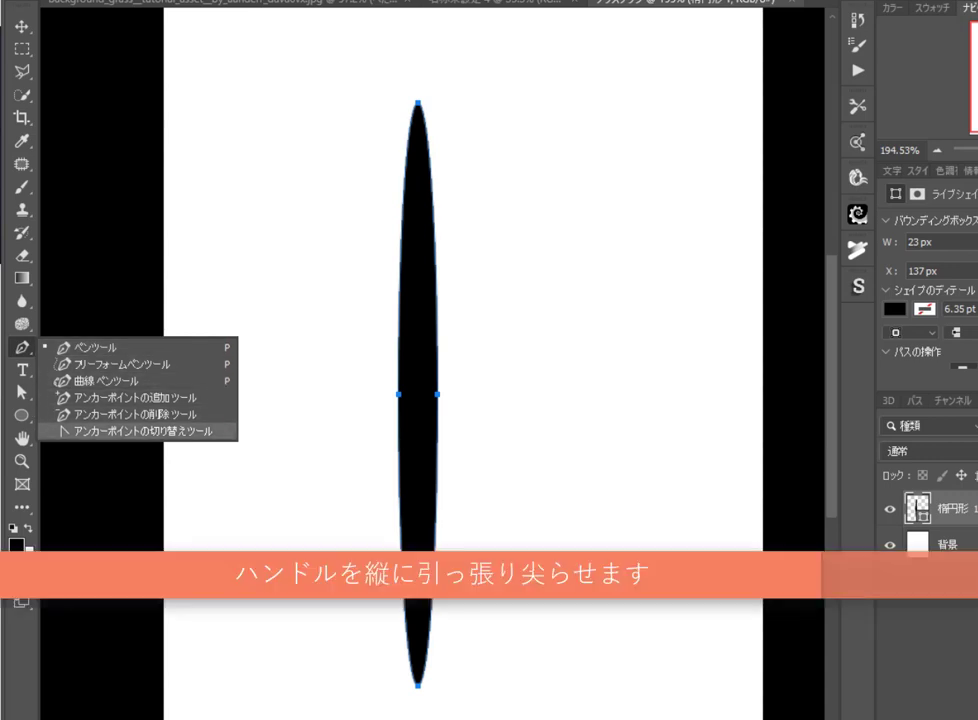
pyautogui.click(140, 431)
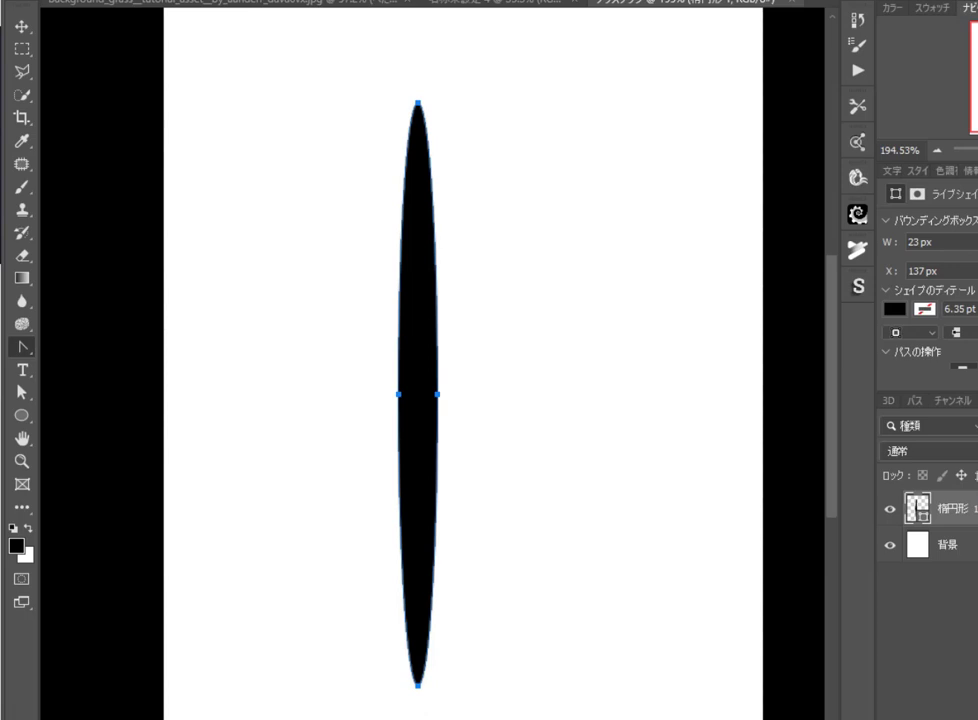
pyautogui.press('Escape')
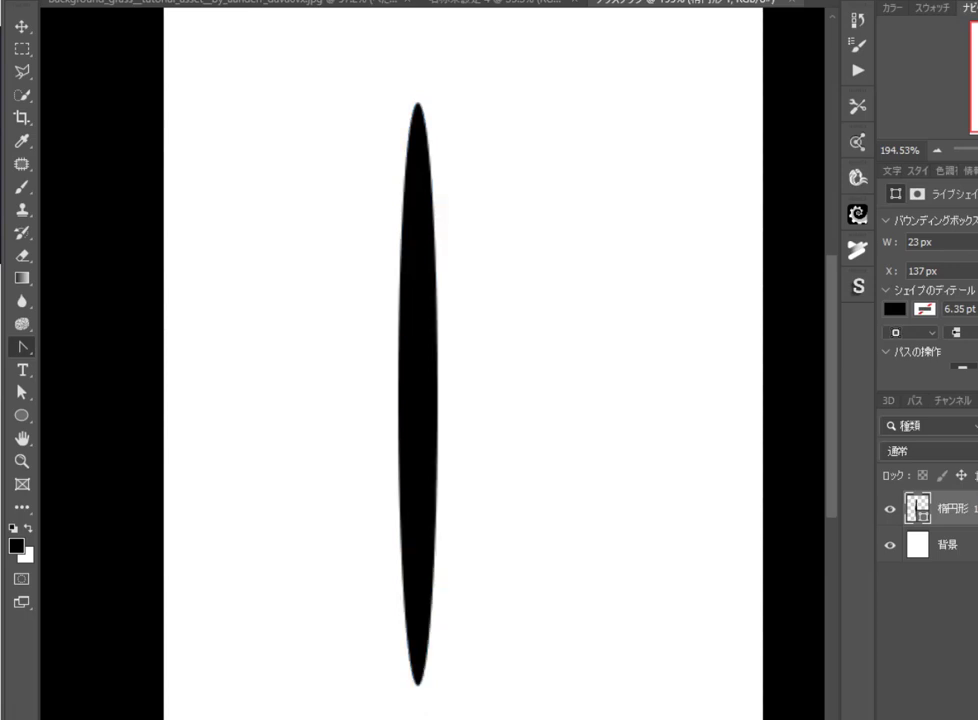
pyautogui.click(418, 102)
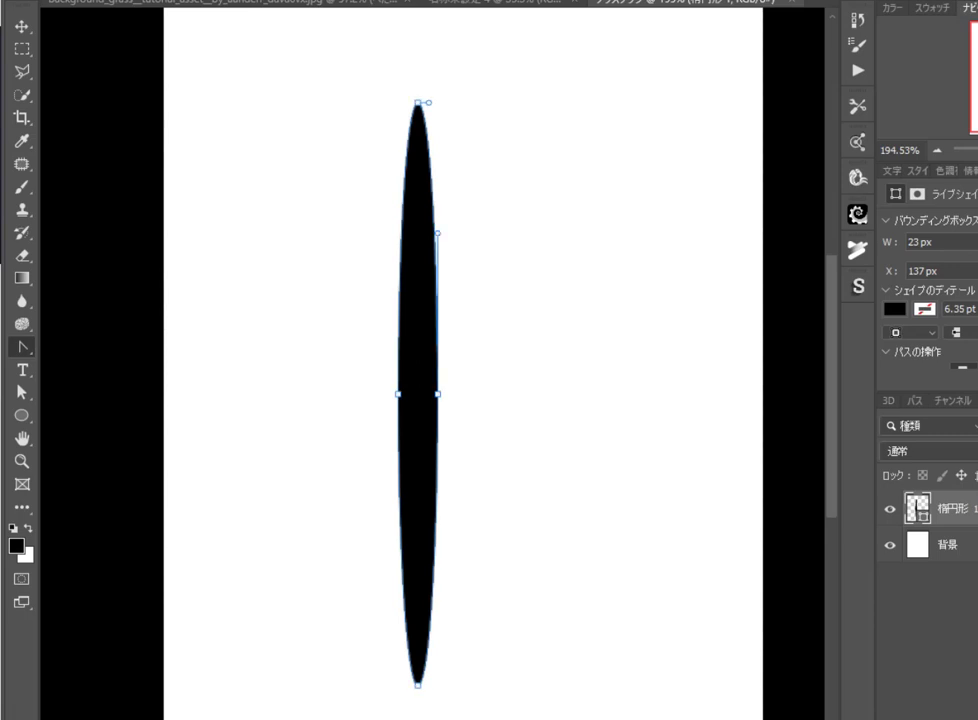
pyautogui.moveTo(428, 102); pyautogui.dragTo(413, 33)
pyautogui.press('Return')
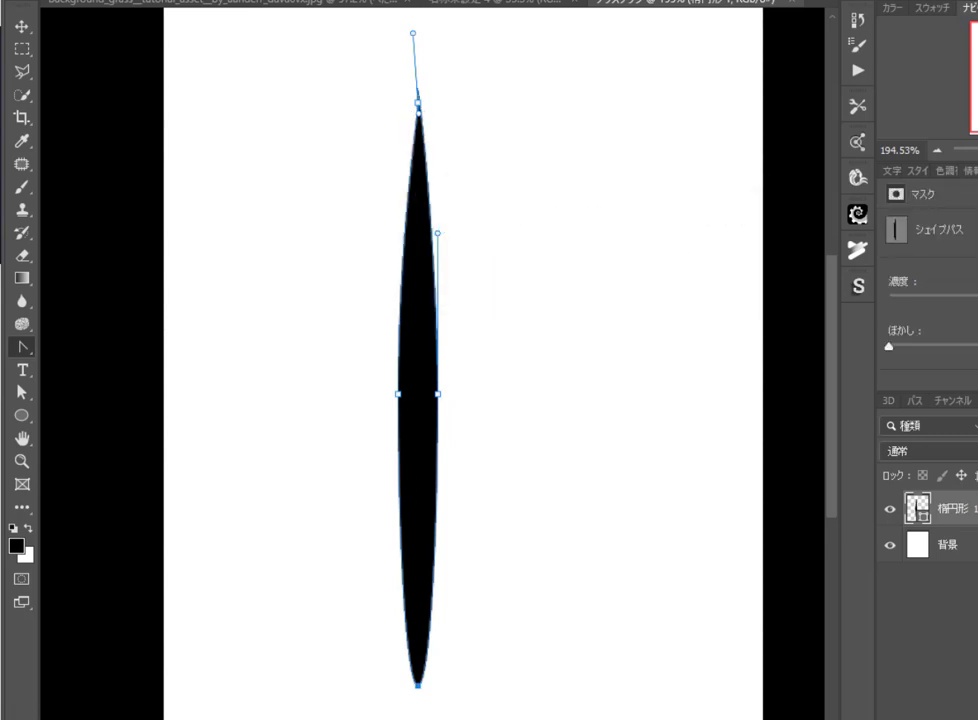
# Step: Sharpen the ellipse's lower tip by pulling both handles of its anchor point vertically, then deselect the path
pyautogui.click(418, 686)
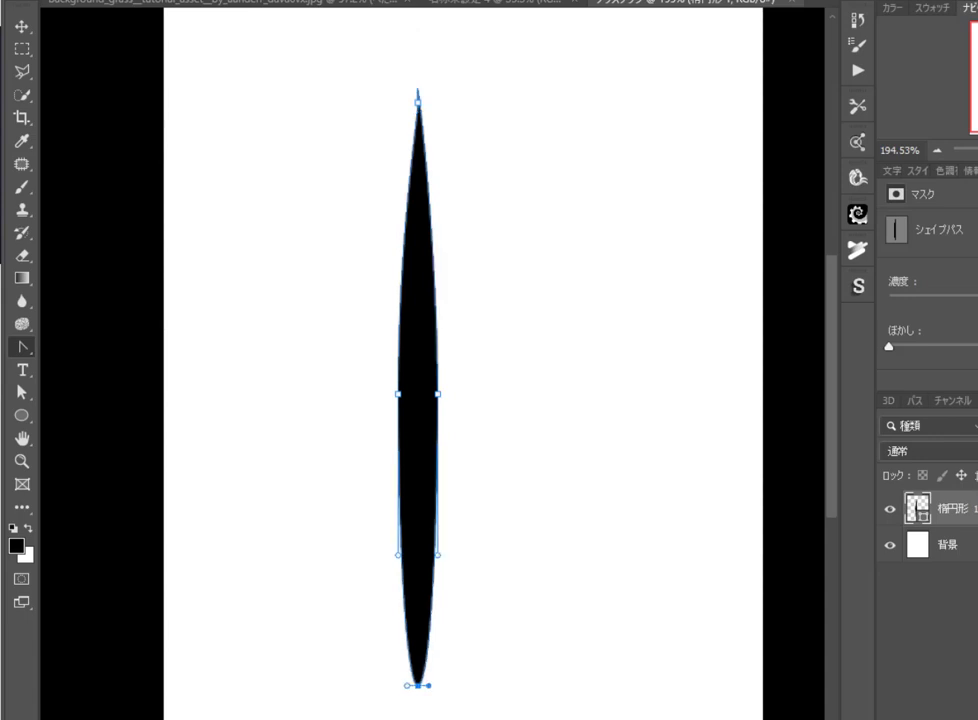
pyautogui.moveTo(428, 686); pyautogui.dragTo(420, 638)
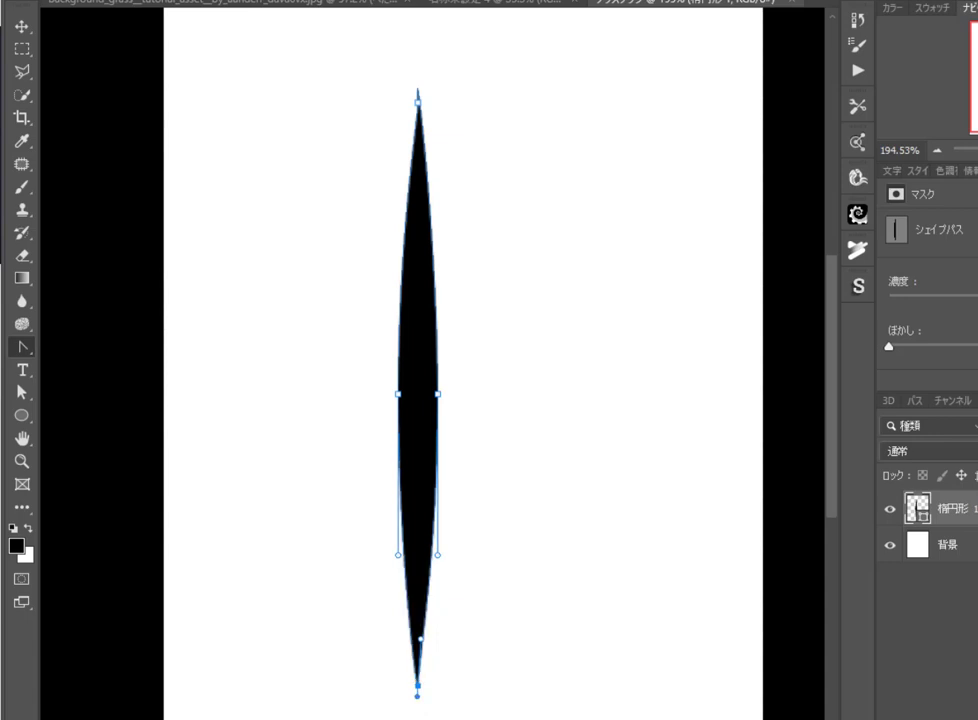
pyautogui.moveTo(418, 695); pyautogui.dragTo(416, 719)
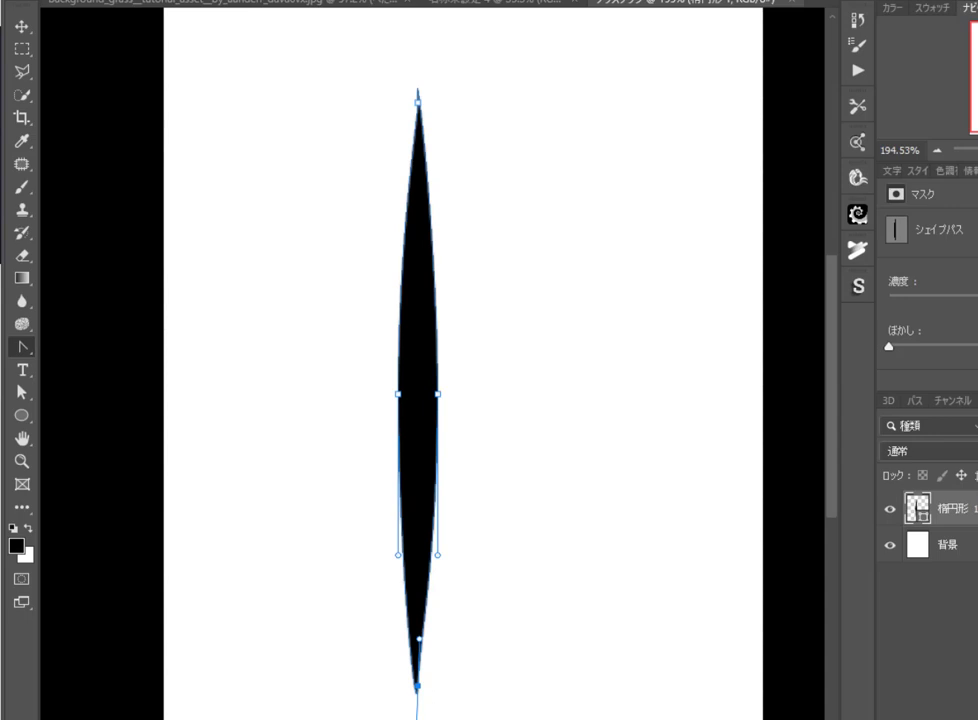
pyautogui.scroll(-1, 435, 370)
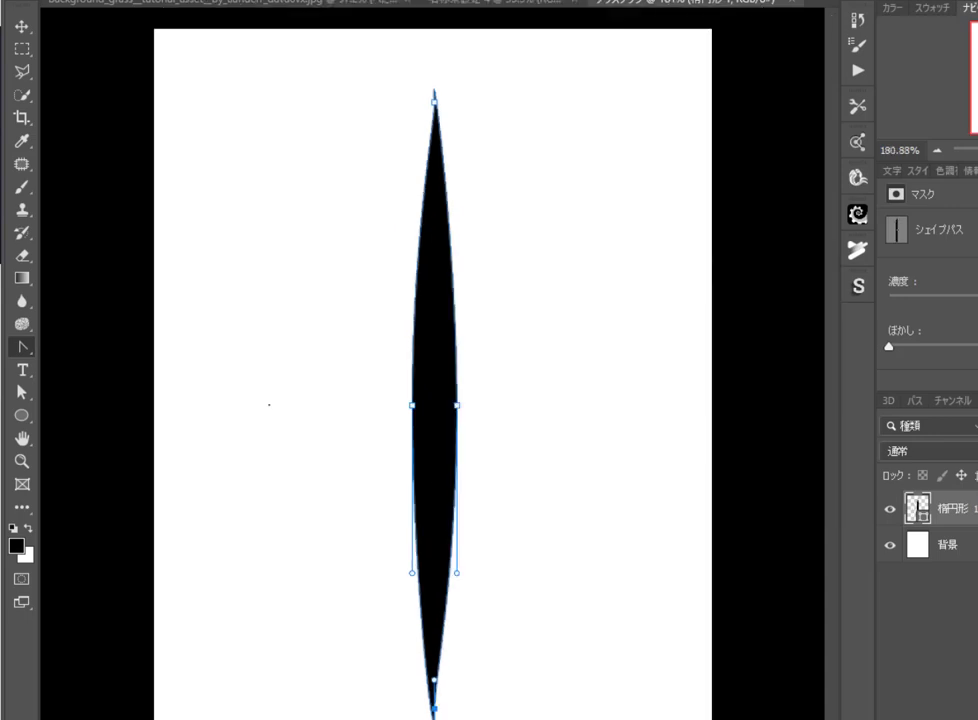
pyautogui.click(269, 405)
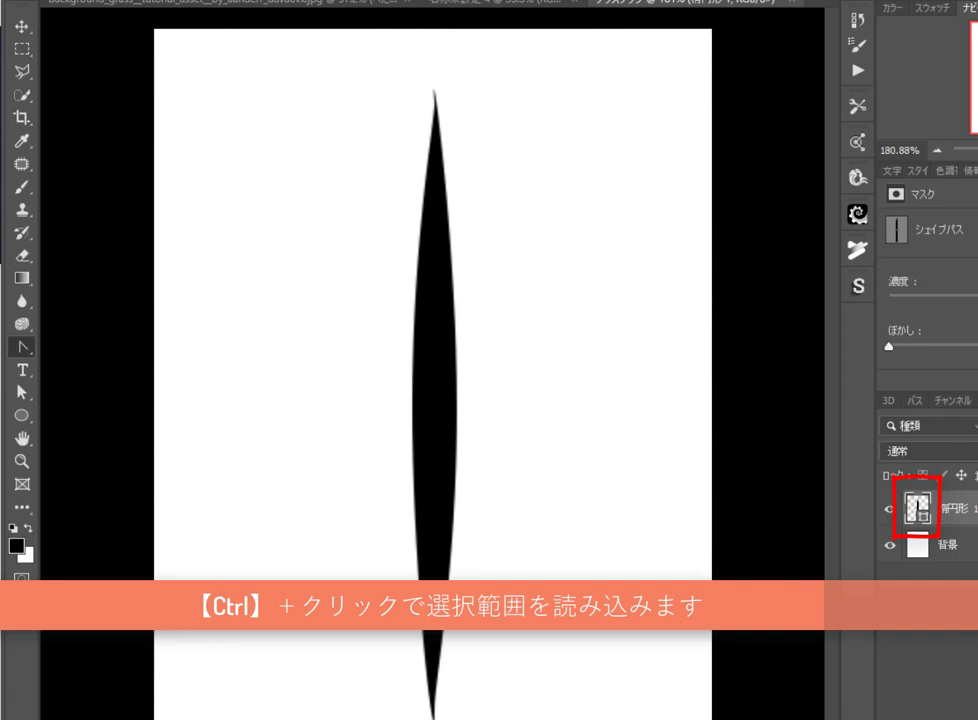
# Step: Load the blade shape layer as a selection and define it as a brush named グラスブラシ
pyautogui.keyDown('ctrl'); pyautogui.click(917, 508); pyautogui.keyUp('ctrl')
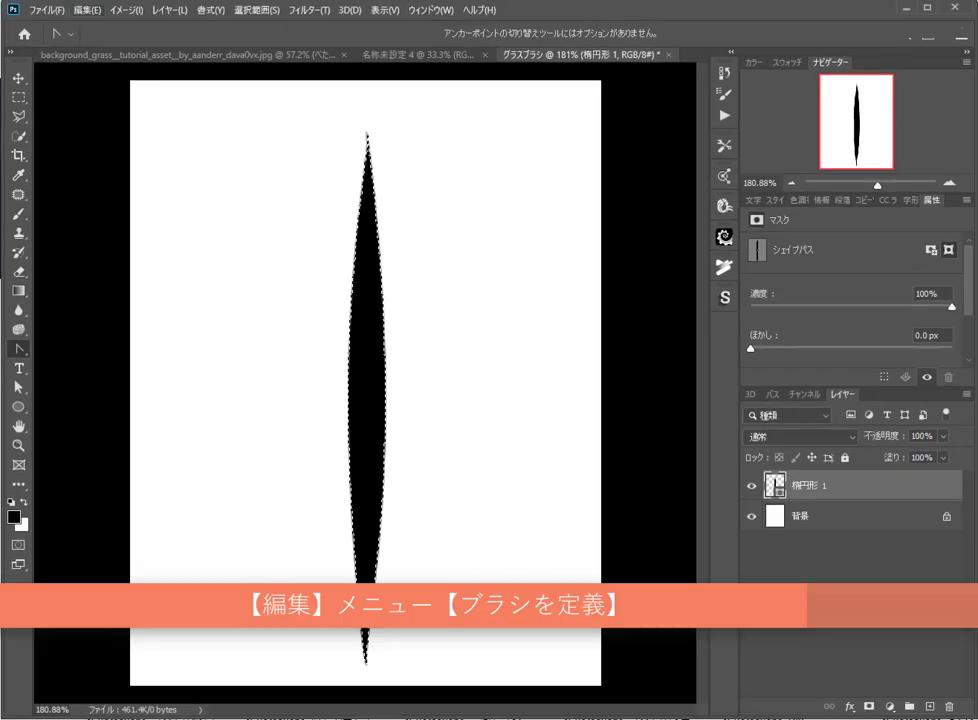
pyautogui.click(87, 10)
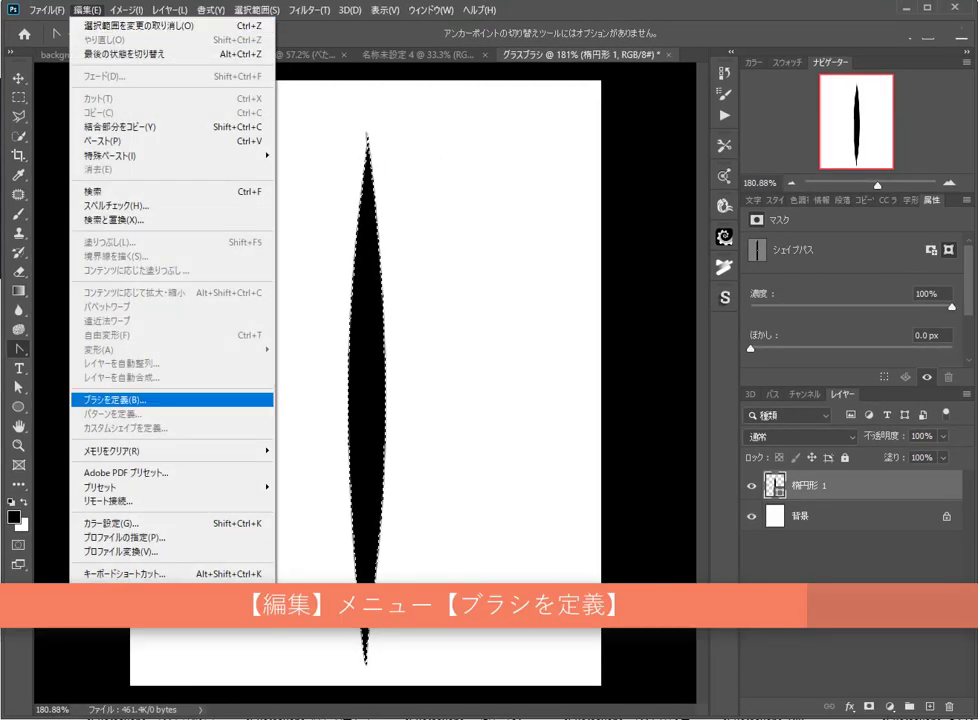
pyautogui.press('Return')
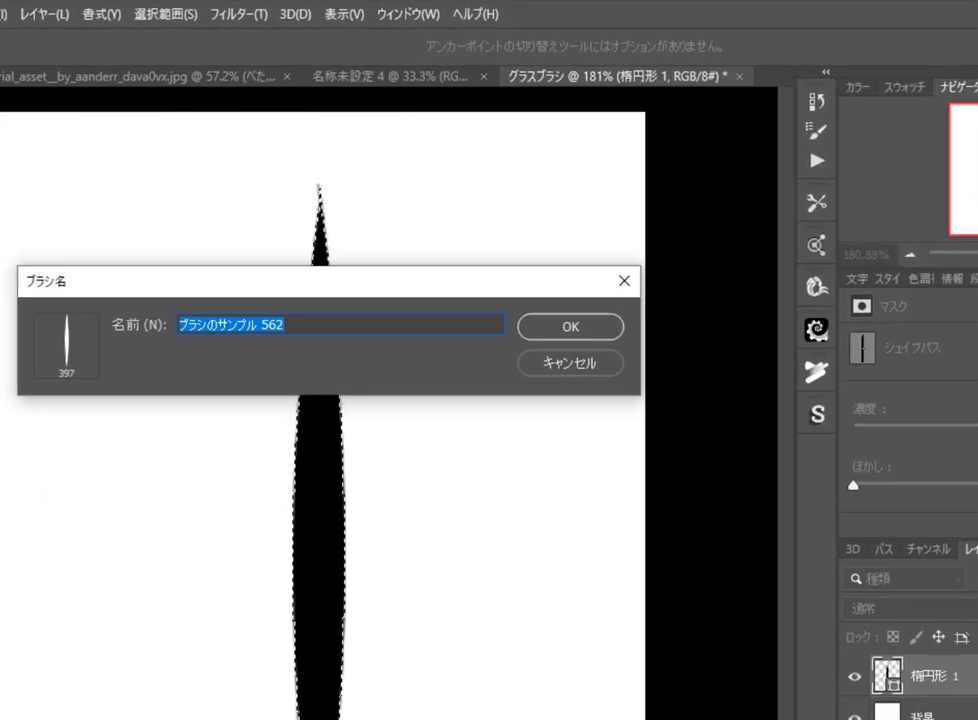
pyautogui.write('ぐらす')
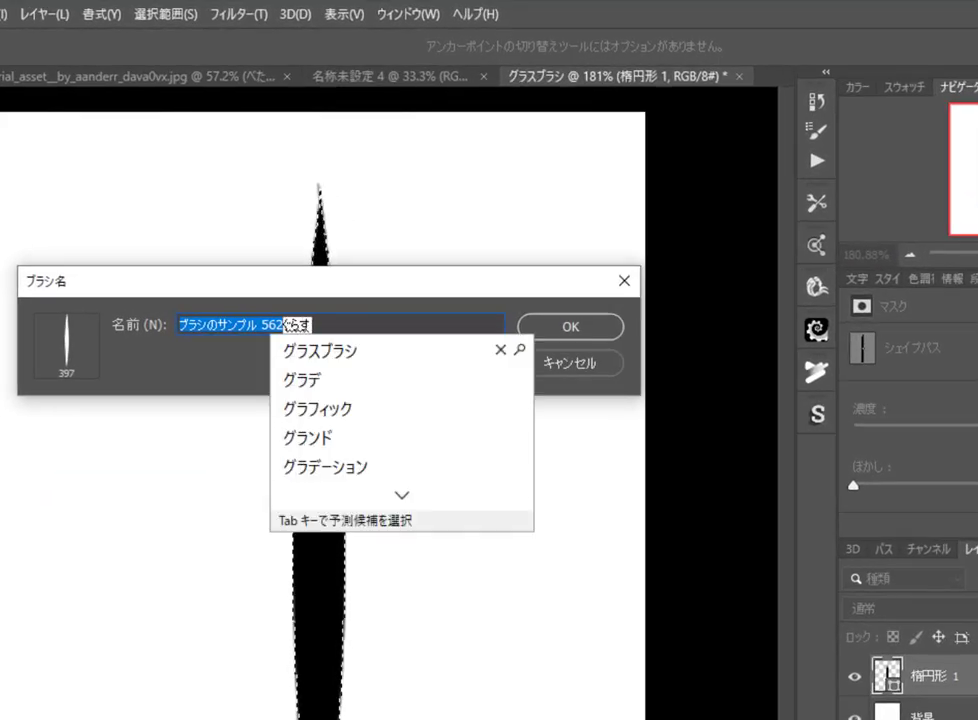
pyautogui.write('ぶらし')
pyautogui.press('space')
pyautogui.press('Return')
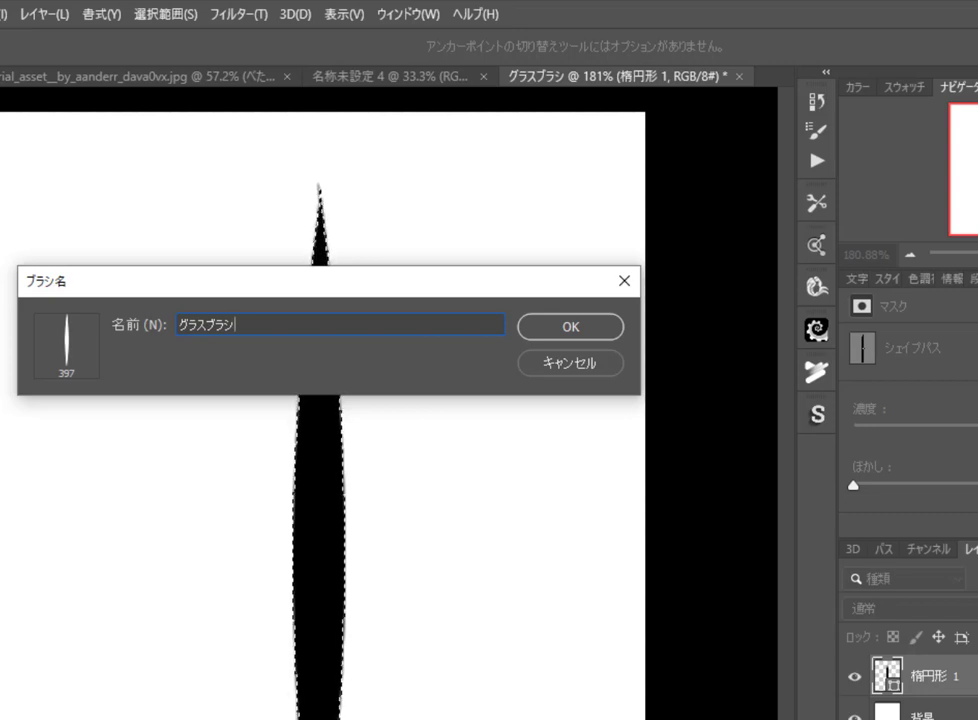
pyautogui.press('Return')
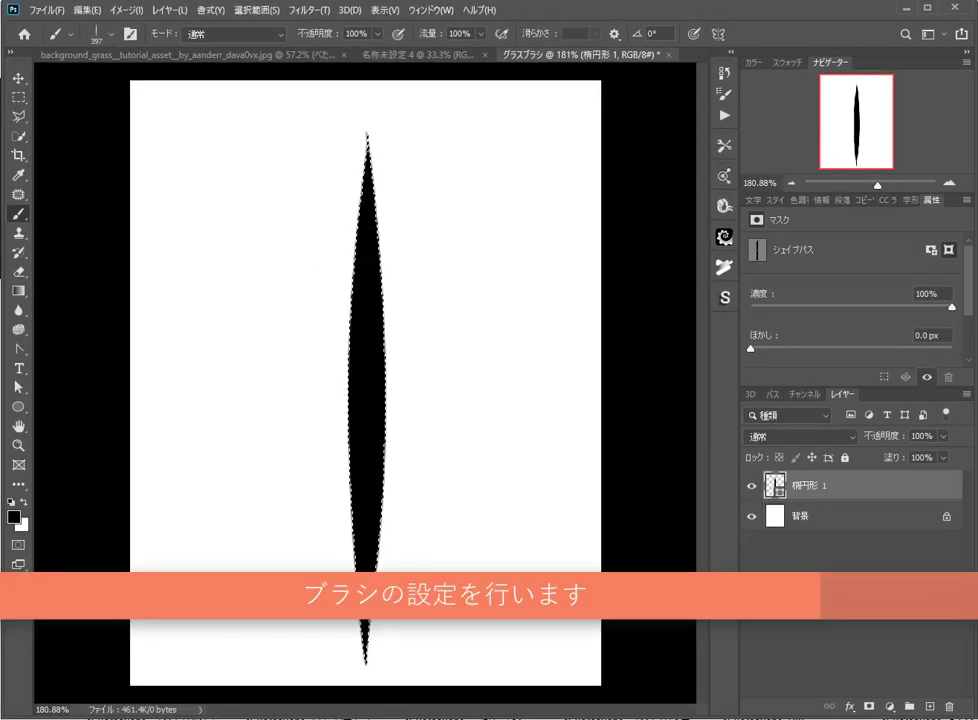
# Step: In the brush settings, choose the new 397 px blade tip and set its size to 27 px and spacing to 130%
pyautogui.hotkey('ctrl', 'd')
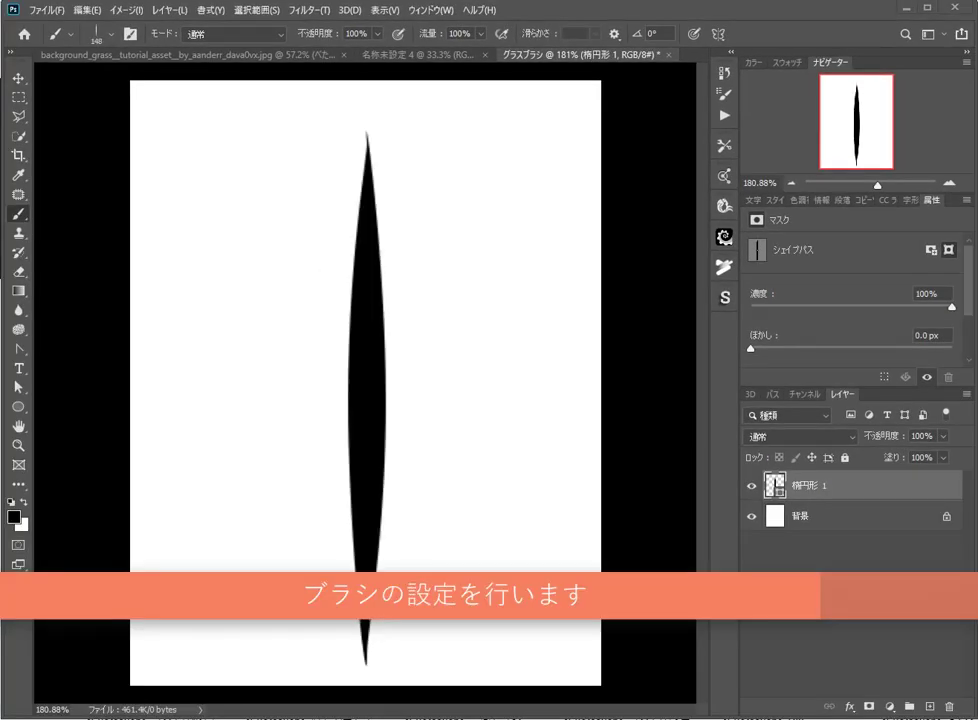
pyautogui.hotkey('ctrl', 'shift', 'd')
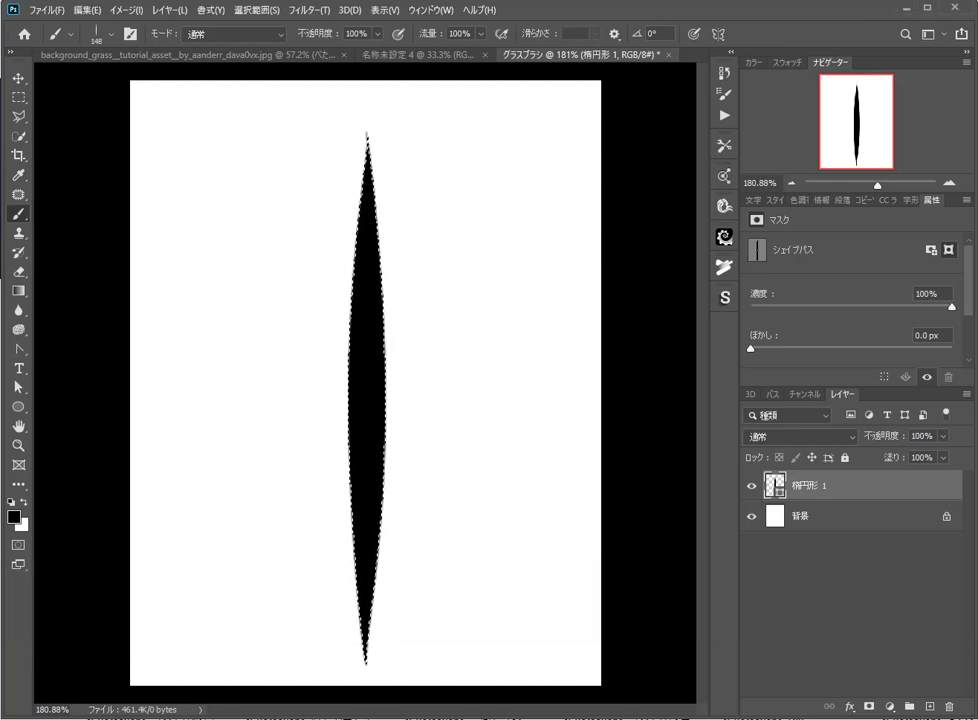
pyautogui.press('F5')
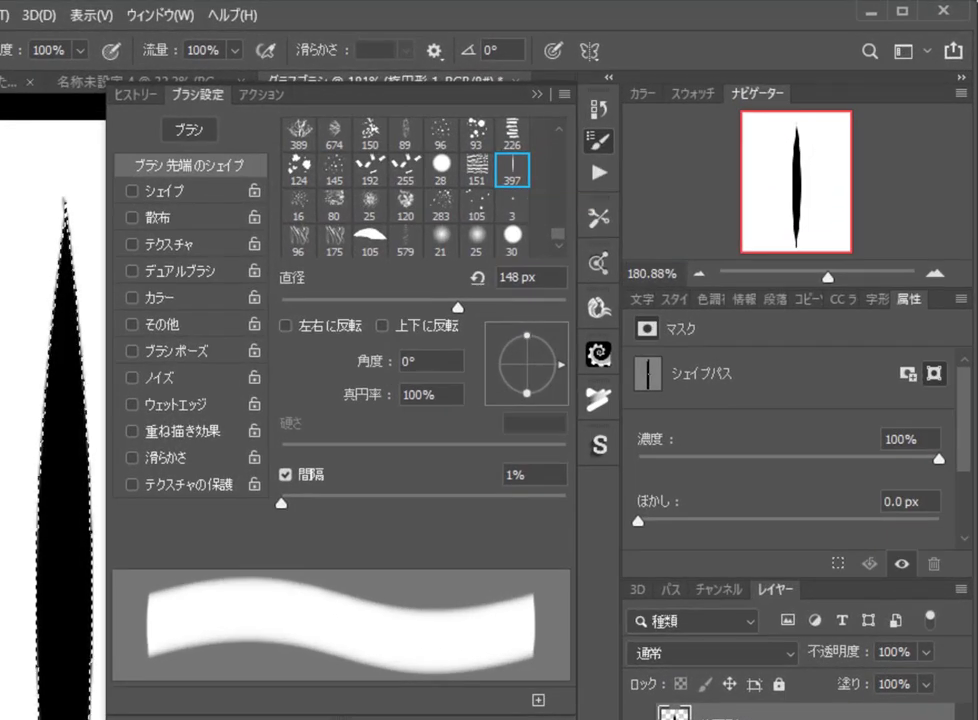
pyautogui.click(513, 173)
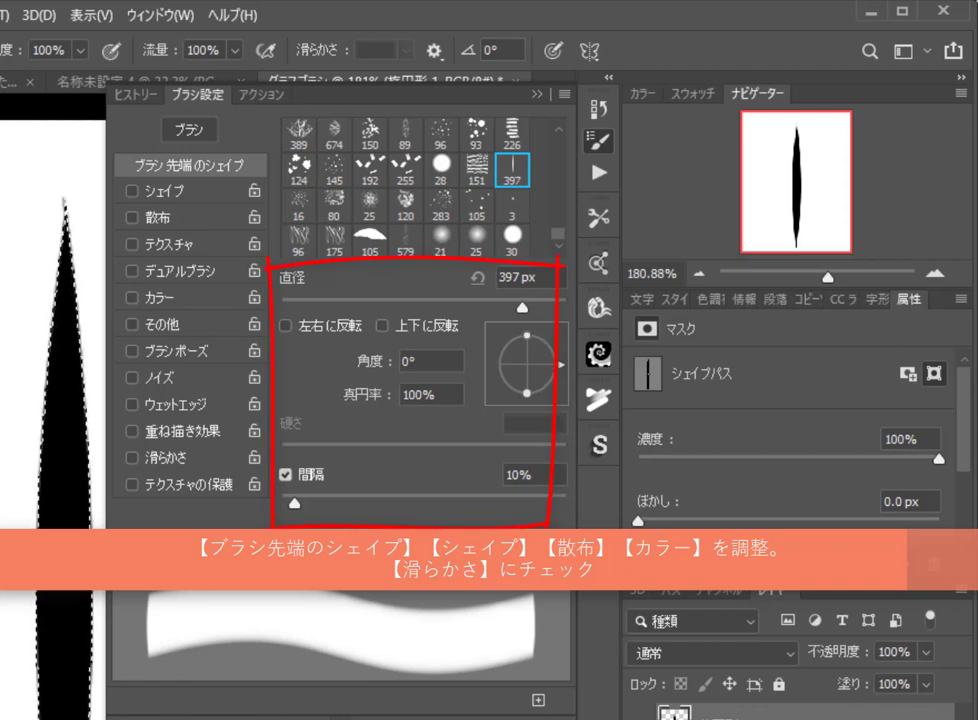
pyautogui.moveTo(522, 307); pyautogui.dragTo(318, 307)
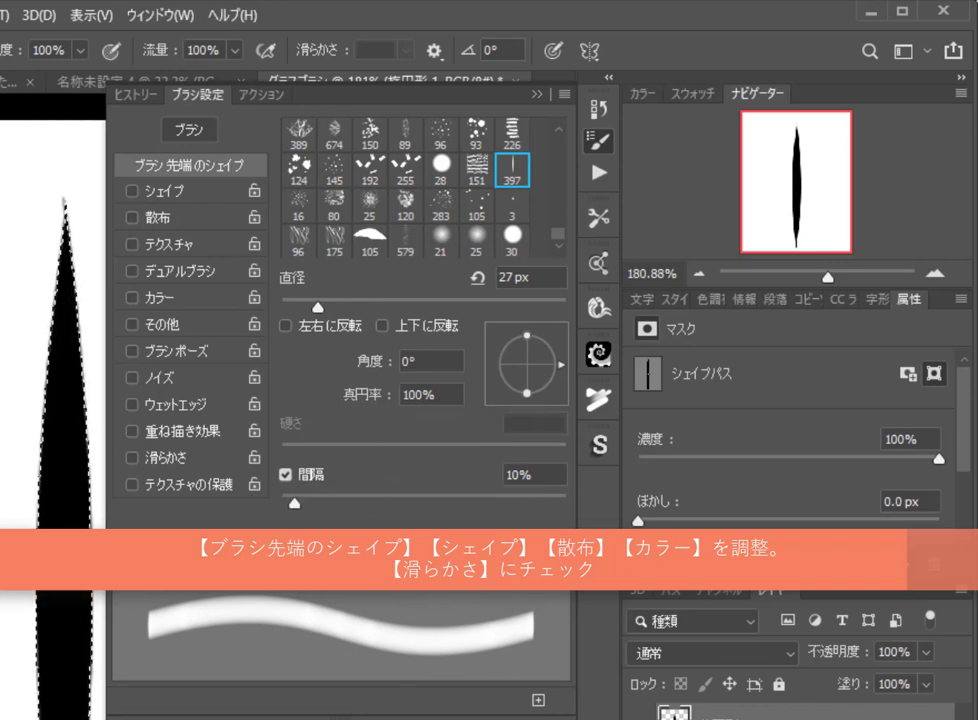
pyautogui.moveTo(294, 502)
pyautogui.mouseDown()
pyautogui.moveTo(282, 502)
pyautogui.moveTo(444, 502)
pyautogui.mouseUp()
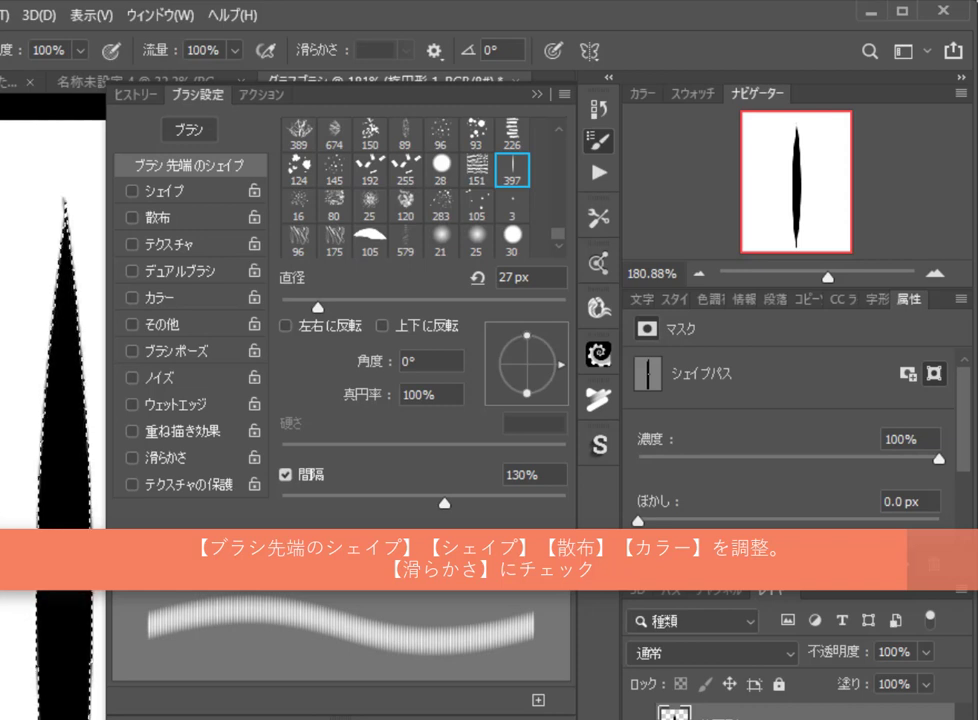
# Step: Enable Smoothing and Shape Dynamics for the blade brush
pyautogui.click(132, 458)
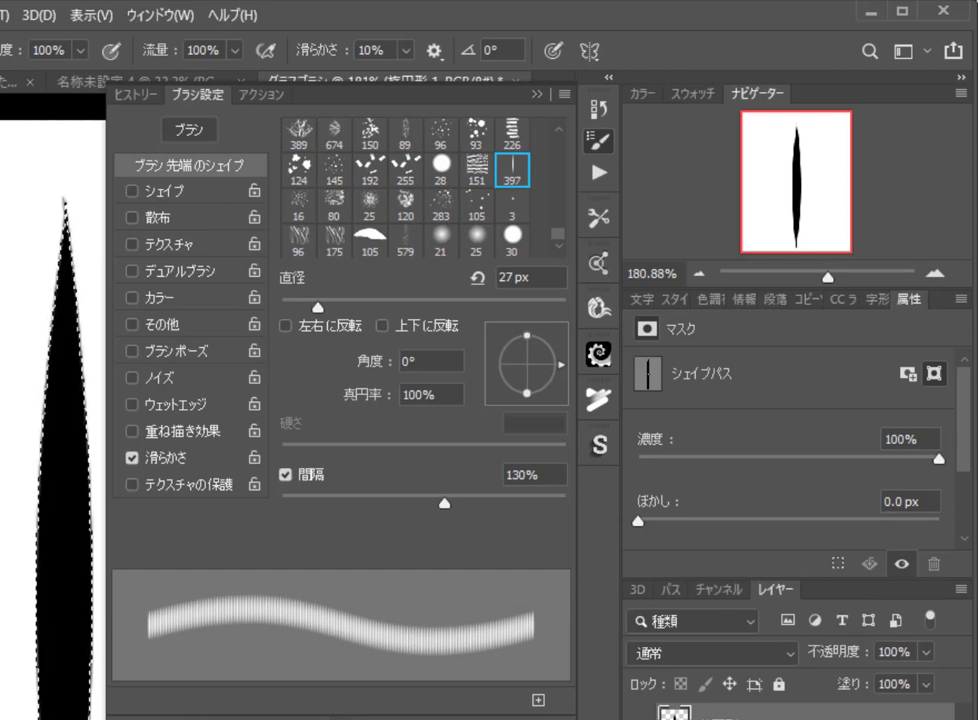
pyautogui.click(132, 191)
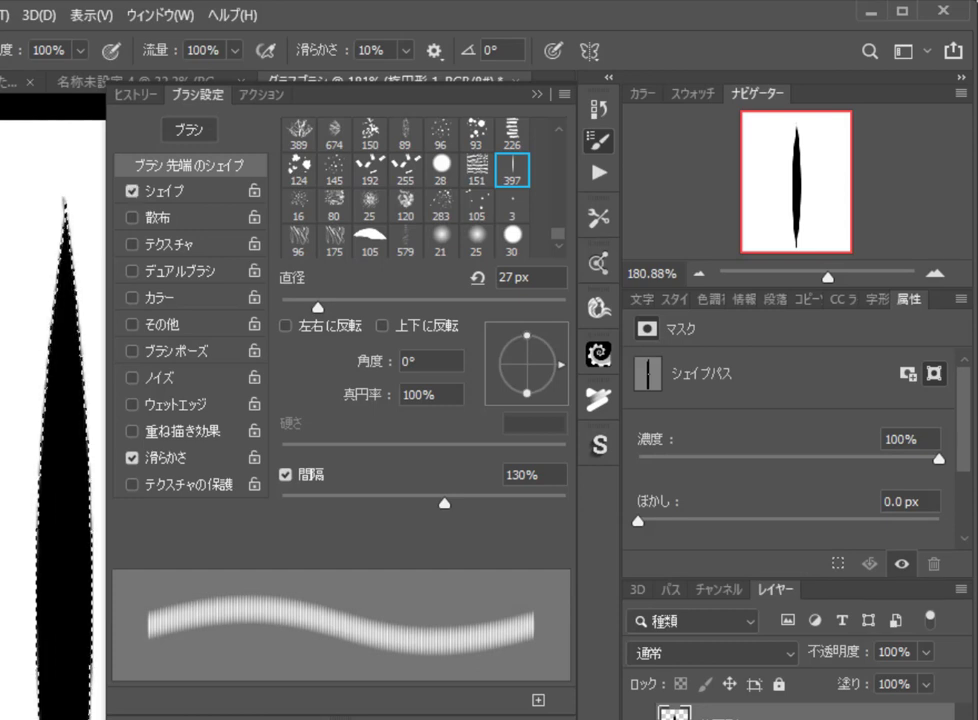
# Step: Configure the brush dynamics: Shape with 32% size and 35% angle jitter, Scattering 63% with count 5, Color with 2% hue, 13% saturation, 11% brightness jitter
pyautogui.click(166, 191)
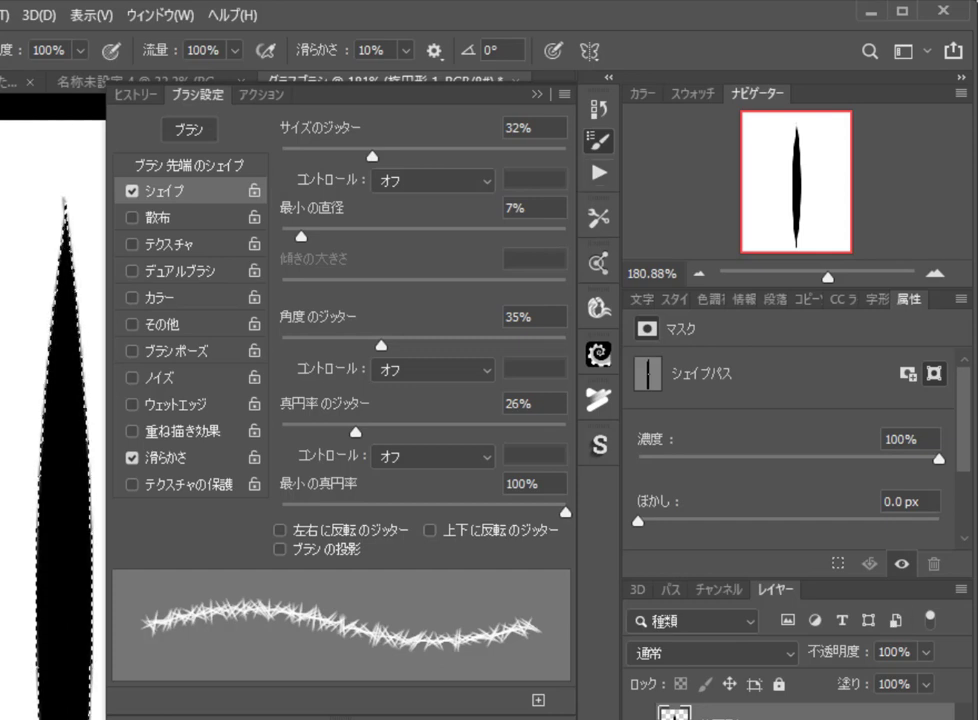
pyautogui.click(131, 217)
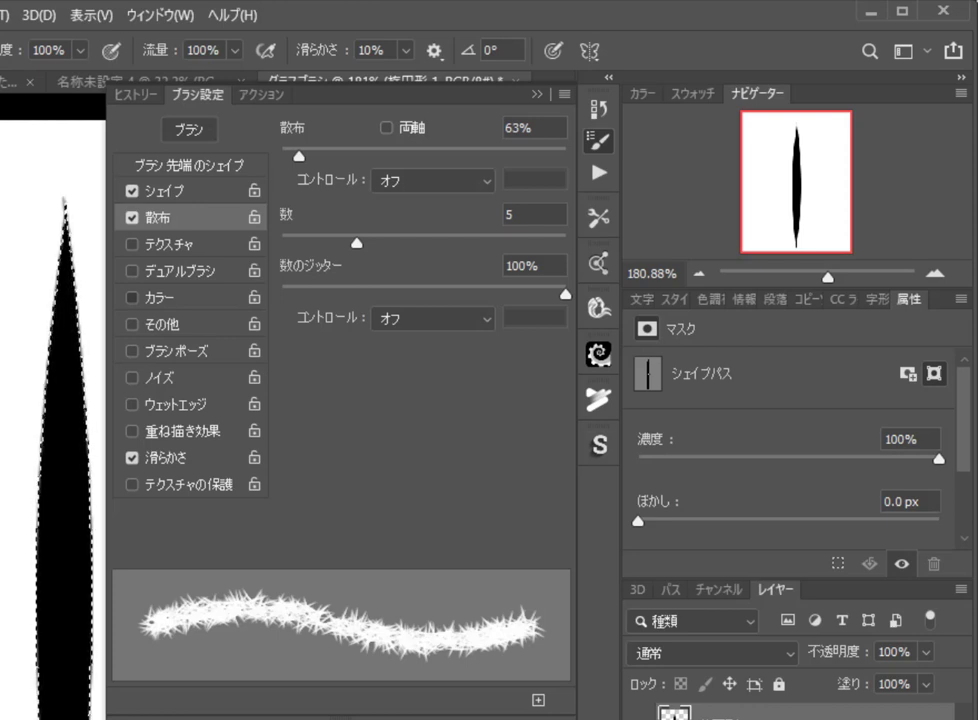
pyautogui.click(158, 297)
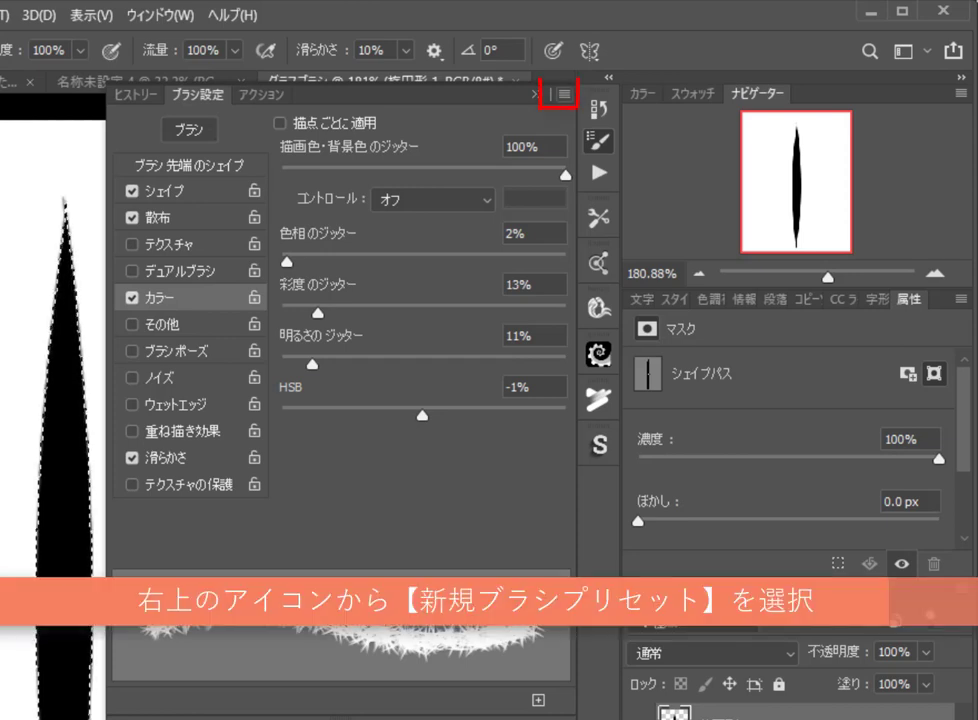
# Step: Save the current brush settings as a new brush preset named グラスブラシ 1, keeping the brush size in the preset
pyautogui.click(565, 94)
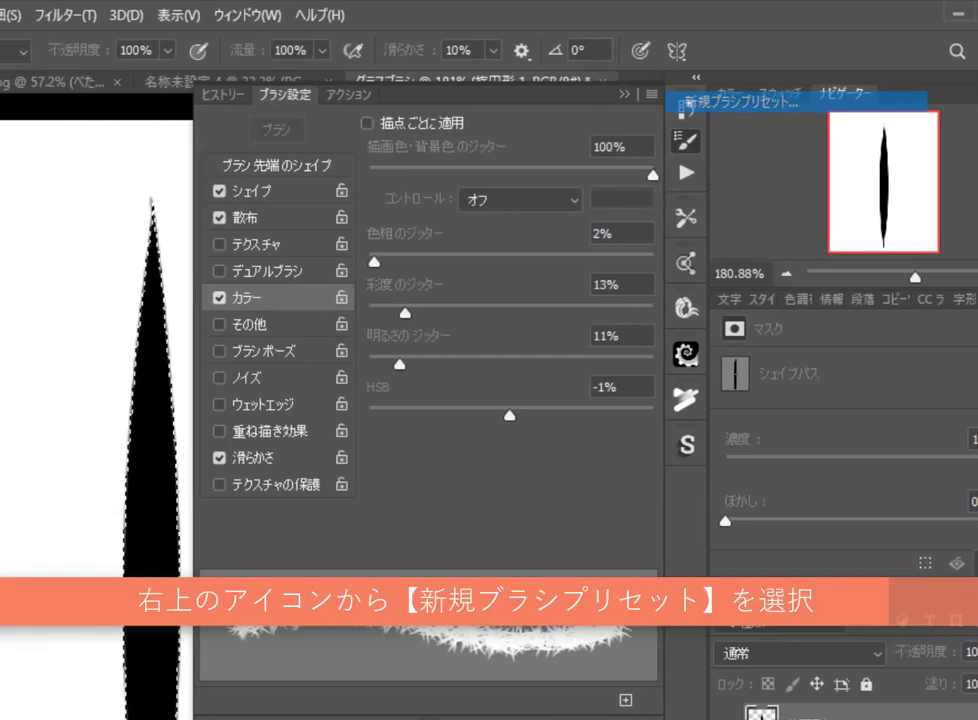
pyautogui.click(655, 101)
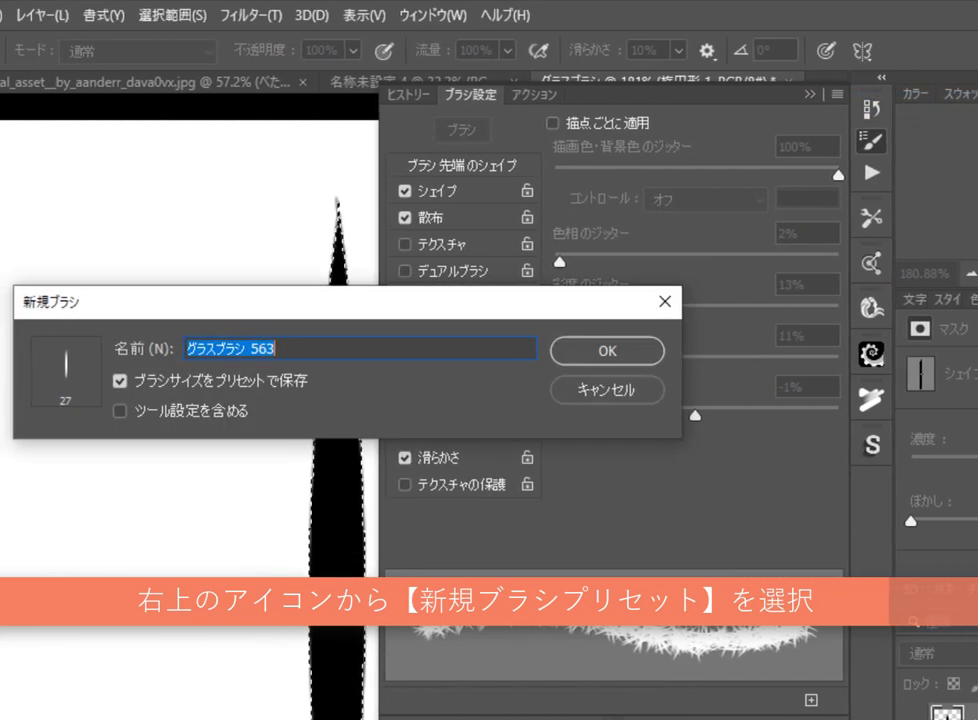
pyautogui.click(250, 349)
pyautogui.moveTo(250, 349); pyautogui.dragTo(277, 349)
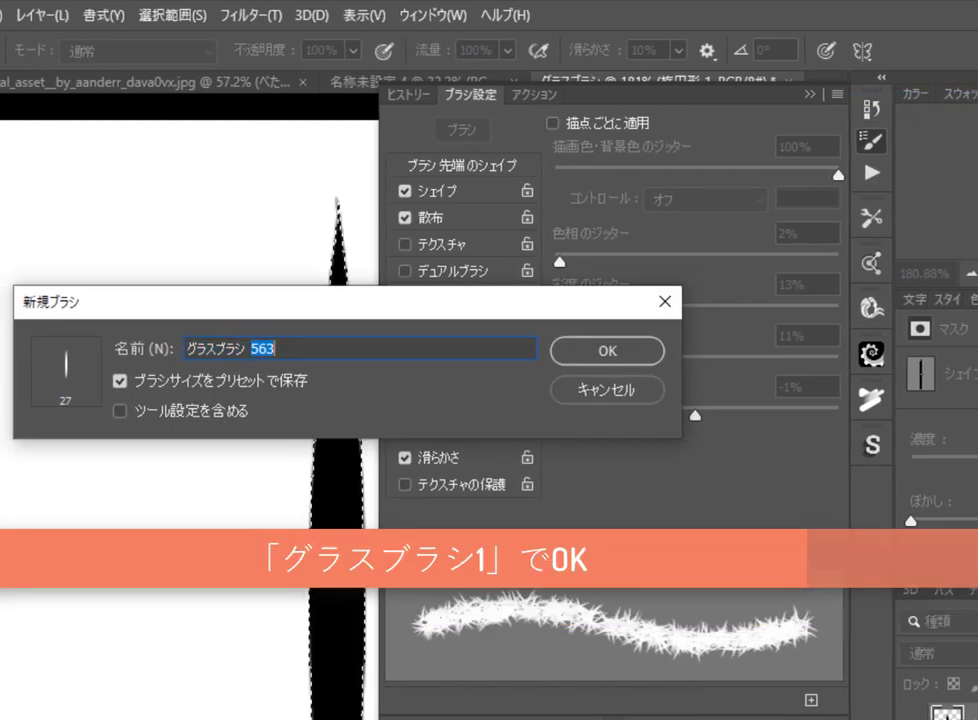
pyautogui.write('1')
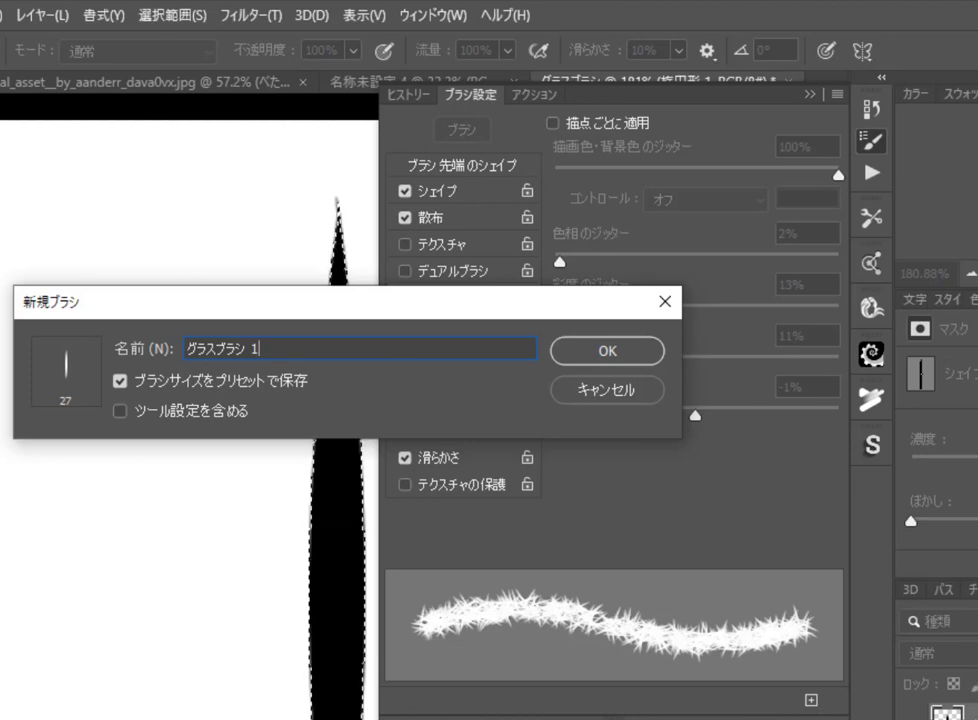
pyautogui.press('Return')
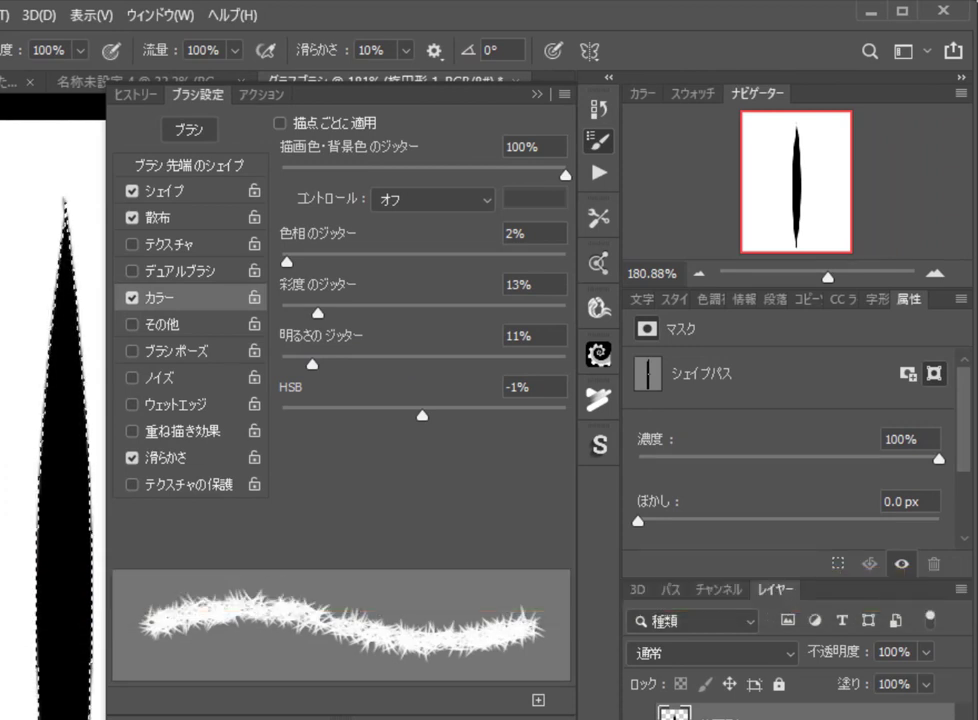
# Step: Set the blade brush tip's size to 18 px and its spacing to 339%
pyautogui.click(190, 165)
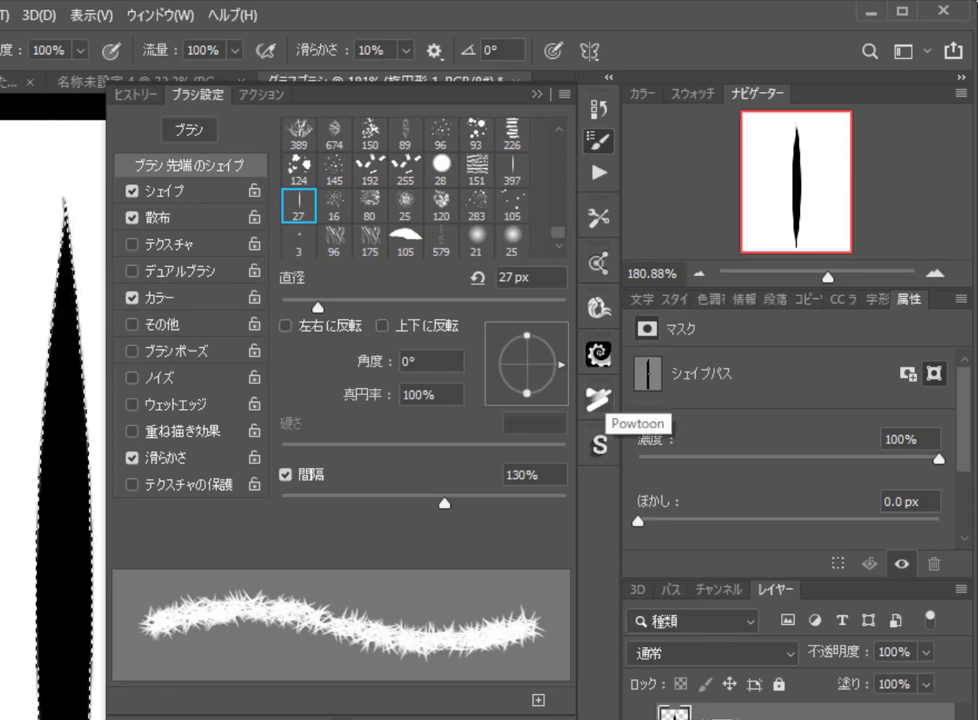
pyautogui.moveTo(318, 307); pyautogui.dragTo(305, 307)
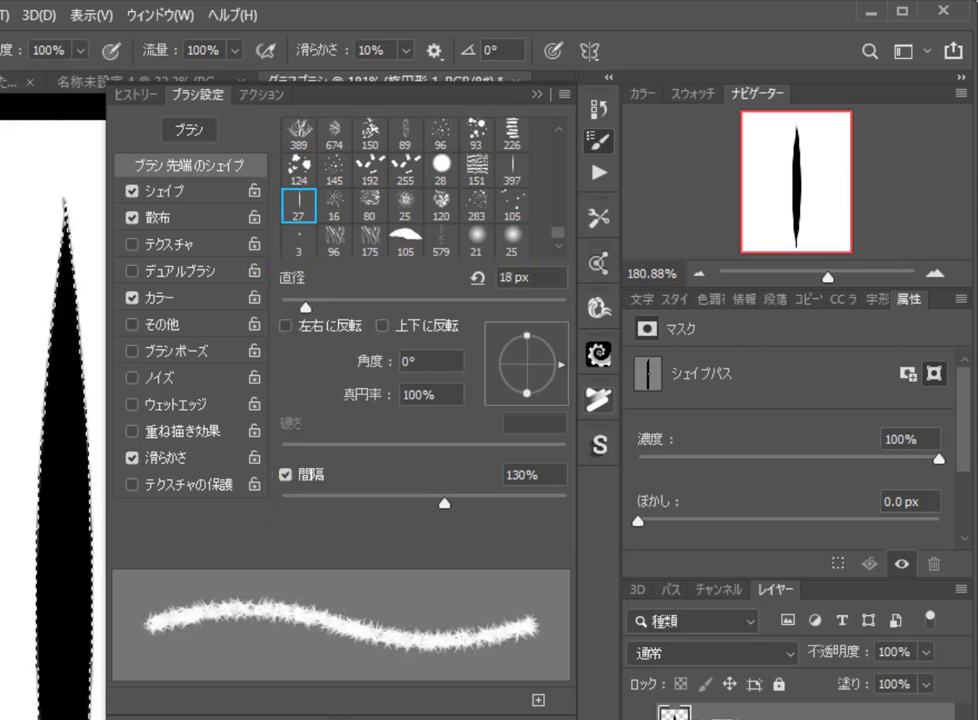
pyautogui.moveTo(444, 503)
pyautogui.mouseDown()
pyautogui.moveTo(527, 503)
pyautogui.moveTo(514, 503)
pyautogui.mouseUp()
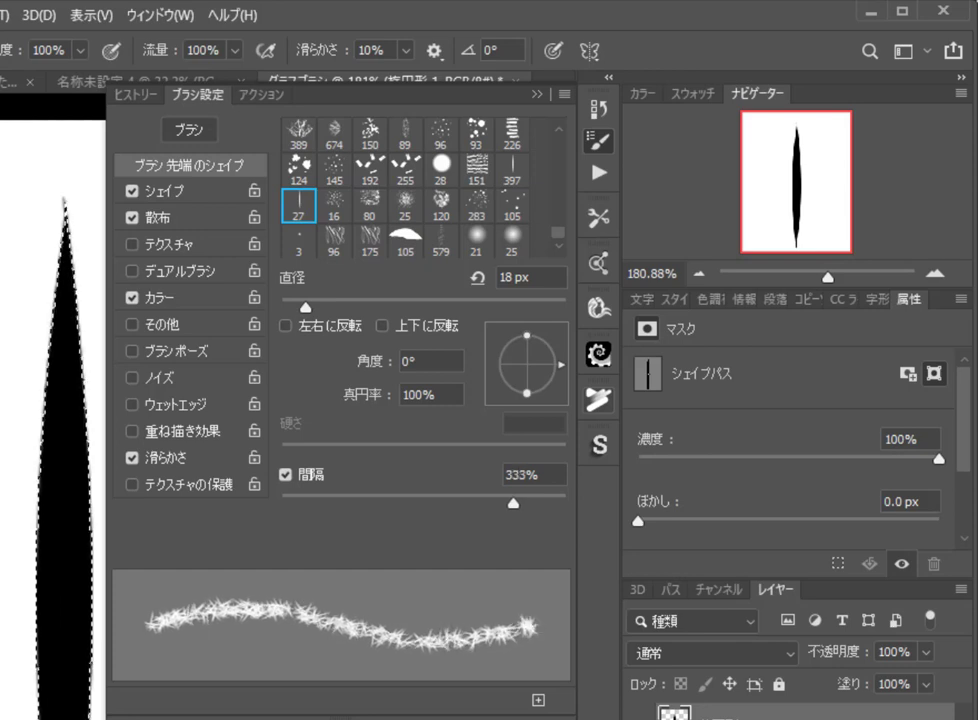
pyautogui.doubleClick(525, 475)
pyautogui.write('229')
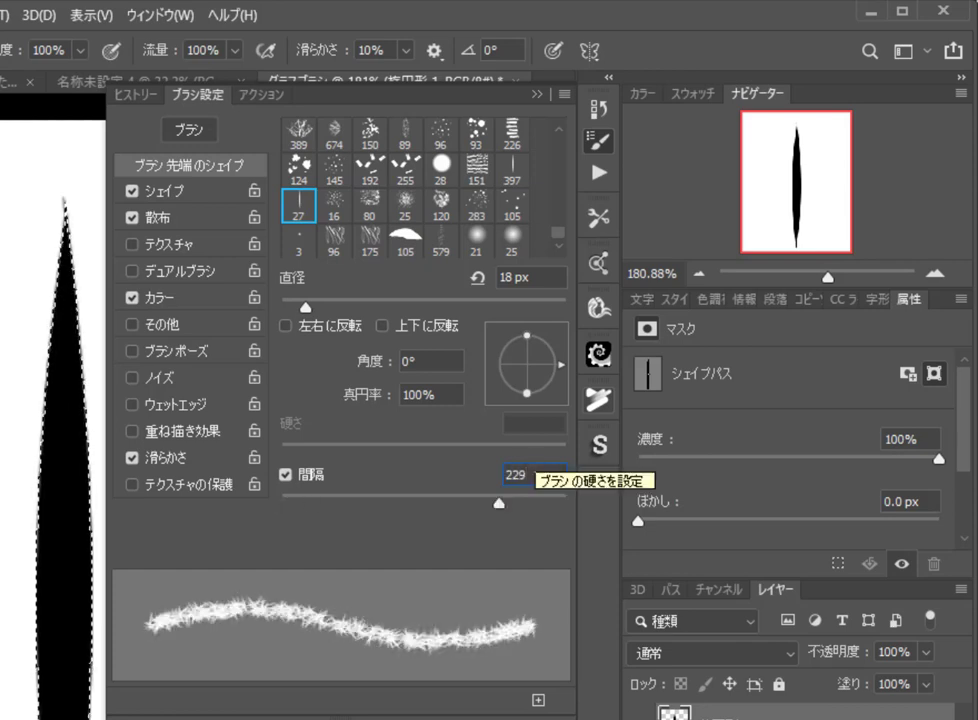
pyautogui.press('BackSpace')
pyautogui.press('BackSpace')
pyautogui.press('BackSpace')
pyautogui.write('338')
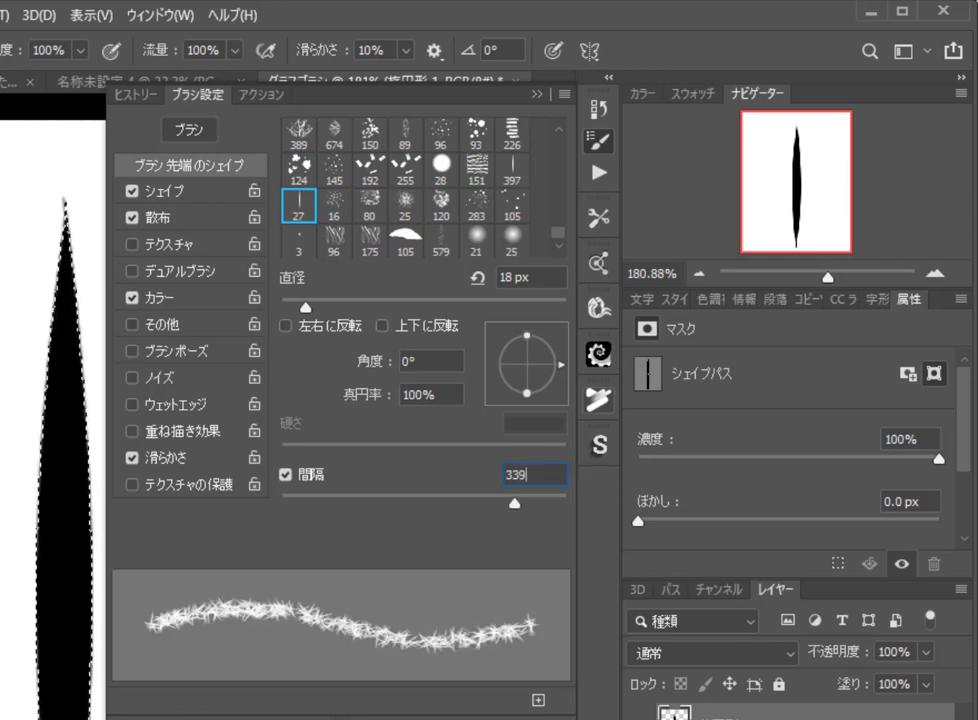
# Step: Adjust the brush's Scattering to 51% scatter, a count of 8 and 0% count jitter
pyautogui.click(157, 217)
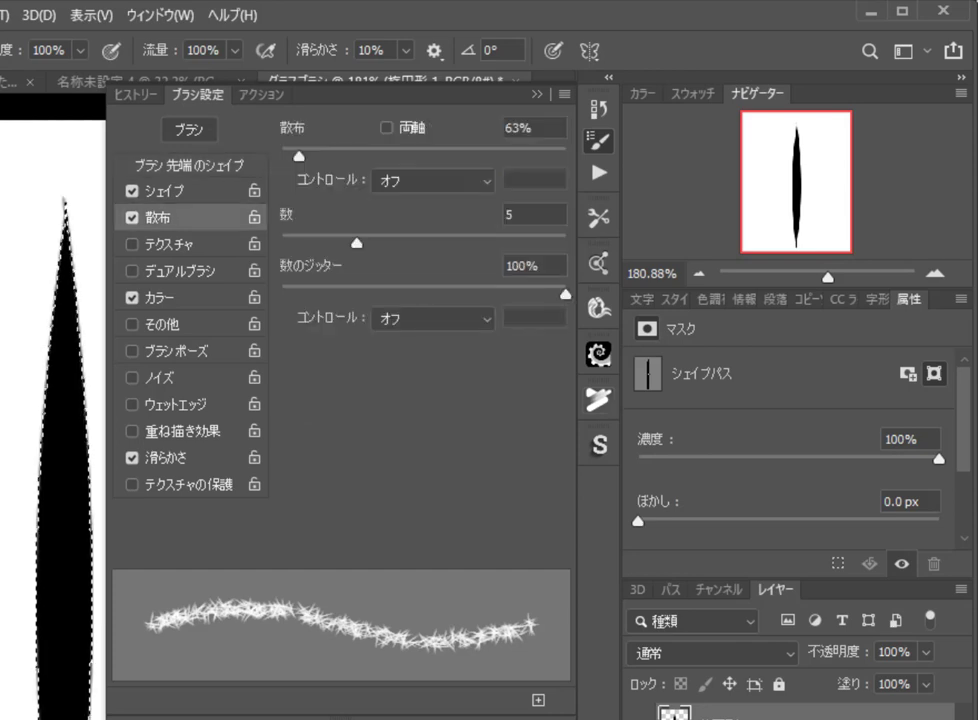
pyautogui.moveTo(298, 157); pyautogui.dragTo(295, 157)
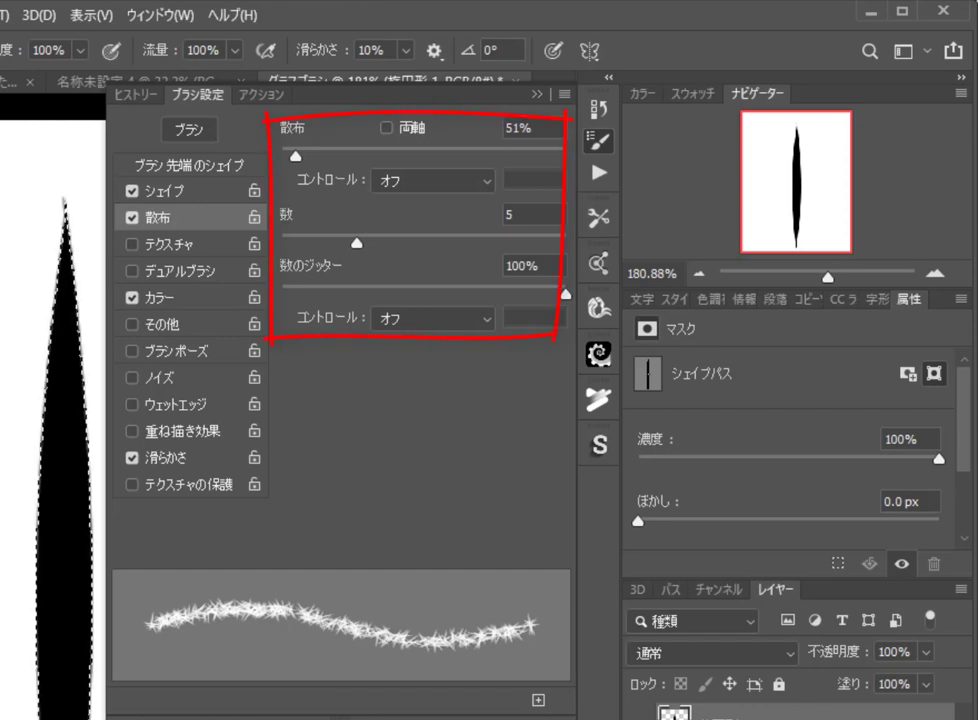
pyautogui.moveTo(357, 243); pyautogui.dragTo(406, 243)
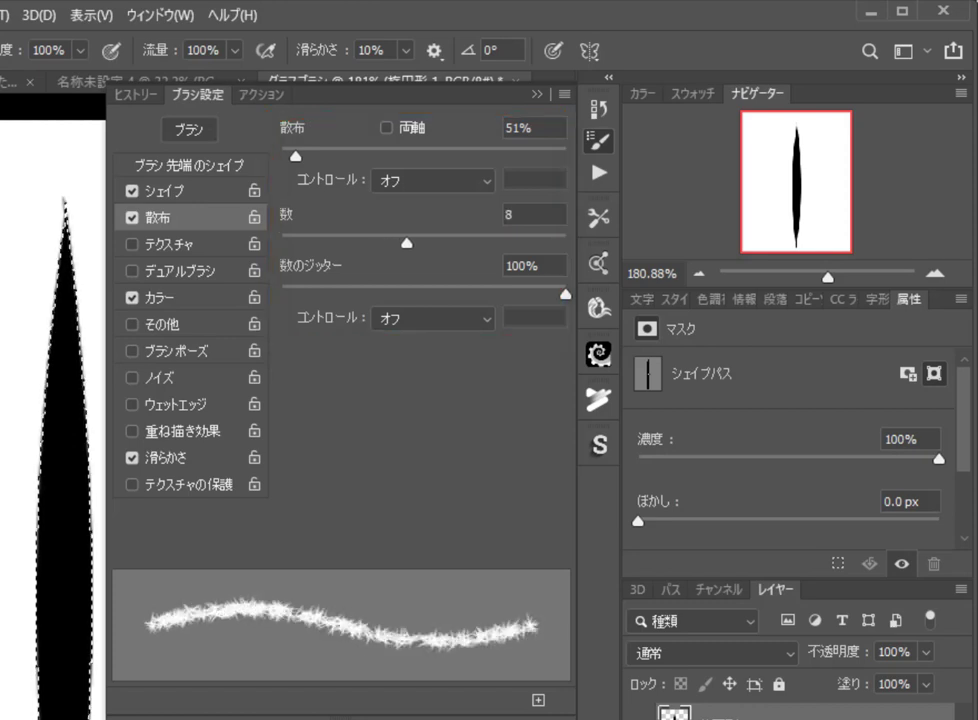
pyautogui.moveTo(565, 294); pyautogui.dragTo(281, 294)
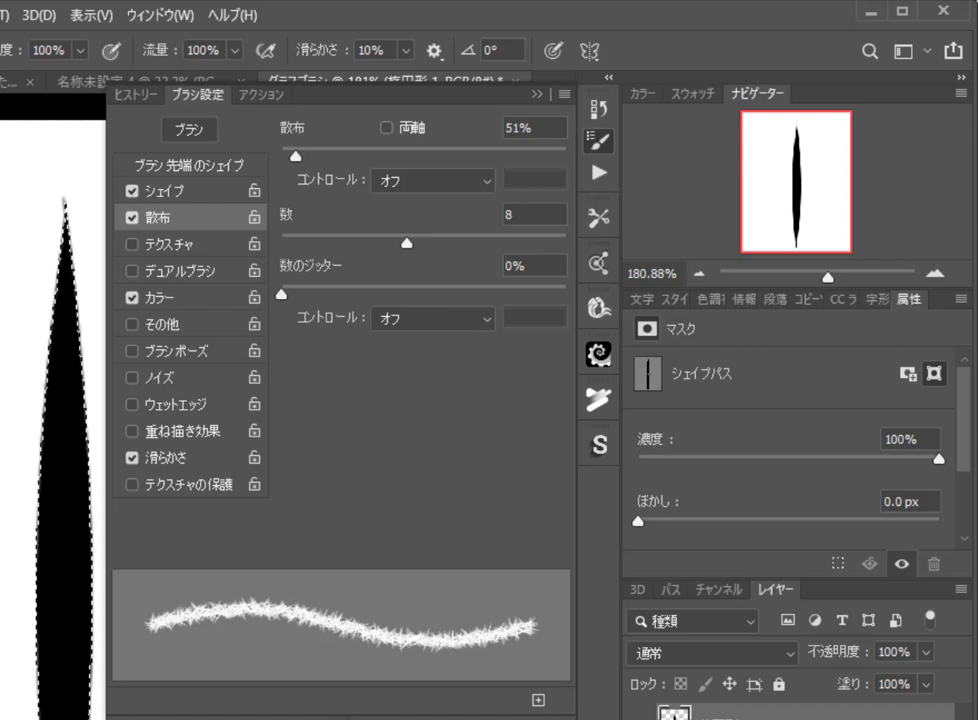
# Step: Check the Color Dynamics settings and save the smaller brush as a new preset named グラスブラシ 2, including its size
pyautogui.click(165, 297)
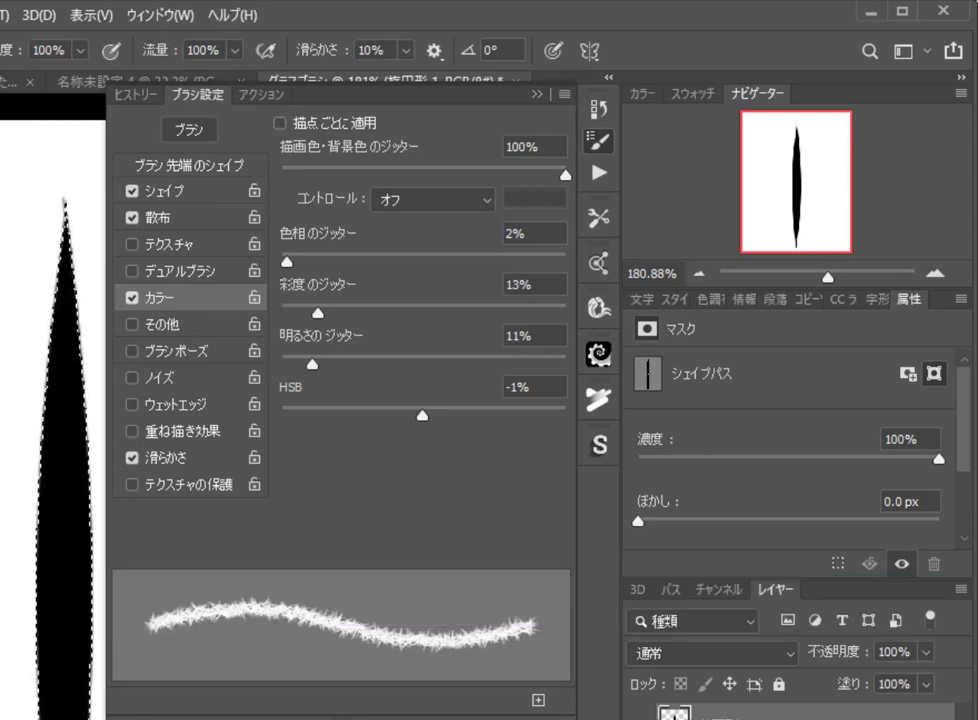
pyautogui.hotkey('ctrl', 'd')
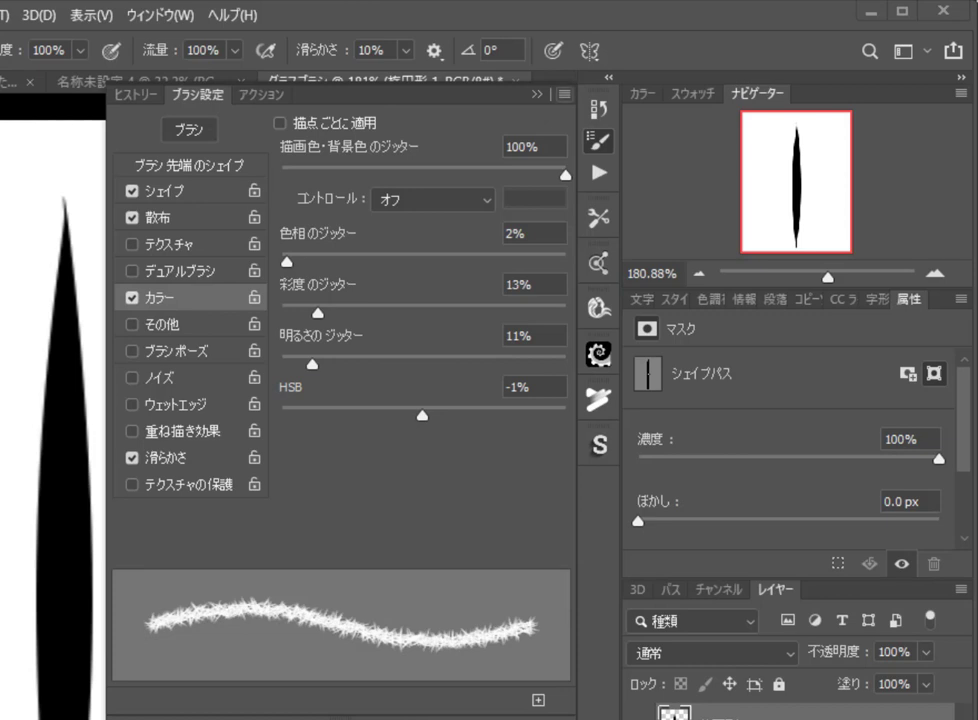
pyautogui.click(565, 93)
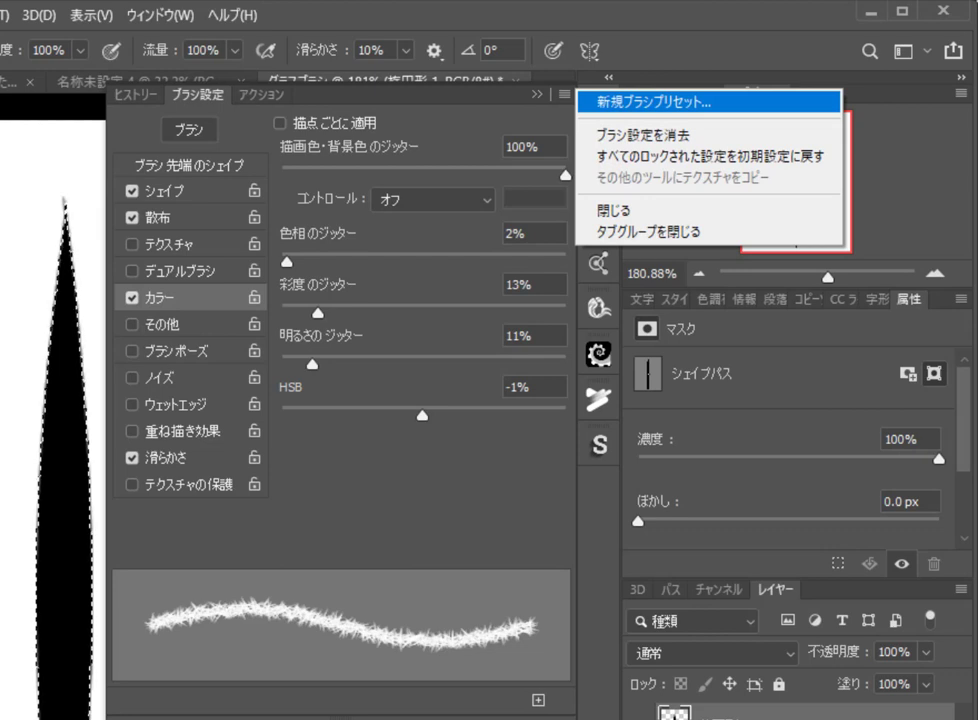
pyautogui.click(655, 101)
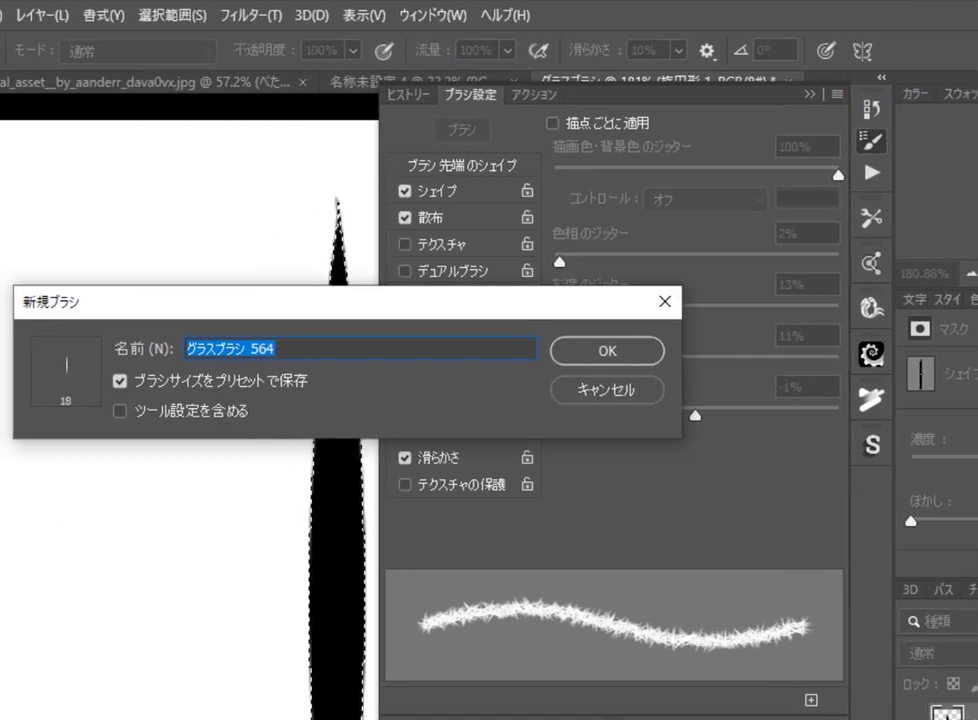
pyautogui.doubleClick(262, 348)
pyautogui.write('2')
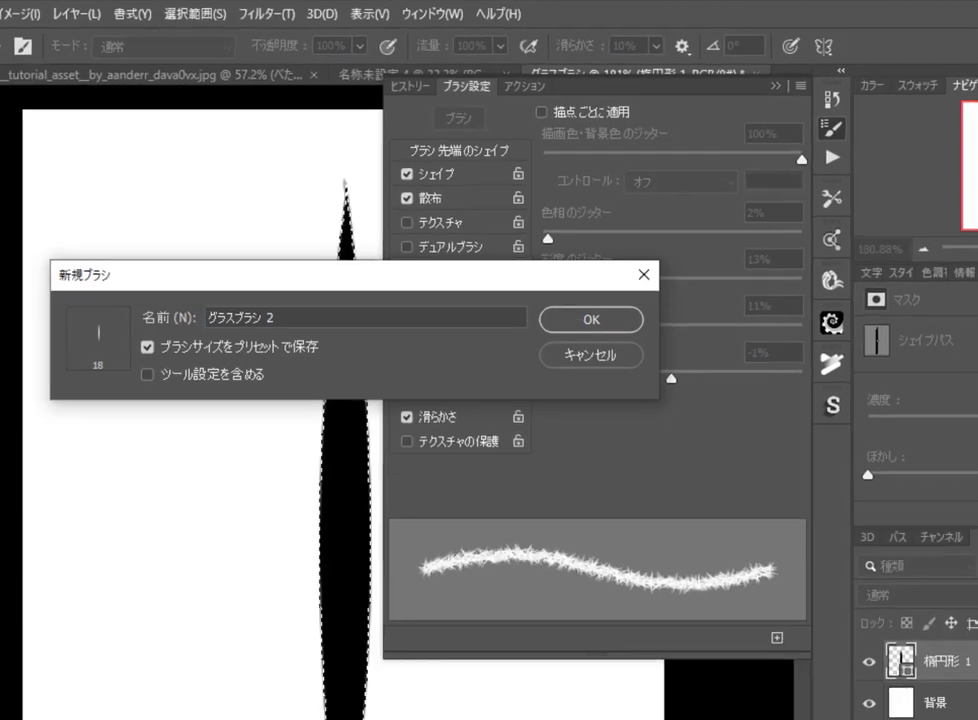
pyautogui.press('Return')
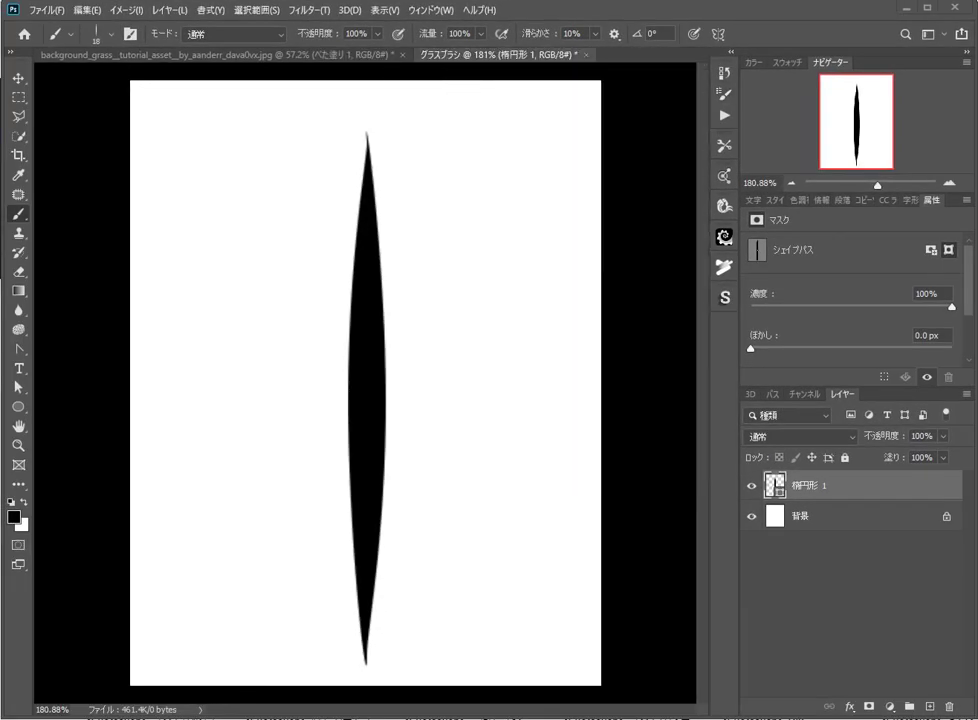
# Step: Create a new document from the recent custom preset of 1920 x 1080 px at 150 ppi
pyautogui.click(47, 10)
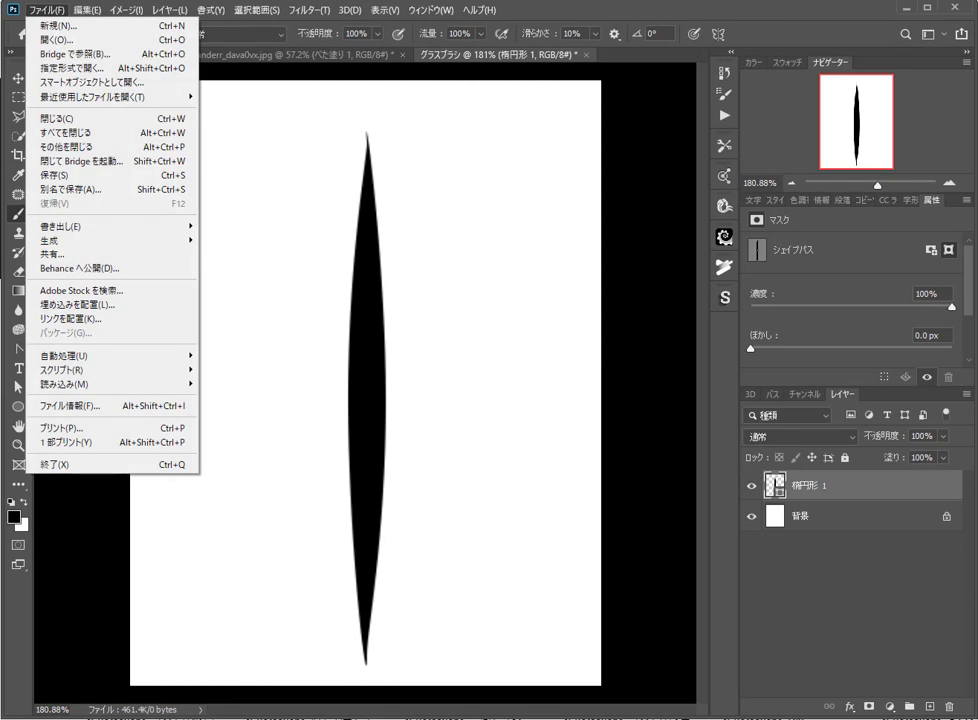
pyautogui.click(45, 24)
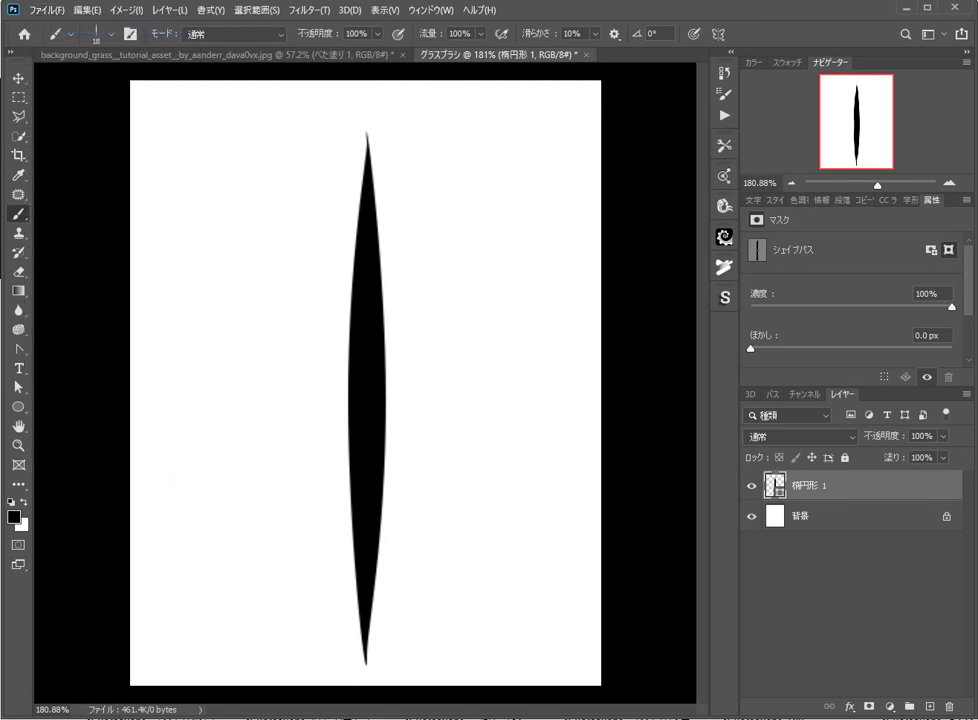
pyautogui.hotkey('ctrl', 'Return')
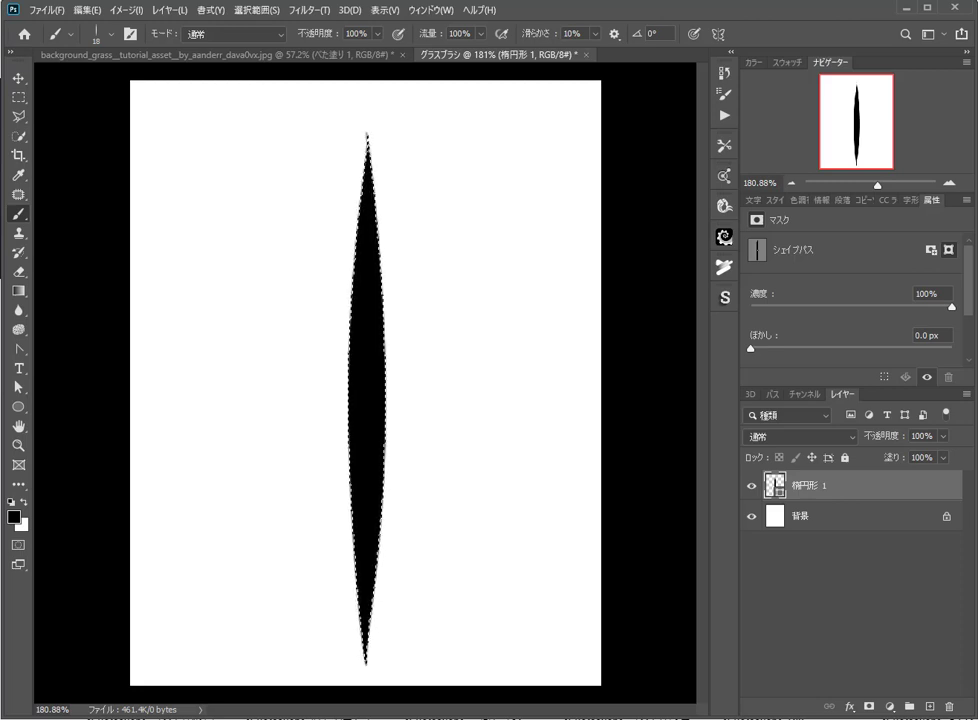
pyautogui.hotkey('ctrl', 'n')
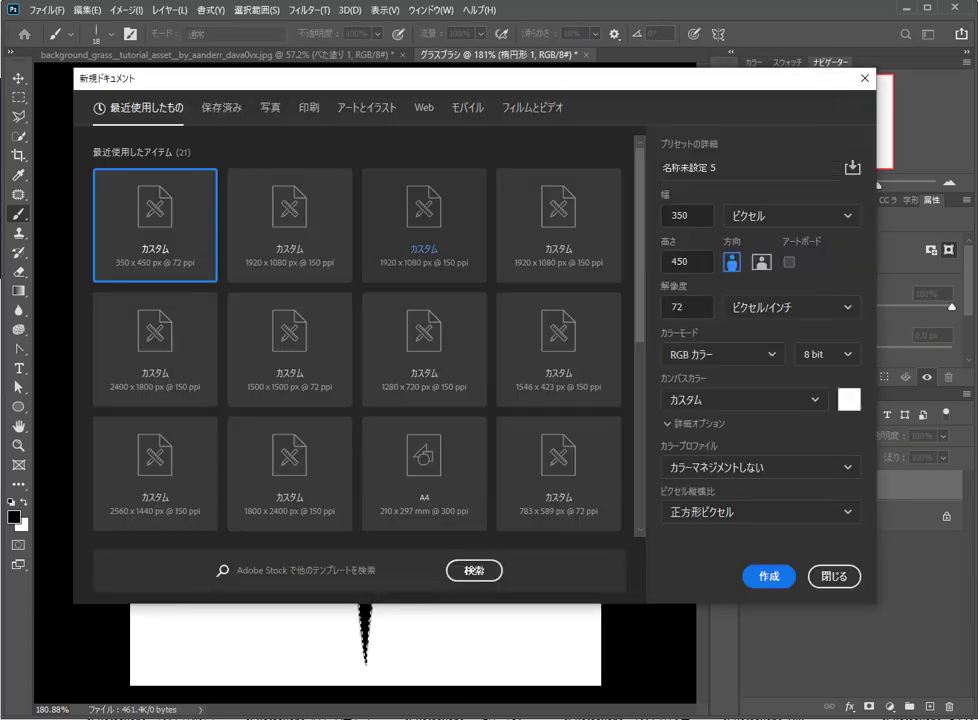
pyautogui.doubleClick(424, 220)
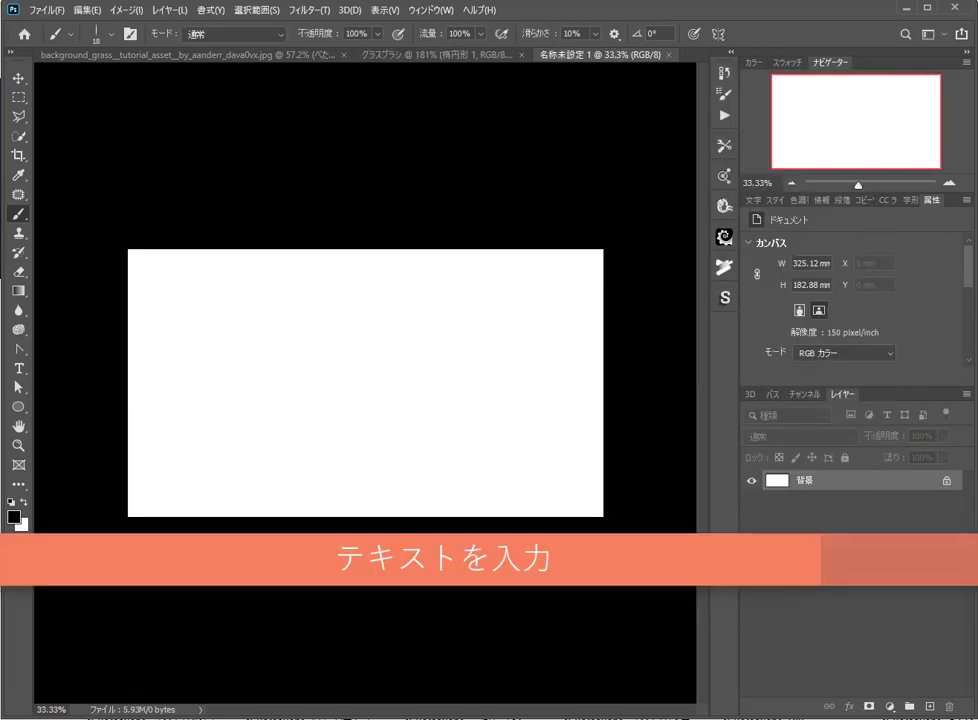
# Step: Add the text GRASS to the blank canvas in Plumpfull Black at 270 pt and commit it
pyautogui.press('v')
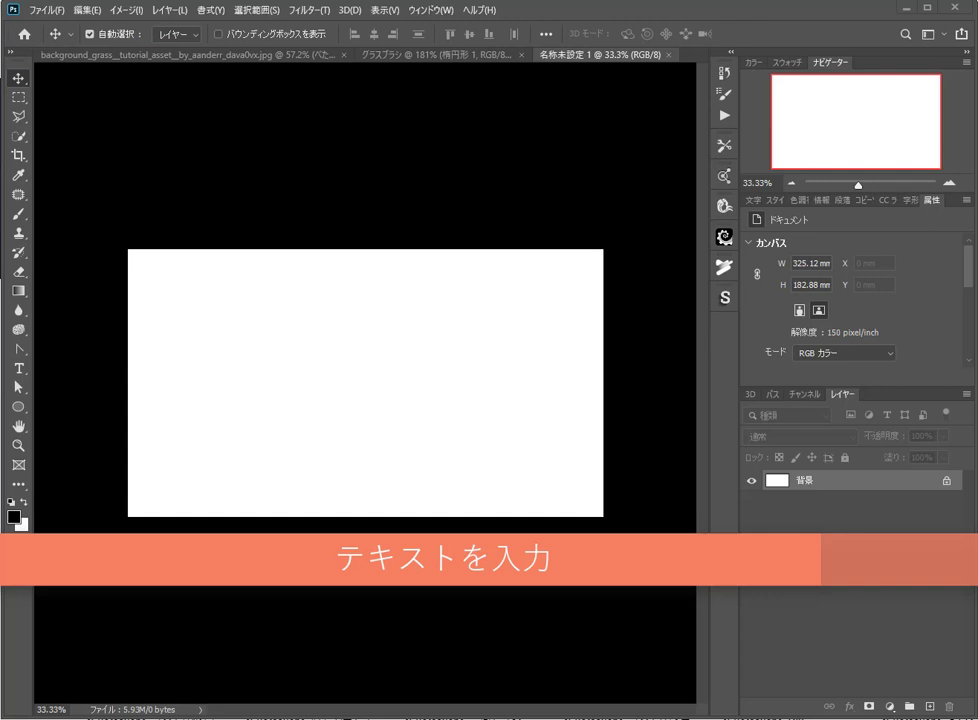
pyautogui.click(18, 368)
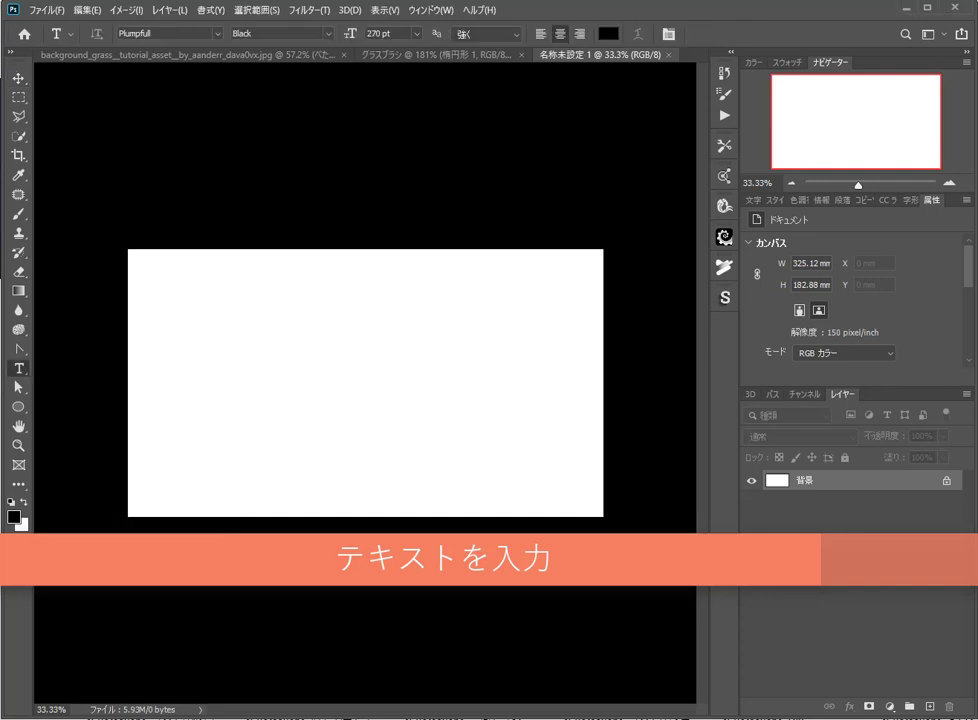
pyautogui.click(247, 380)
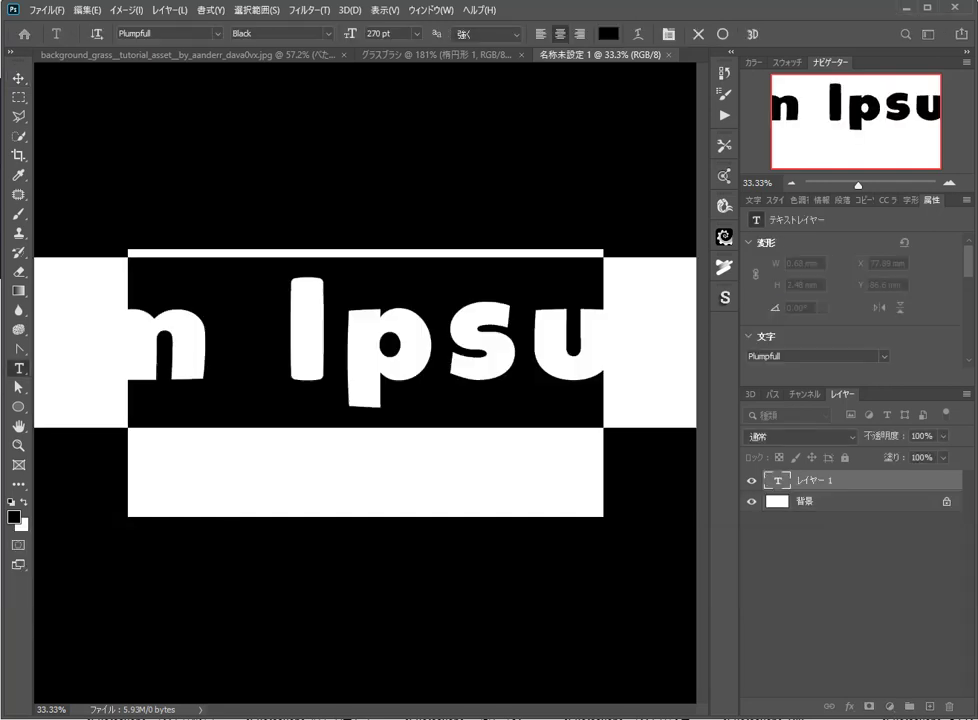
pyautogui.write('GR')
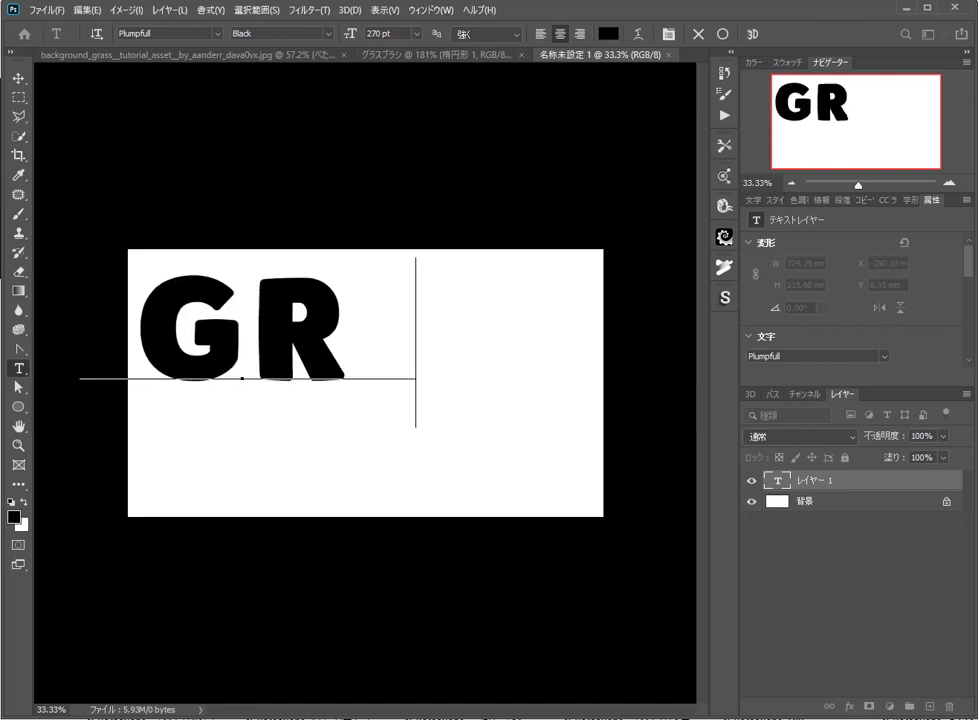
pyautogui.write('ASS')
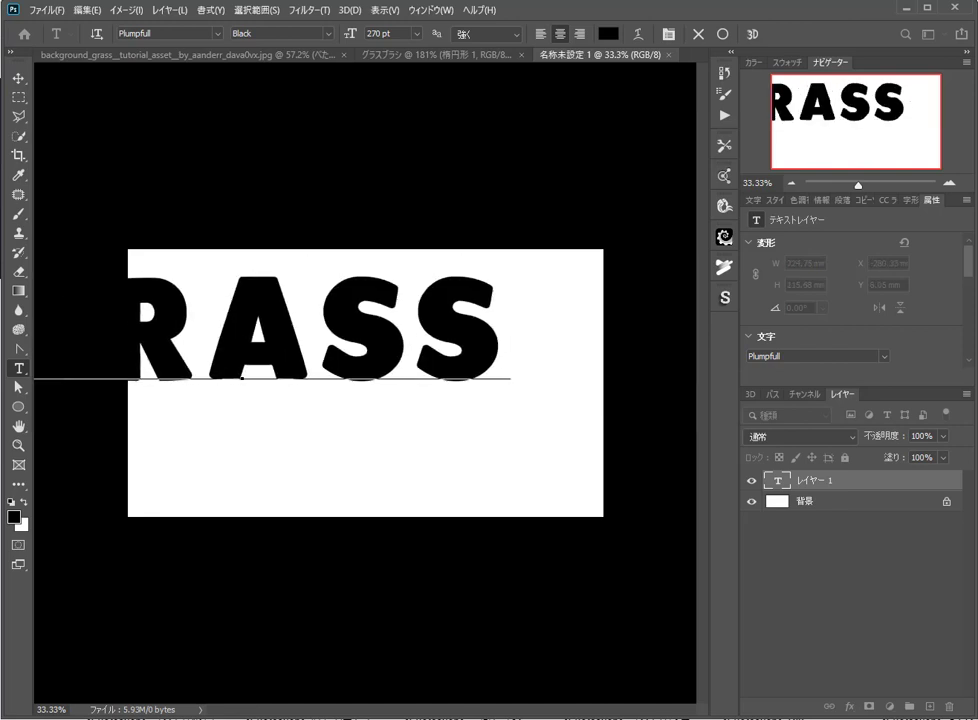
pyautogui.hotkey('ctrl', 'Return')
# Step: Move the GRASS text so its first letter is on the canvas and set its font size to 199 pt
pyautogui.click(18, 77)
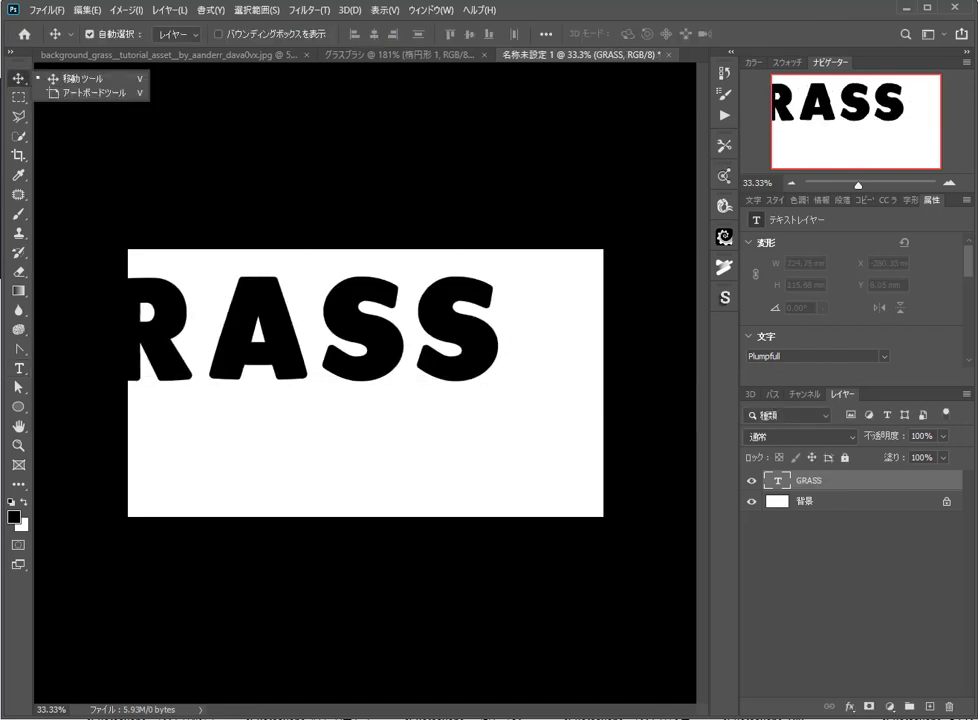
pyautogui.moveTo(405, 331); pyautogui.dragTo(512, 378)
pyautogui.click(753, 200)
pyautogui.click(865, 259)
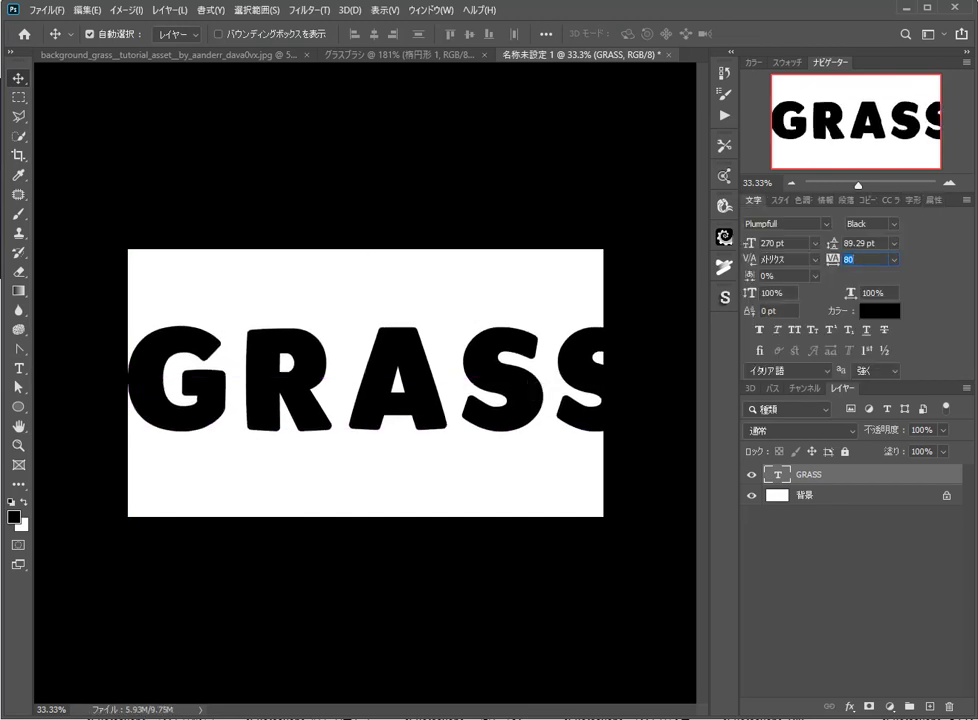
pyautogui.click(785, 243)
pyautogui.write('259')
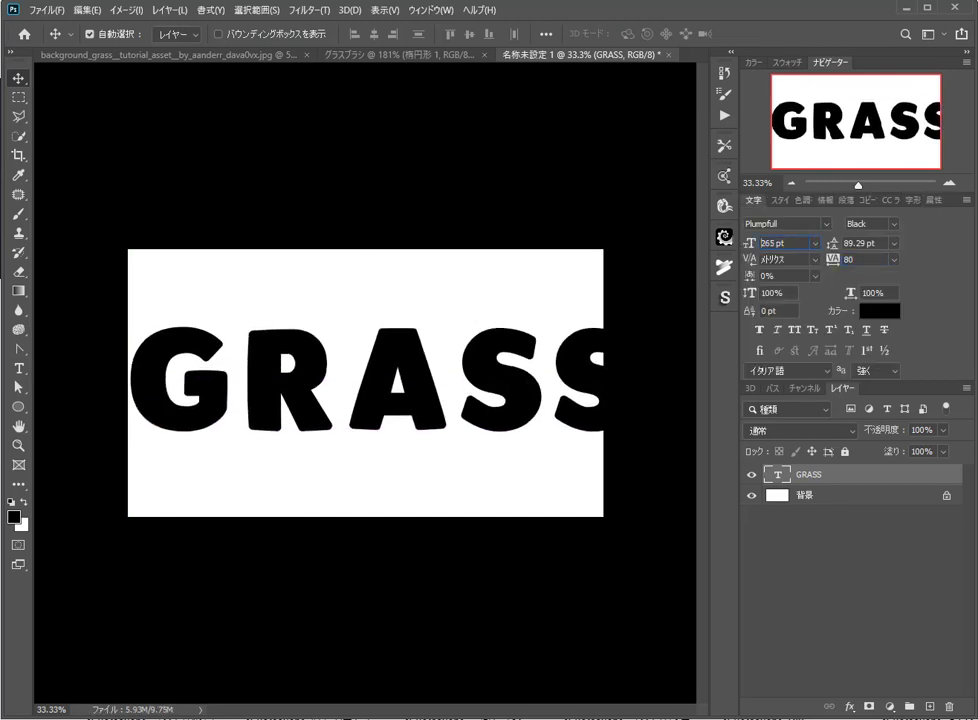
pyautogui.press('Return')
pyautogui.press('Down')
pyautogui.press('Down')
pyautogui.press('Down')
pyautogui.press('Down')
pyautogui.press('Down')
pyautogui.press('Down')
pyautogui.press('Down')
pyautogui.press('Down')
pyautogui.press('Down')
pyautogui.press('Down')
pyautogui.press('Down')
pyautogui.press('Down')
pyautogui.press('Down')
pyautogui.press('Down')
pyautogui.press('Down')
pyautogui.press('Down')
pyautogui.press('Down')
pyautogui.press('Down')
pyautogui.press('Down')
pyautogui.press('Down')
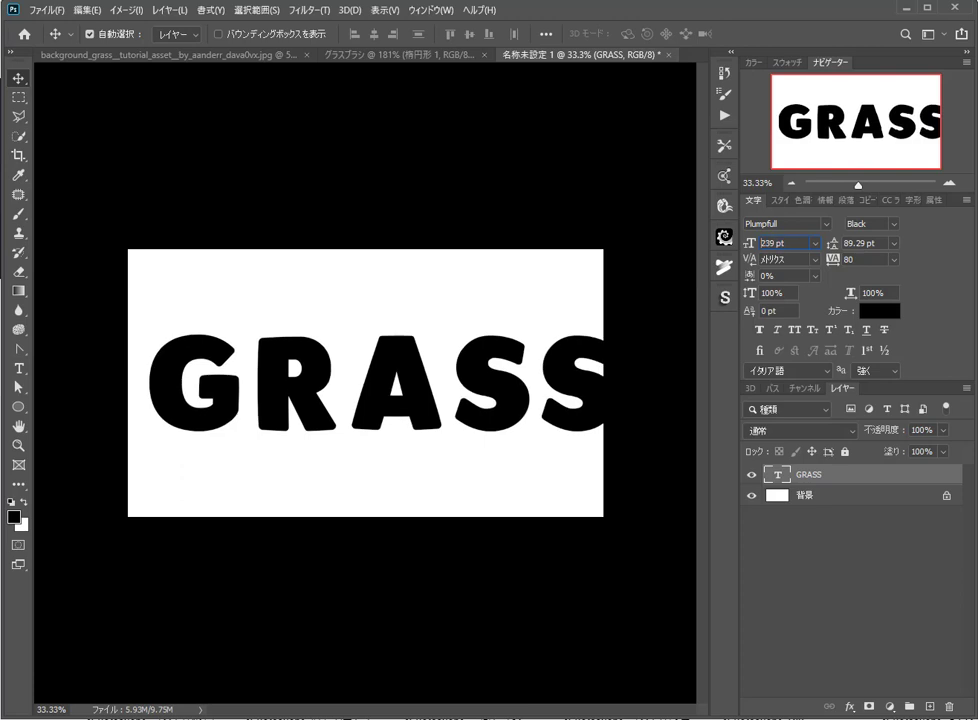
pyautogui.press('Down')
pyautogui.press('Down')
pyautogui.press('Down')
pyautogui.press('Down')
pyautogui.press('Down')
pyautogui.press('Down')
pyautogui.press('Down')
pyautogui.press('Down')
pyautogui.press('Down')
pyautogui.press('Down')
pyautogui.press('Down')
pyautogui.press('Down')
pyautogui.press('Down')
pyautogui.press('Down')
pyautogui.press('Down')
pyautogui.press('Down')
pyautogui.press('Down')
pyautogui.press('Down')
pyautogui.press('Down')
pyautogui.press('Down')
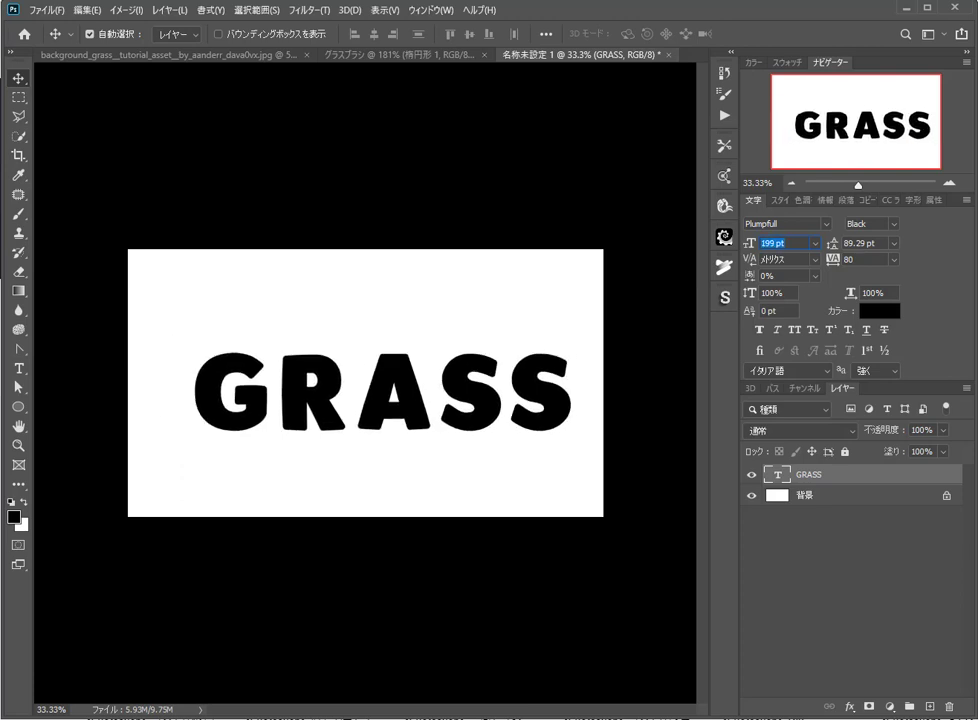
# Step: Reposition the GRASS text near the middle of the canvas and set its tracking to 0
pyautogui.moveTo(553, 405)
pyautogui.mouseDown()
pyautogui.moveTo(508, 397)
pyautogui.moveTo(538, 397)
pyautogui.mouseUp()
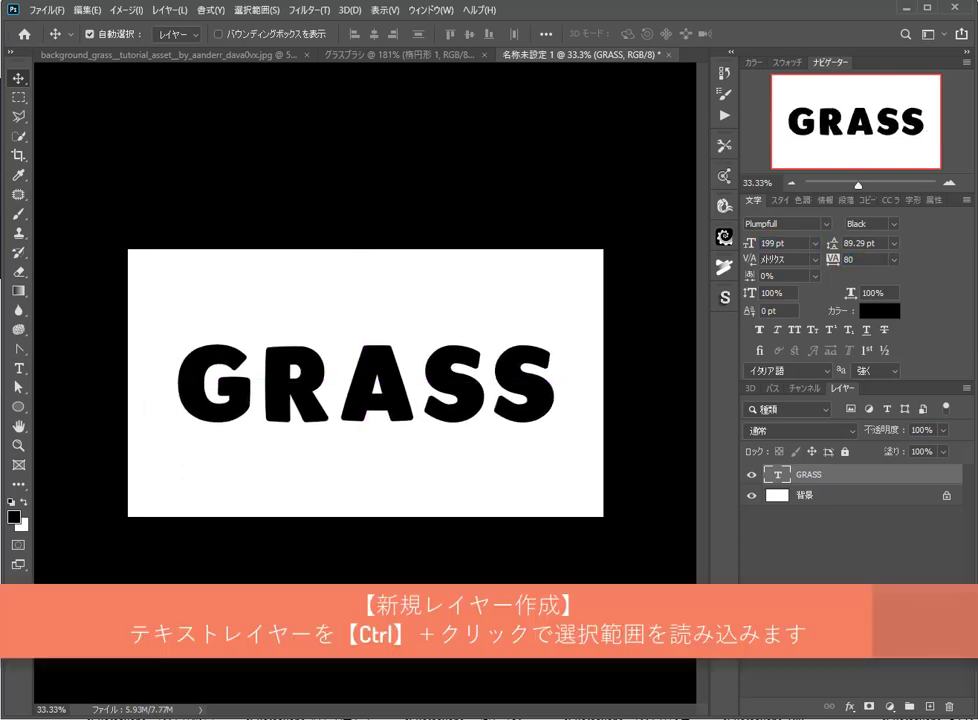
pyautogui.write('0')
pyautogui.press('Return')
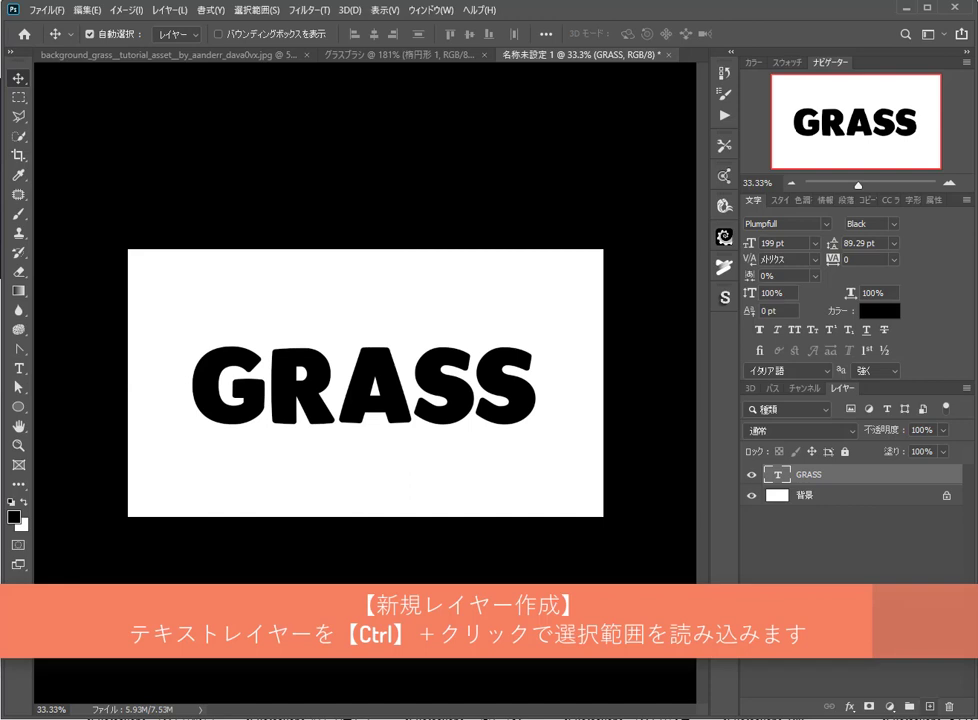
# Step: Add a new layer above the GRASS text and load the letter shapes as a selection
pyautogui.hotkey('ctrl', 'shift', 'alt', 'n')
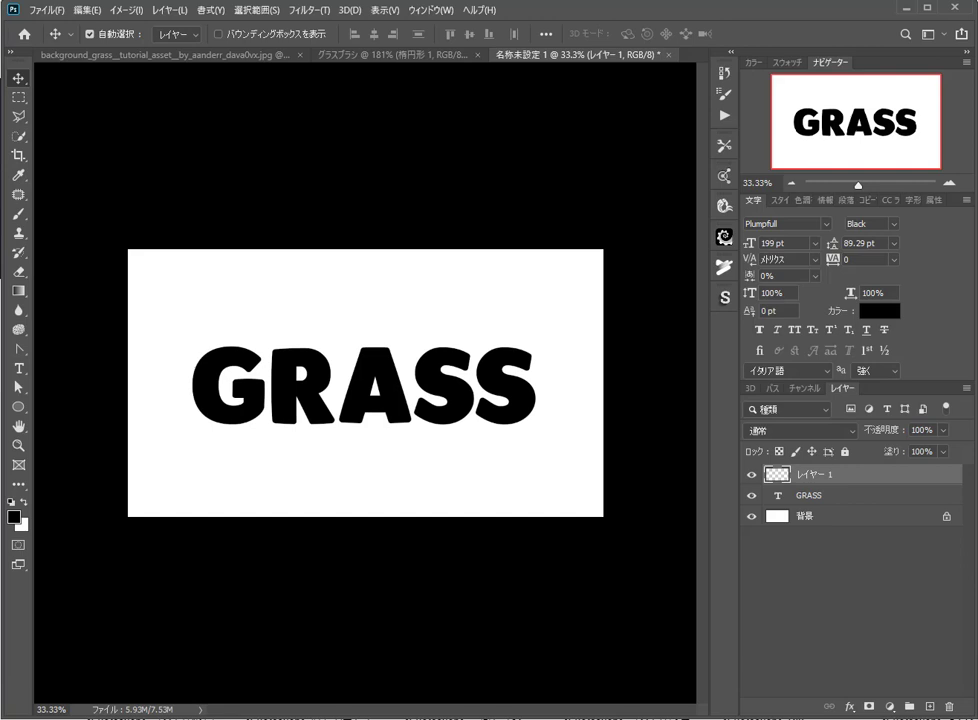
pyautogui.click(89, 33)
pyautogui.keyDown('ctrl'); pyautogui.click(777, 496); pyautogui.keyUp('ctrl')
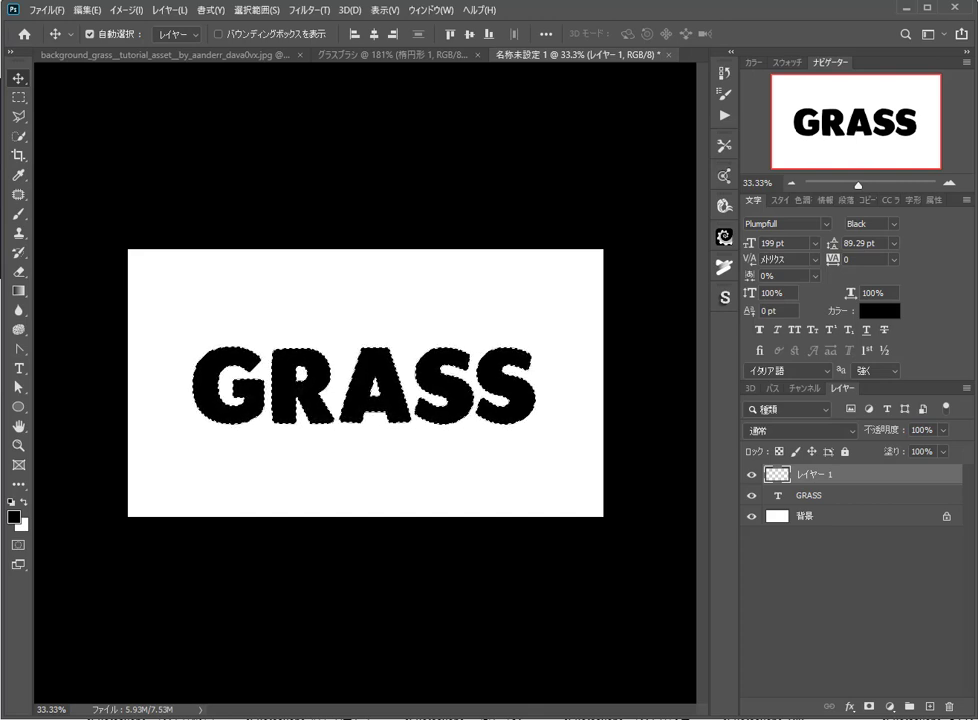
pyautogui.hotkey('ctrl', 'd')
pyautogui.press('b')
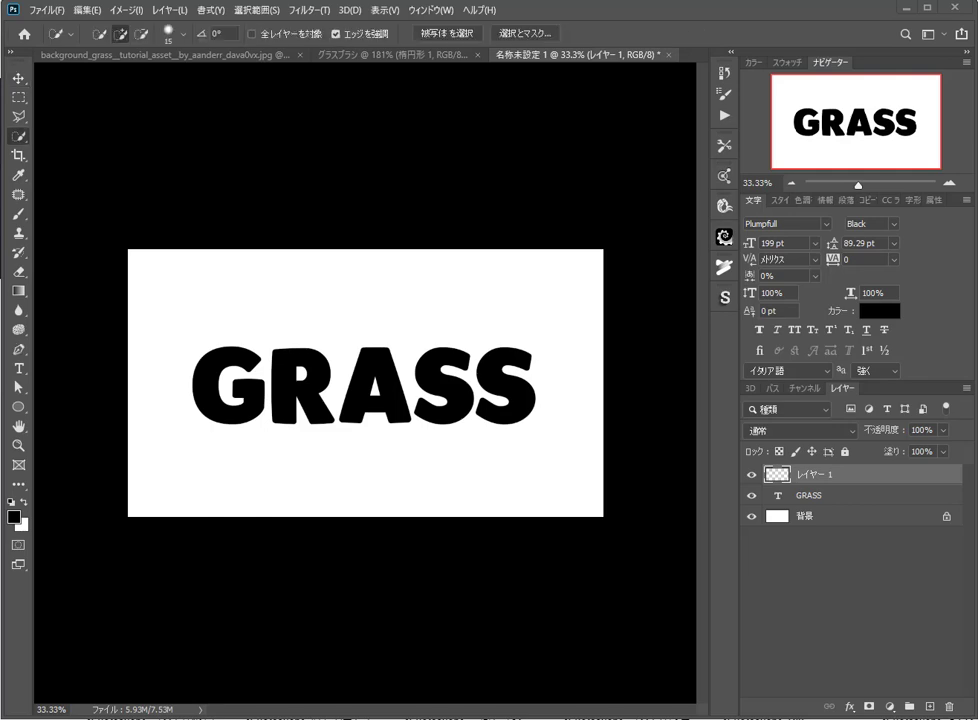
pyautogui.hotkey('ctrl', 'shift', 'd')
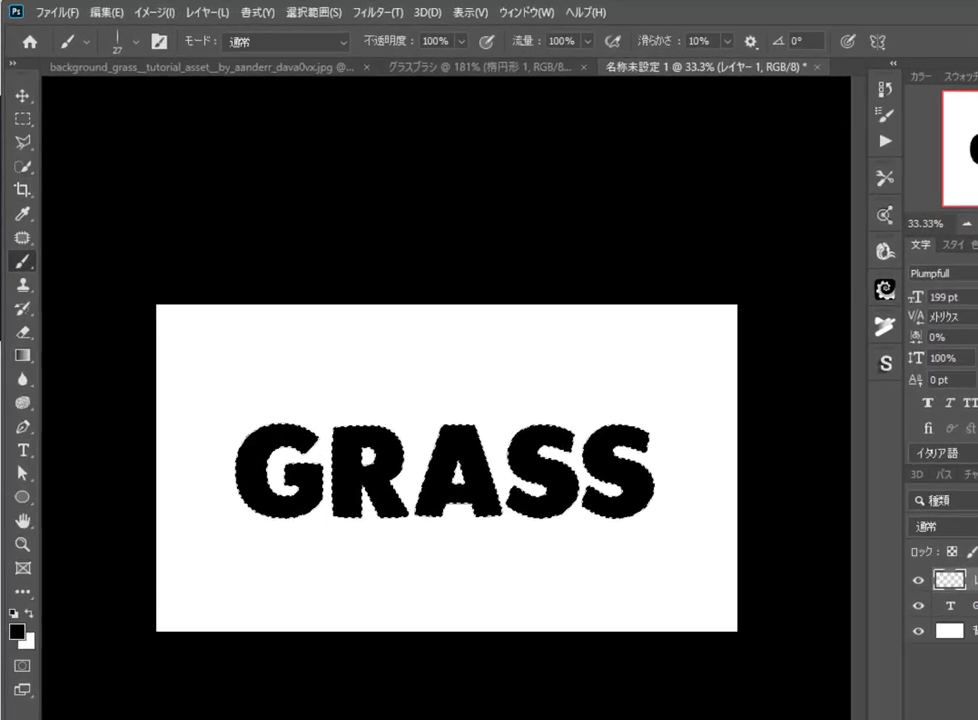
# Step: Activate the Brush tool with the グラスブラシ 1 preset at 27 px
pyautogui.rightClick(22, 261)
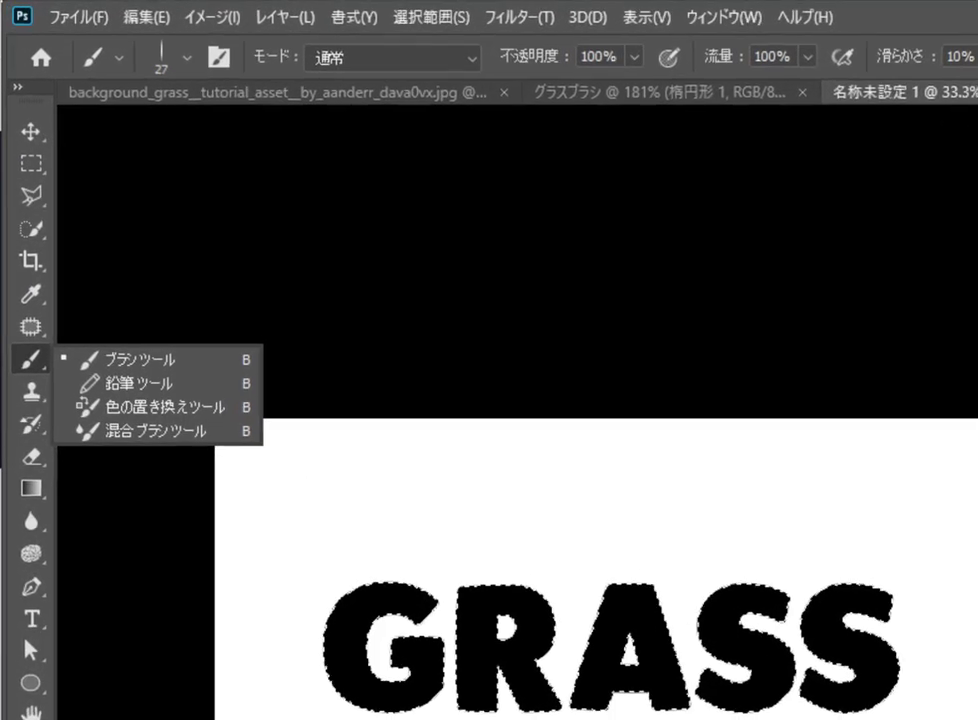
pyautogui.click(86, 260)
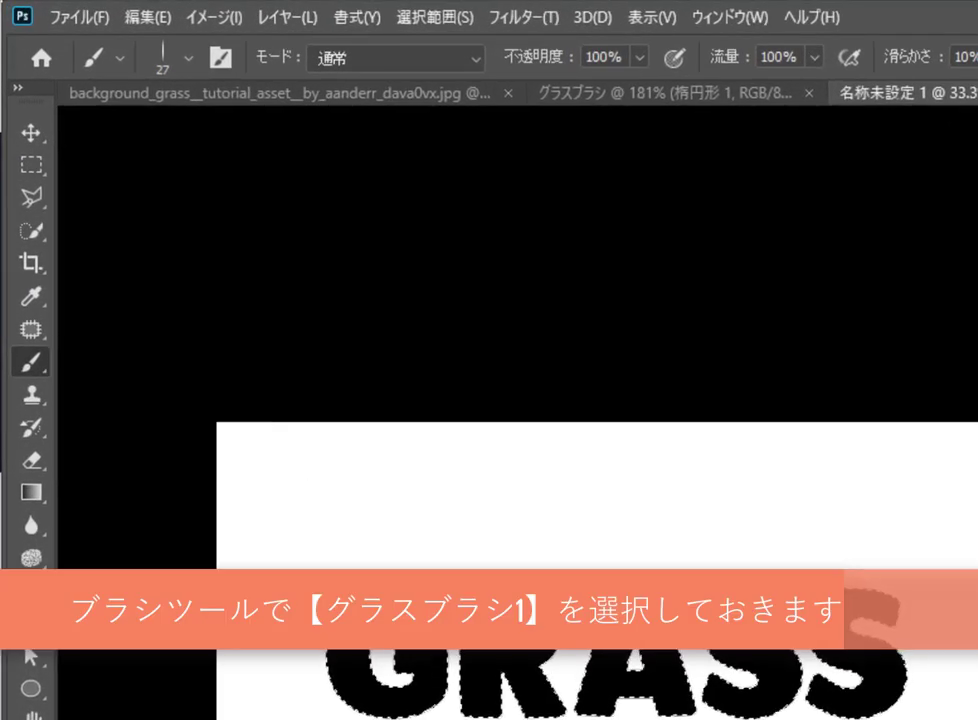
pyautogui.click(188, 57)
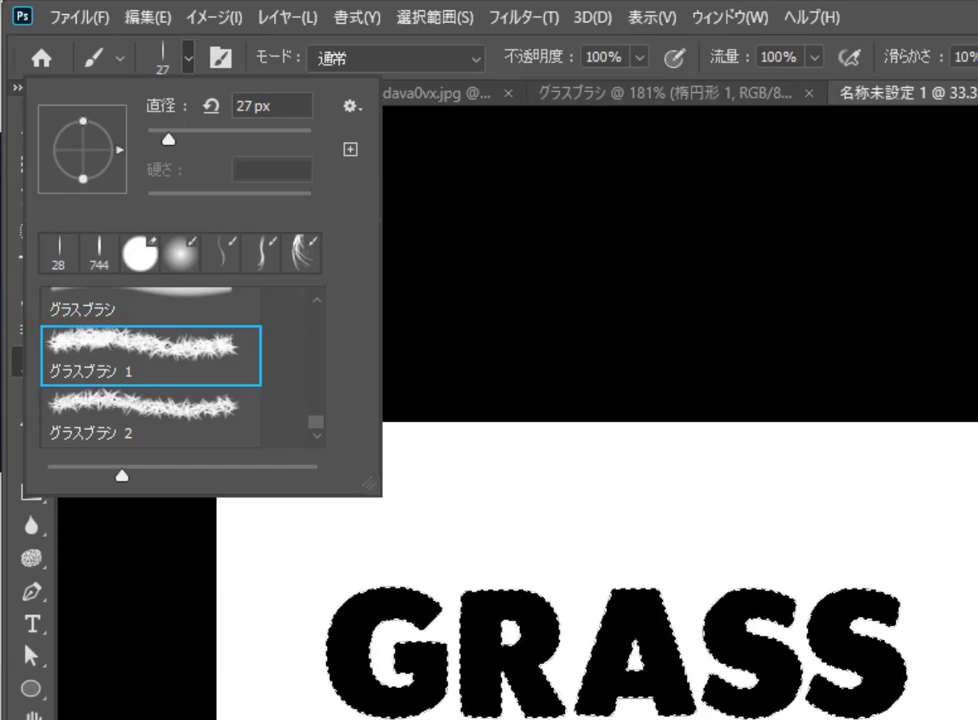
pyautogui.press('Return')
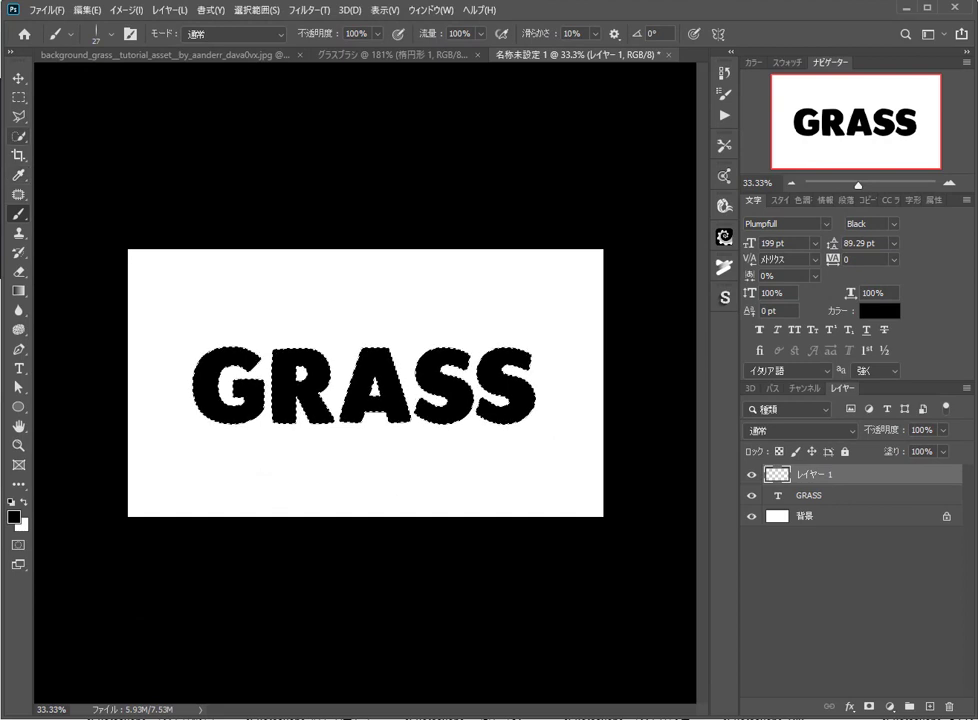
# Step: Convert the letter selection into a work path with a tolerance of 2.0 pixels
pyautogui.press('w')
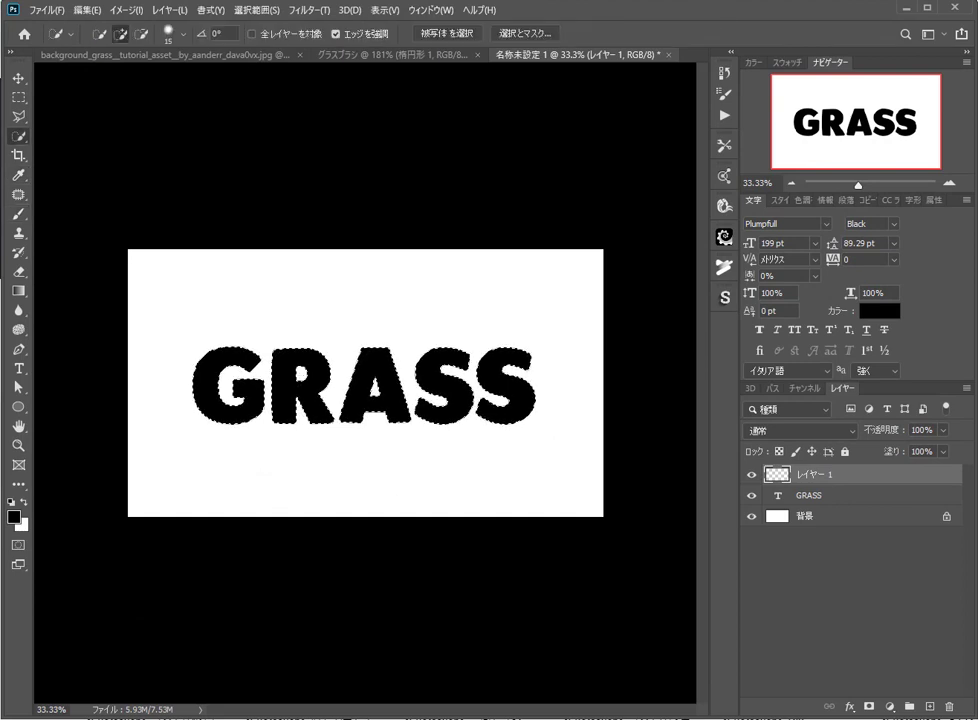
pyautogui.rightClick(320, 418)
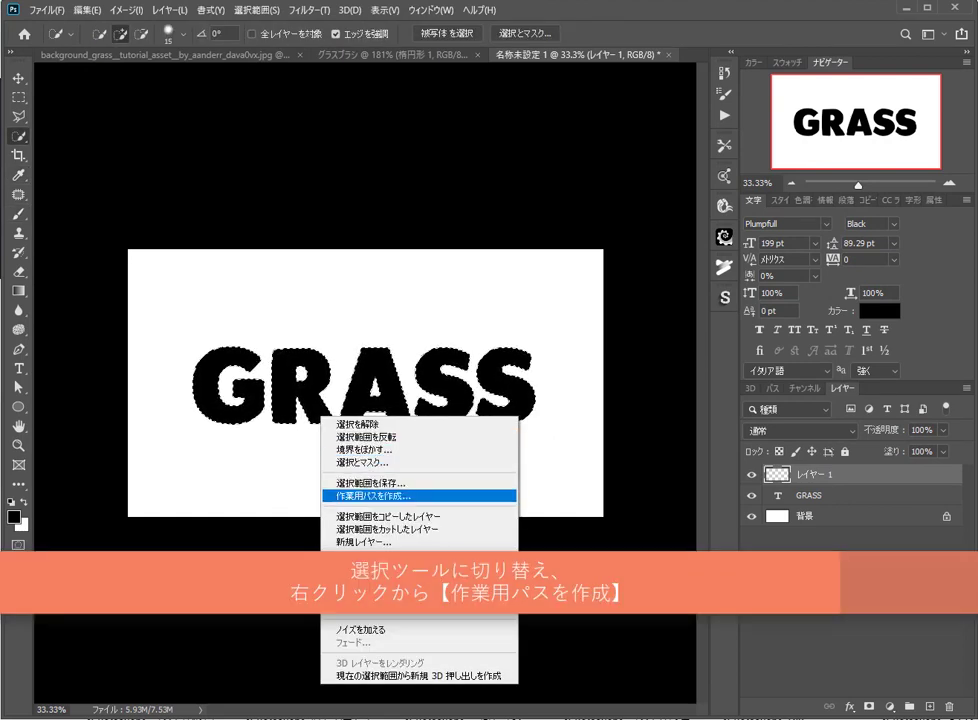
pyautogui.click(373, 496)
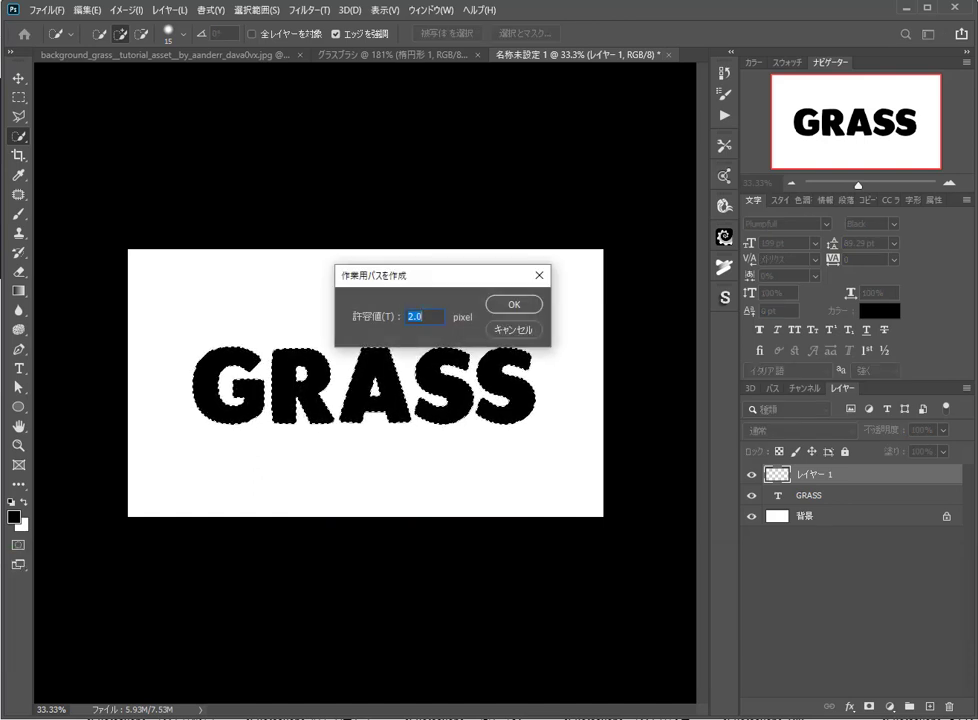
pyautogui.press('Return')
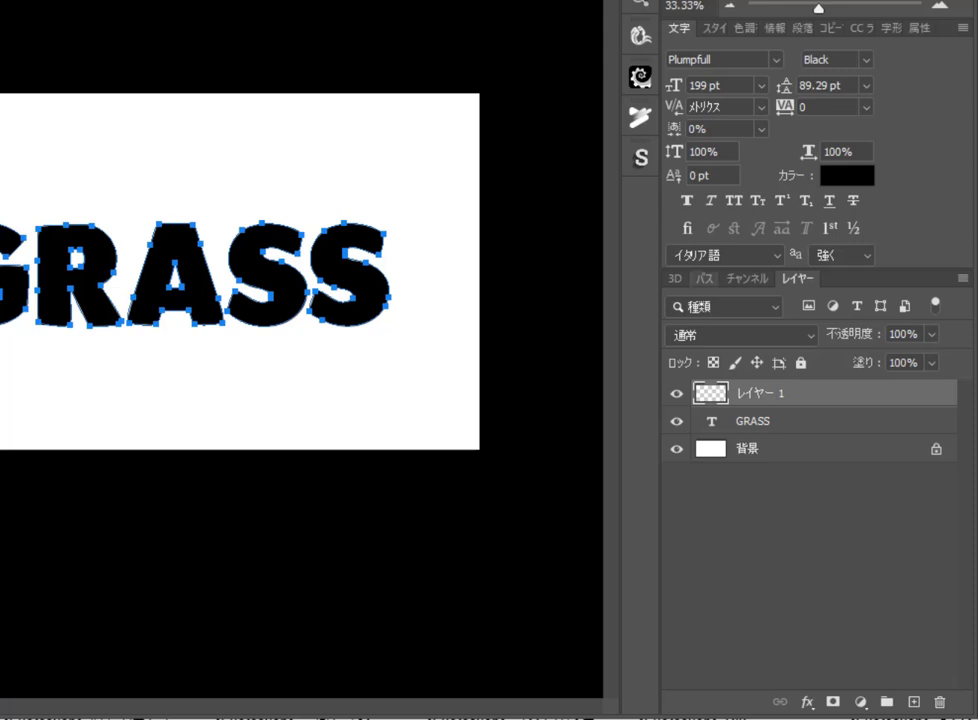
# Step: Stroke the work path with the Brush on the new layer, without simulated pressure, and inspect the grass edges up close
pyautogui.click(704, 279)
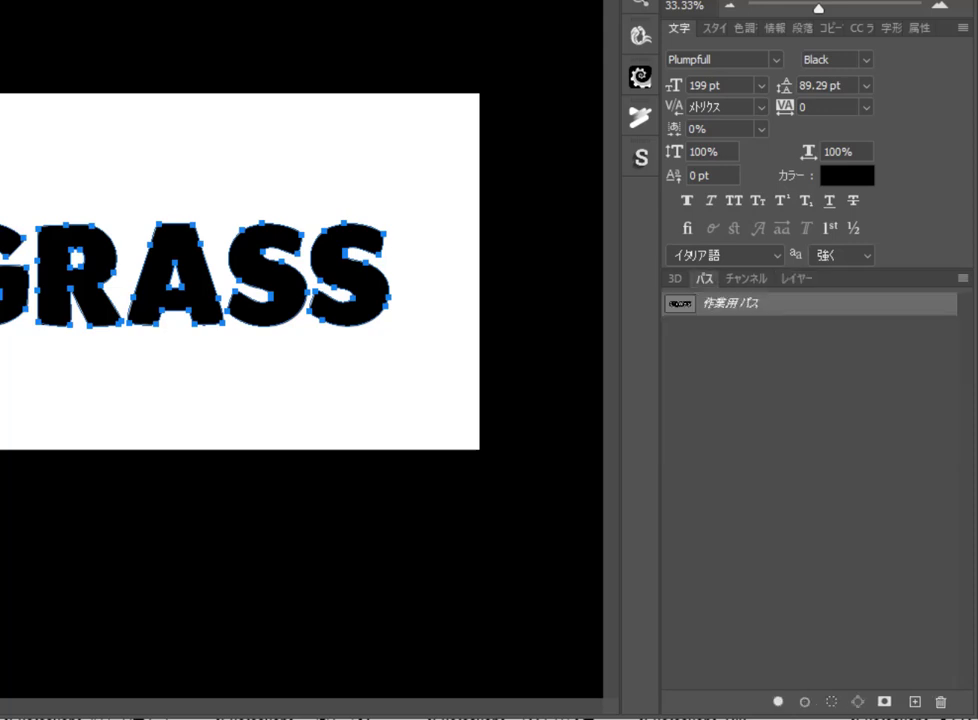
pyautogui.rightClick(814, 306)
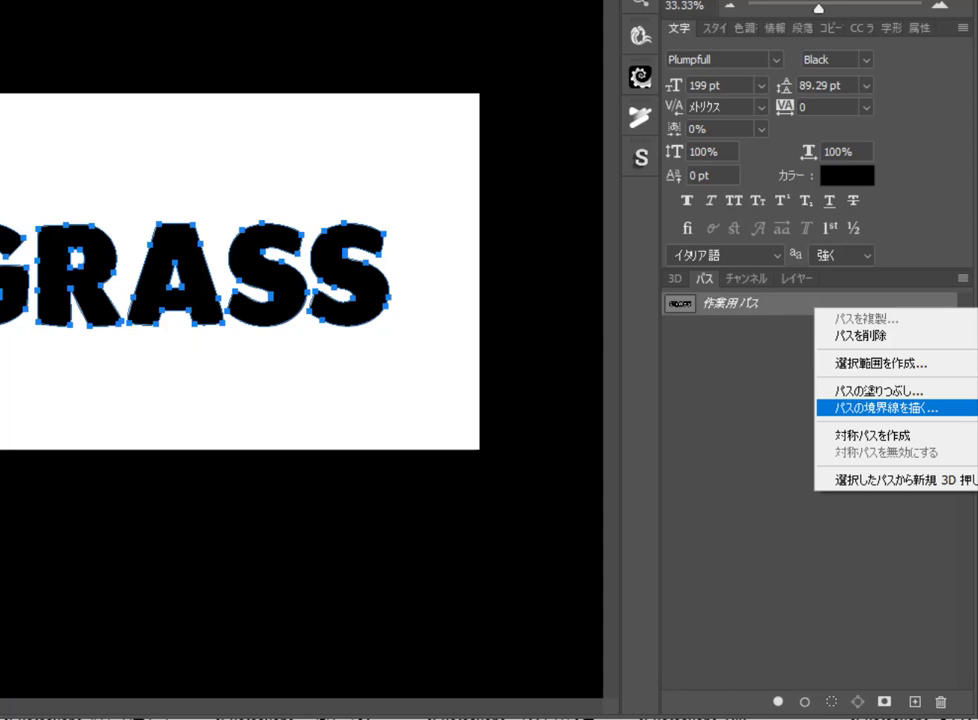
pyautogui.click(880, 407)
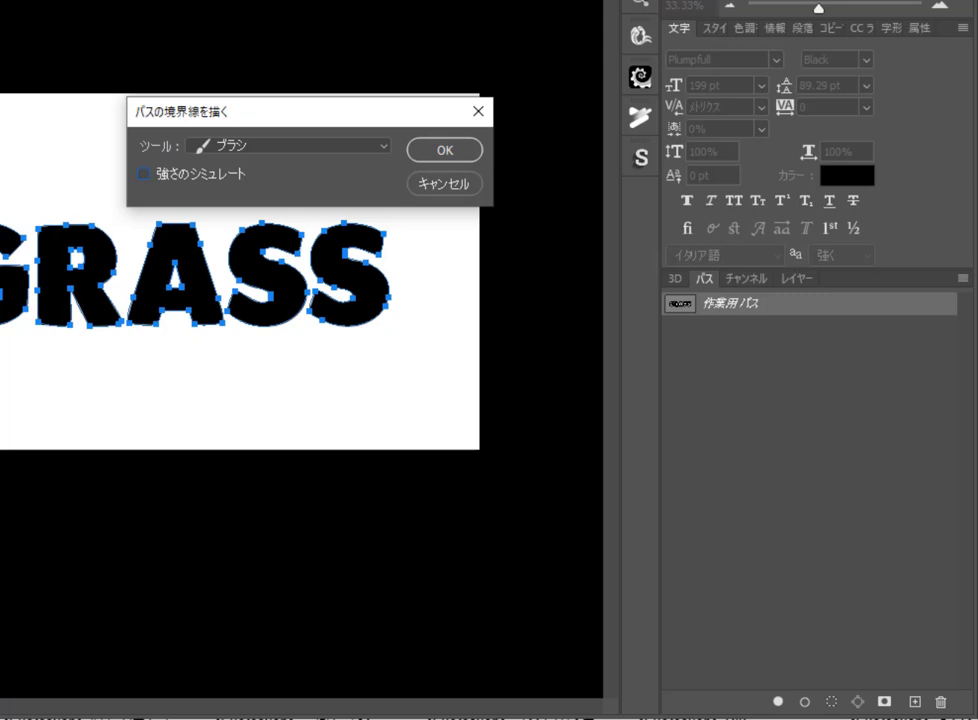
pyautogui.press('Return')
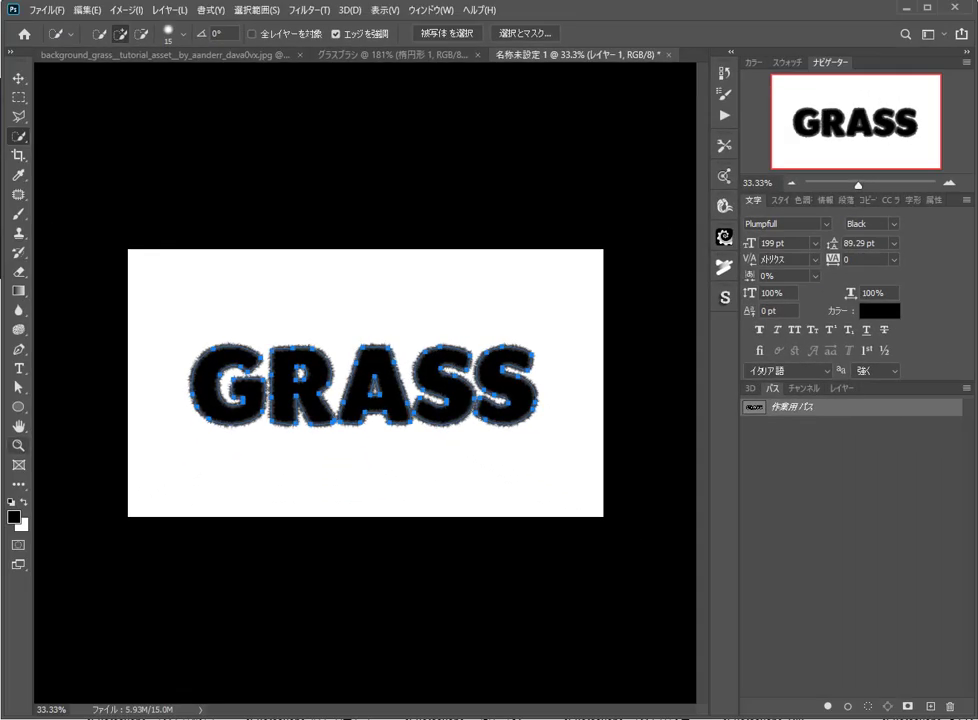
pyautogui.press('z')
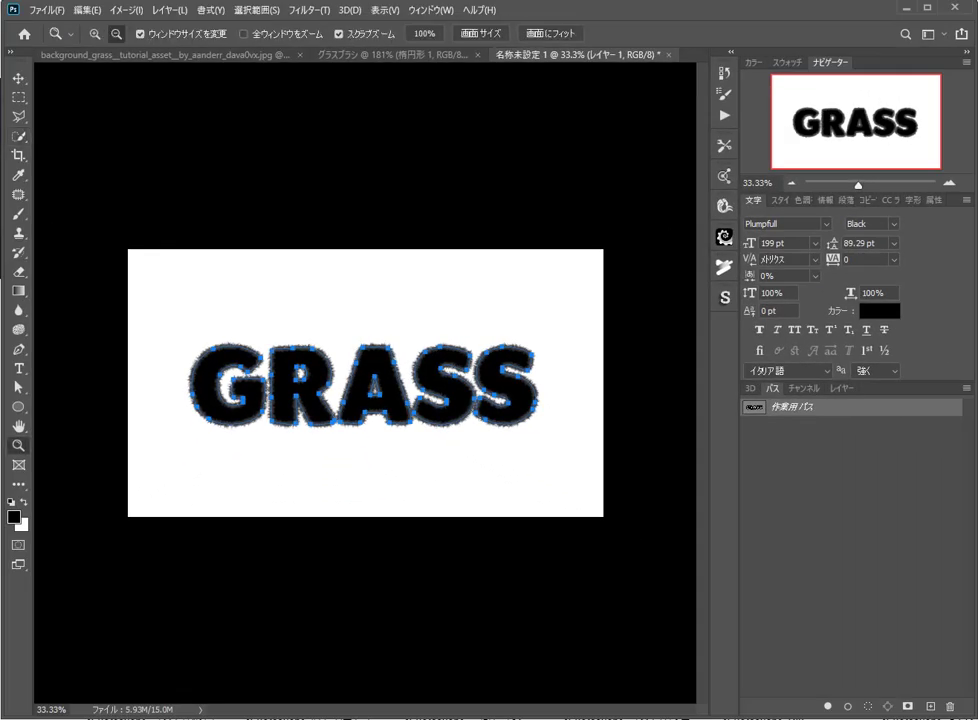
pyautogui.hotkey('ctrl', '+')
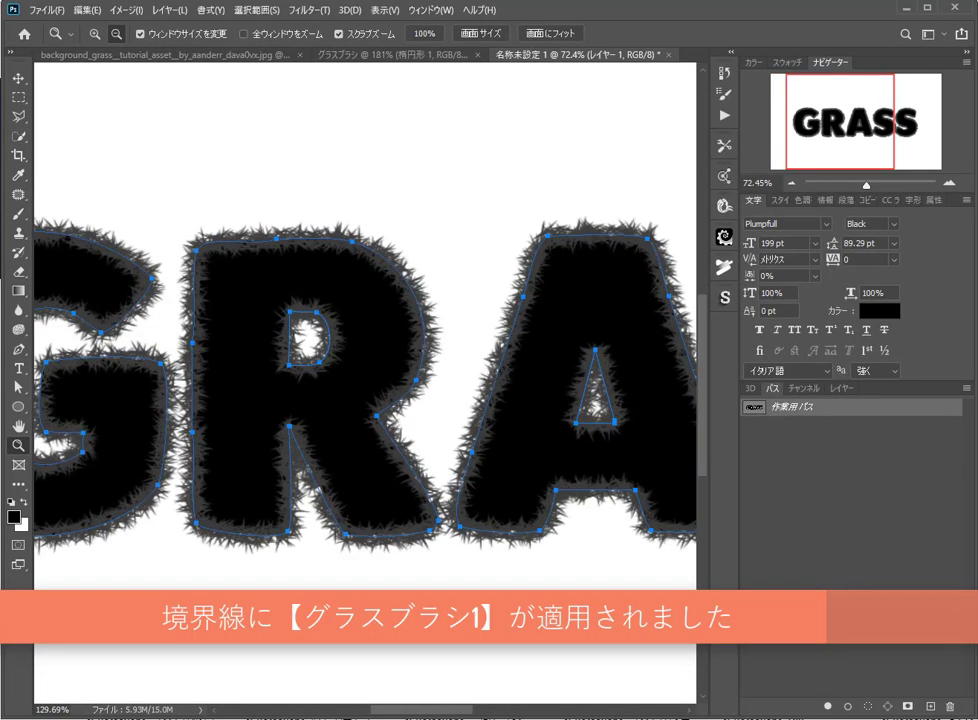
pyautogui.scroll(-5, 365, 380)
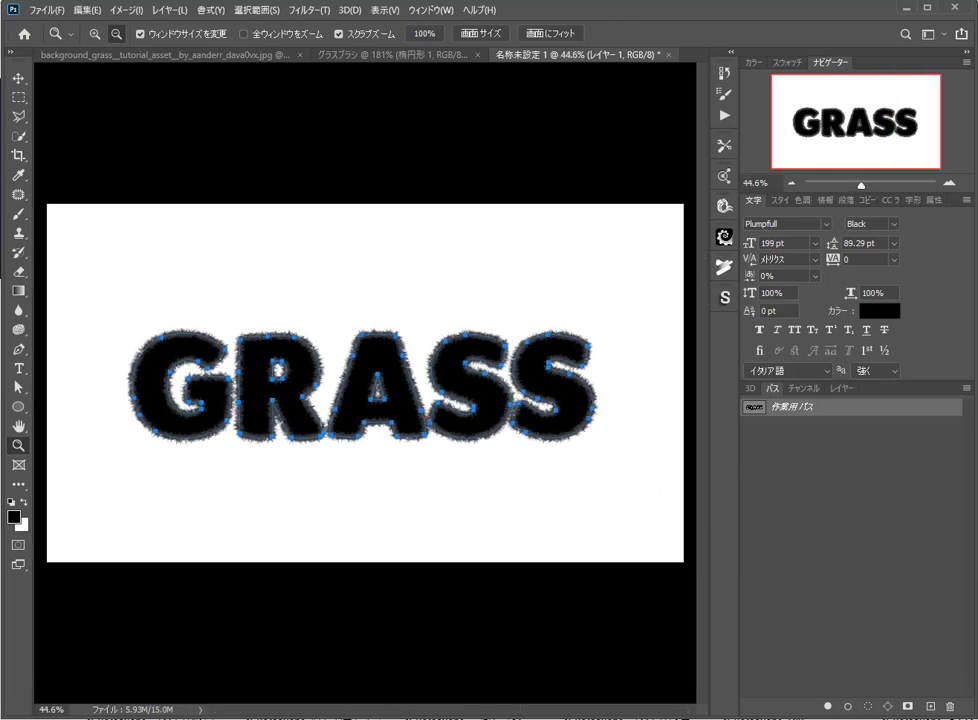
# Step: Add another empty layer directly above the GRASS text layer
pyautogui.press('F7')
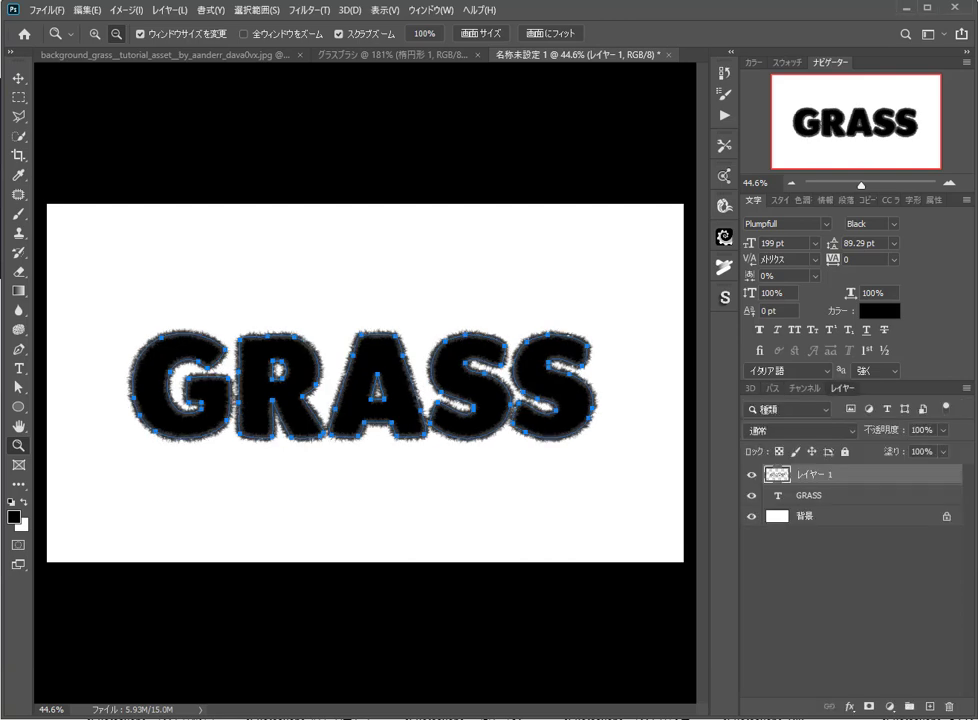
pyautogui.click(808, 495)
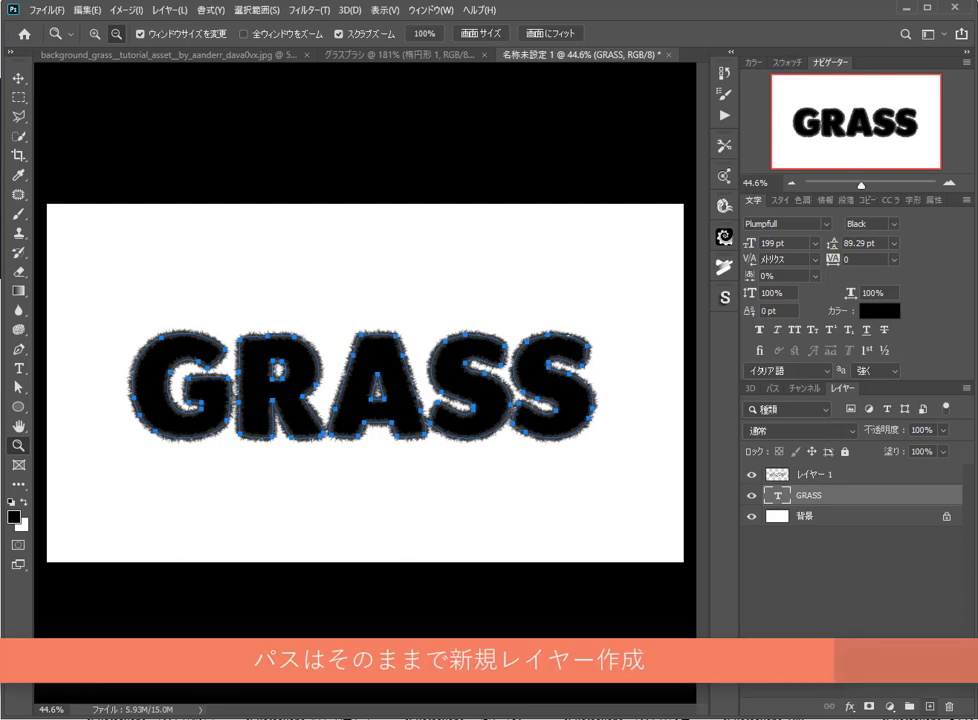
pyautogui.hotkey('ctrl', 'shift', 'alt', 'n')
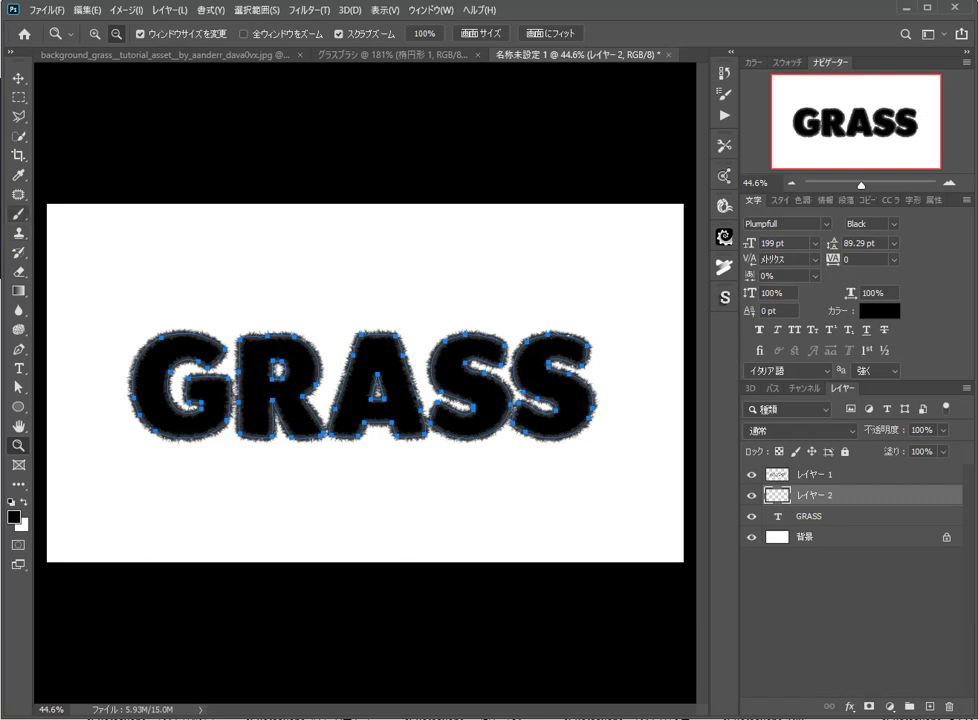
# Step: Switch the Brush tool to the グラスブラシ 2 preset at 18 px
pyautogui.press('b')
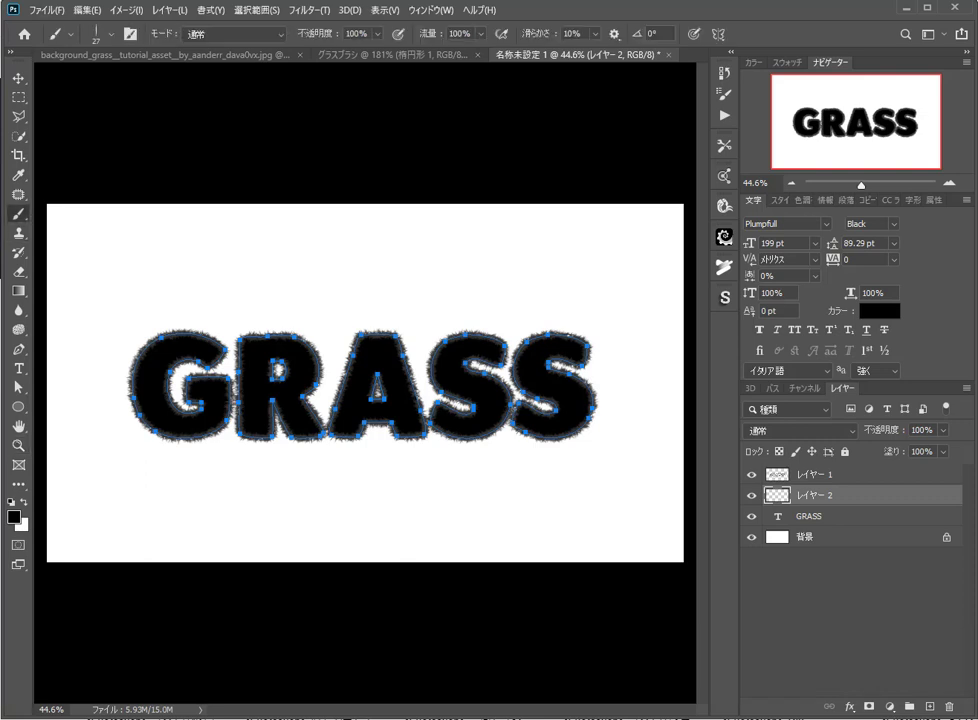
pyautogui.click(104, 33)
pyautogui.click(89, 245)
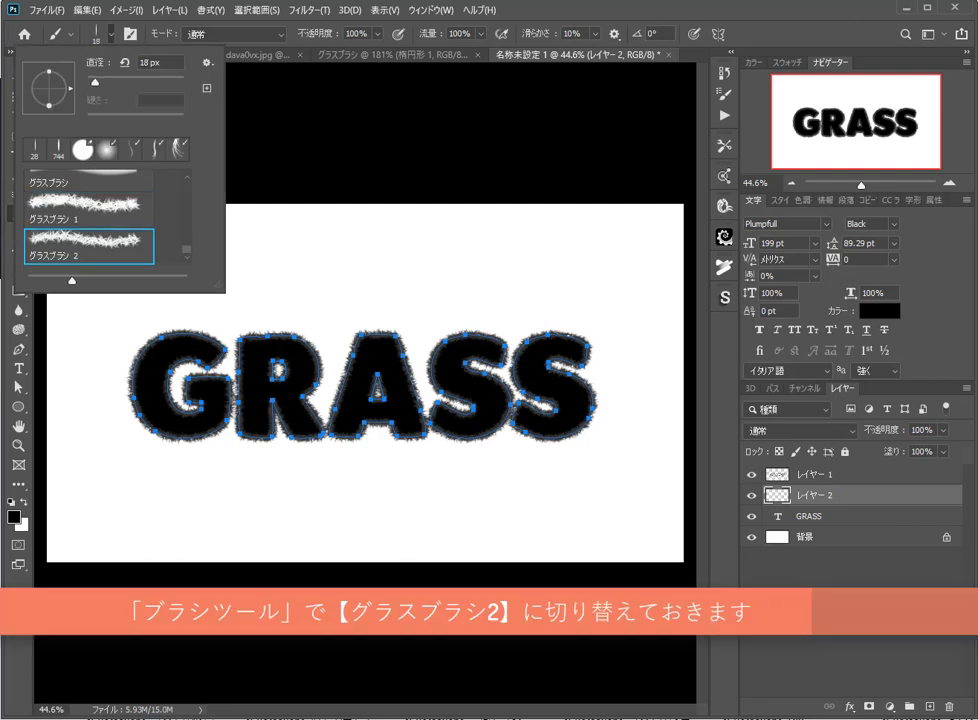
pyautogui.press('Return')
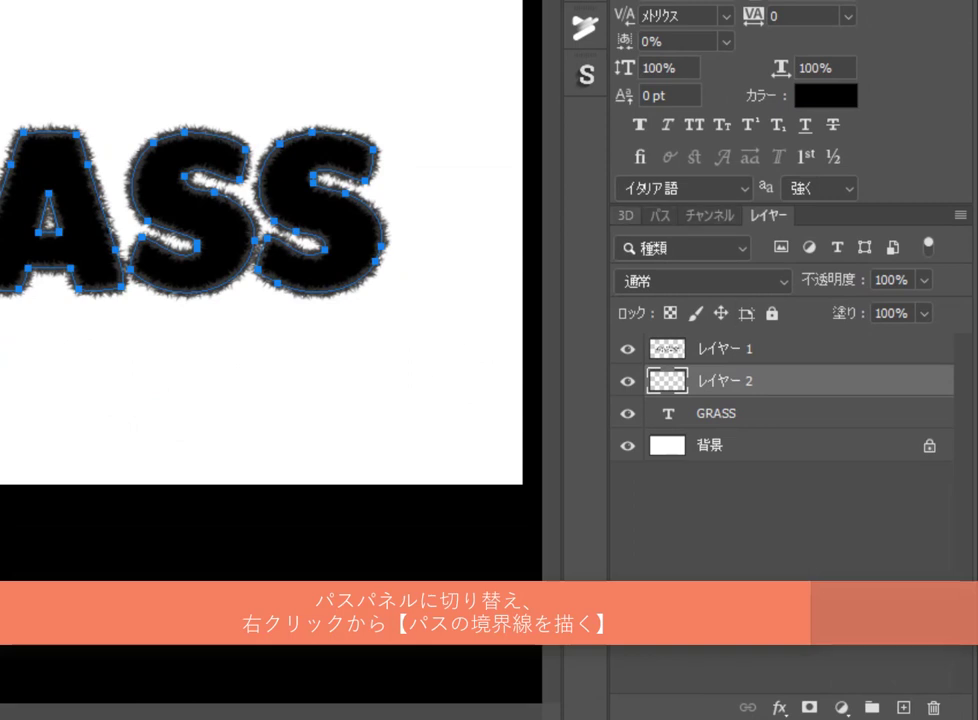
# Step: Stroke the work path with the Brush on レイヤー 2, leaving simulated pressure off
pyautogui.click(625, 216)
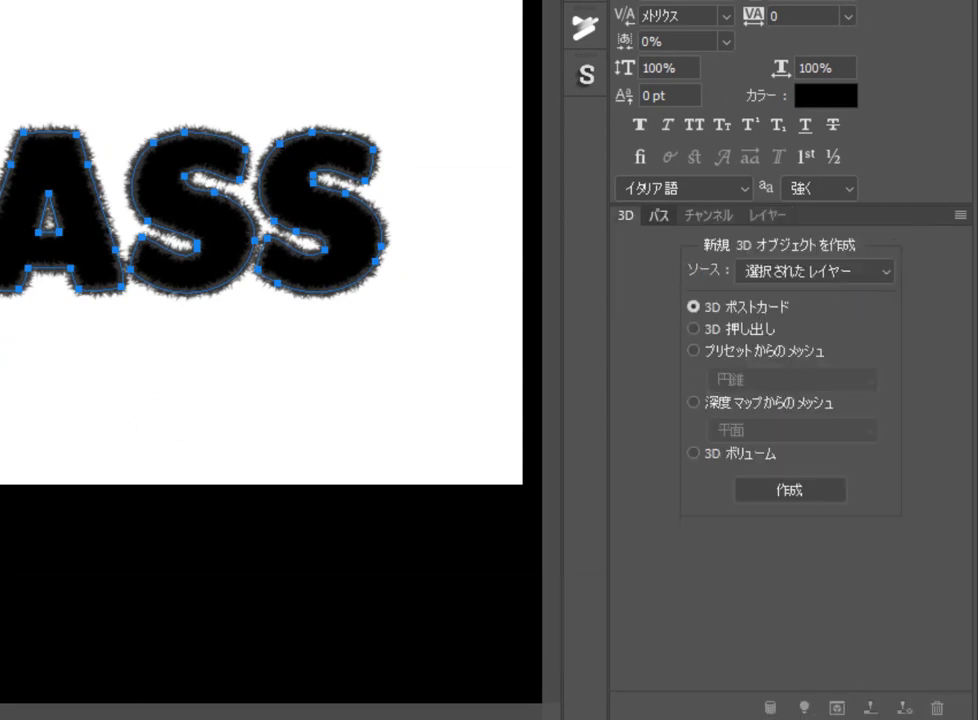
pyautogui.click(658, 216)
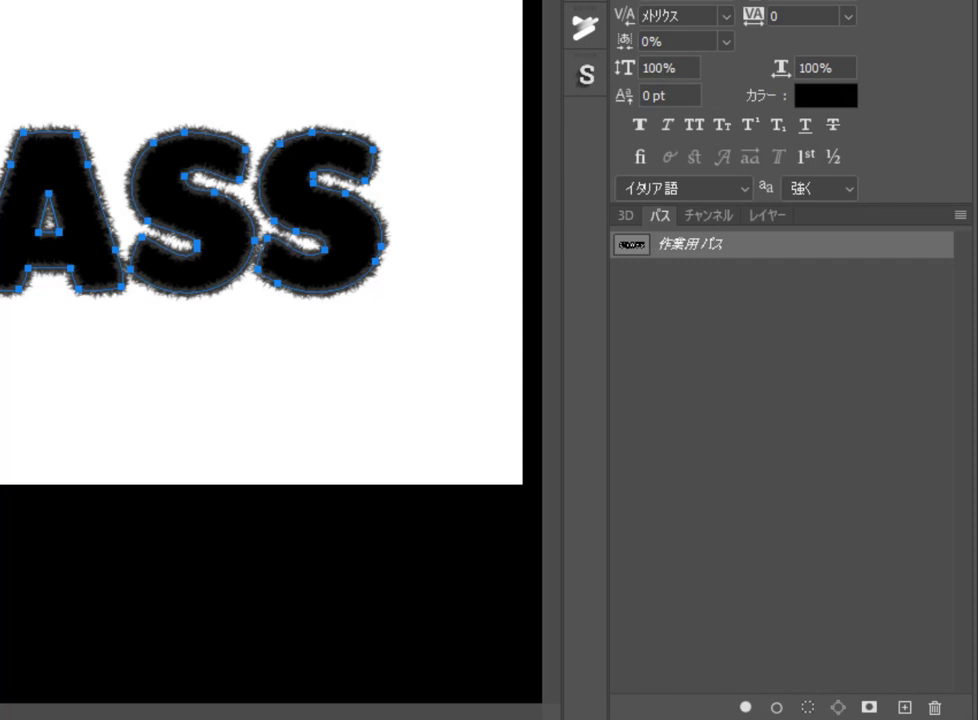
pyautogui.rightClick(746, 250)
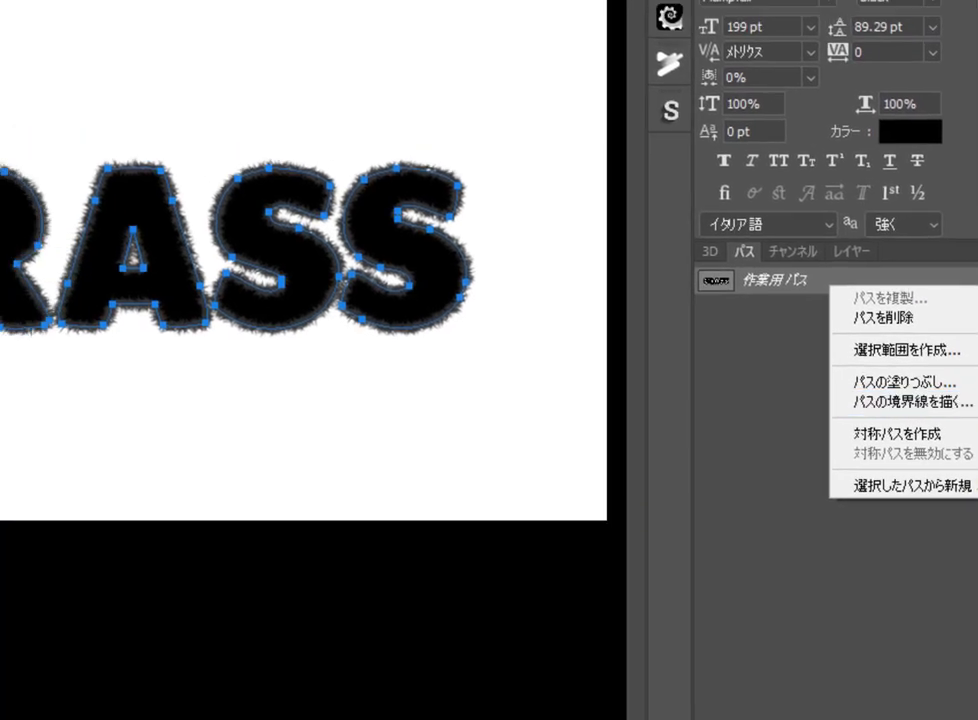
pyautogui.click(818, 366)
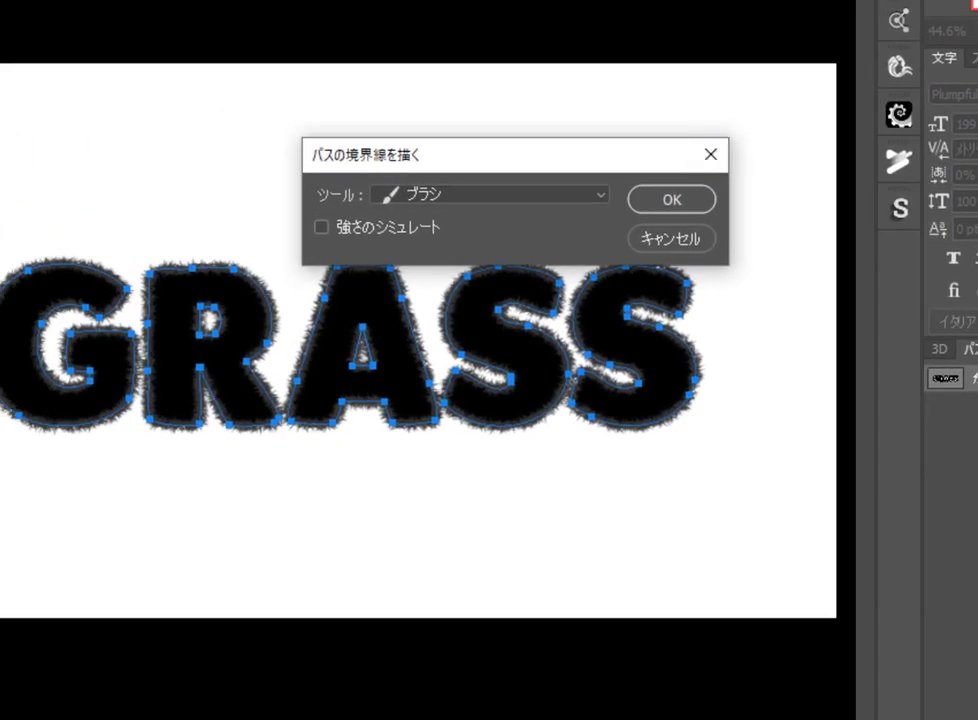
pyautogui.press('Return')
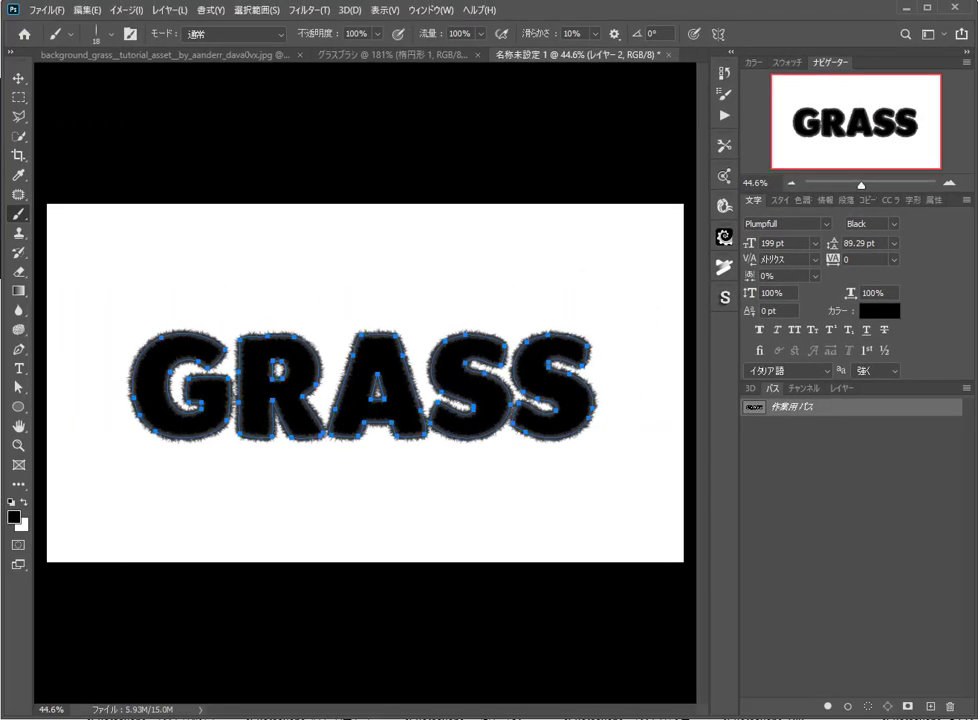
# Step: Compare the grass outlines on レイヤー 1 and レイヤー 2 by hiding and reshowing them and the GRASS text layer
pyautogui.click(18, 445)
pyautogui.moveTo(226, 417)
pyautogui.mouseDown()
pyautogui.moveTo(345, 417)
pyautogui.moveTo(236, 417)
pyautogui.mouseUp()
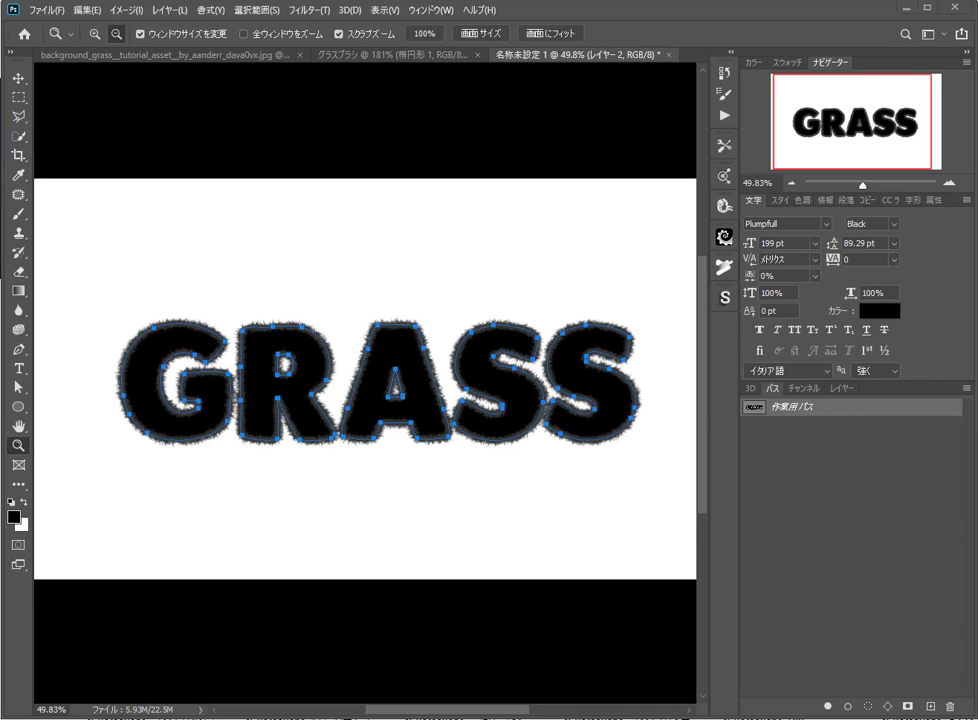
pyautogui.press('F7')
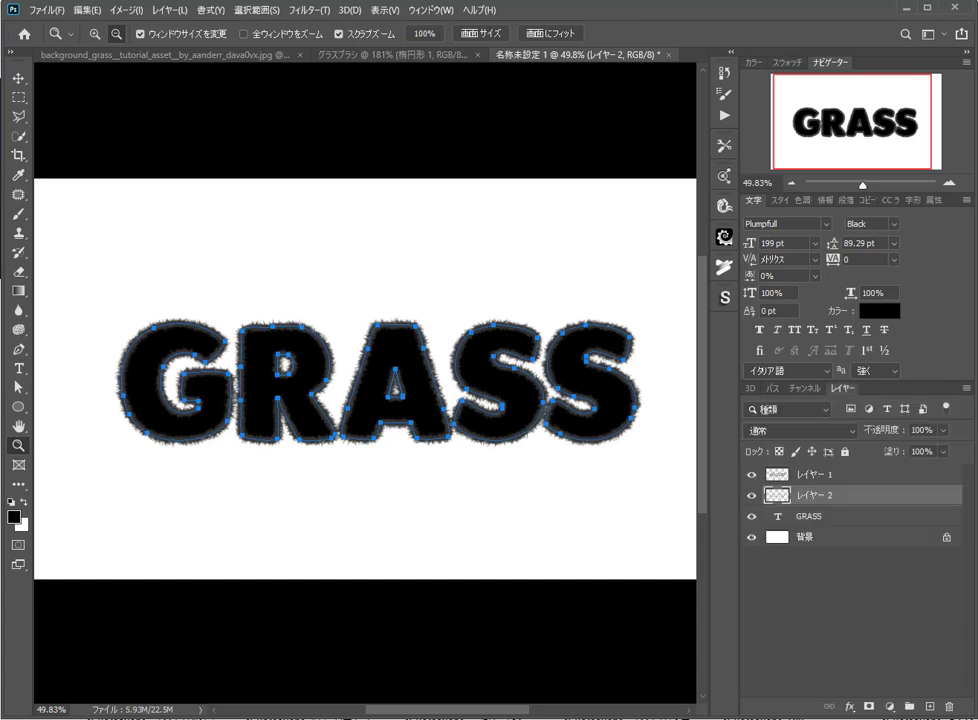
pyautogui.click(752, 516)
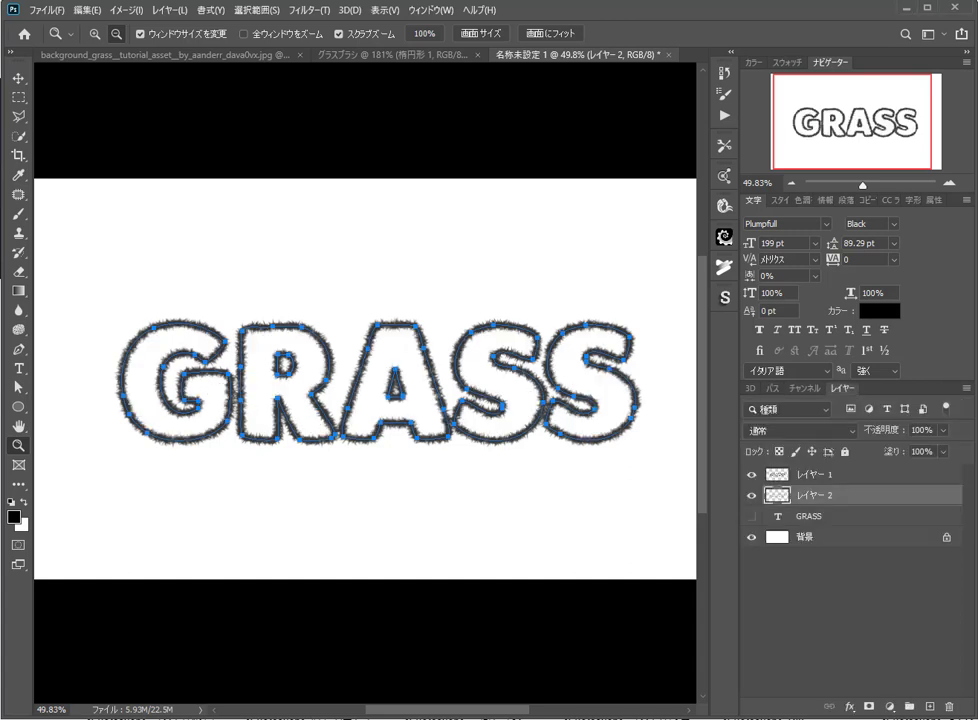
pyautogui.click(752, 495)
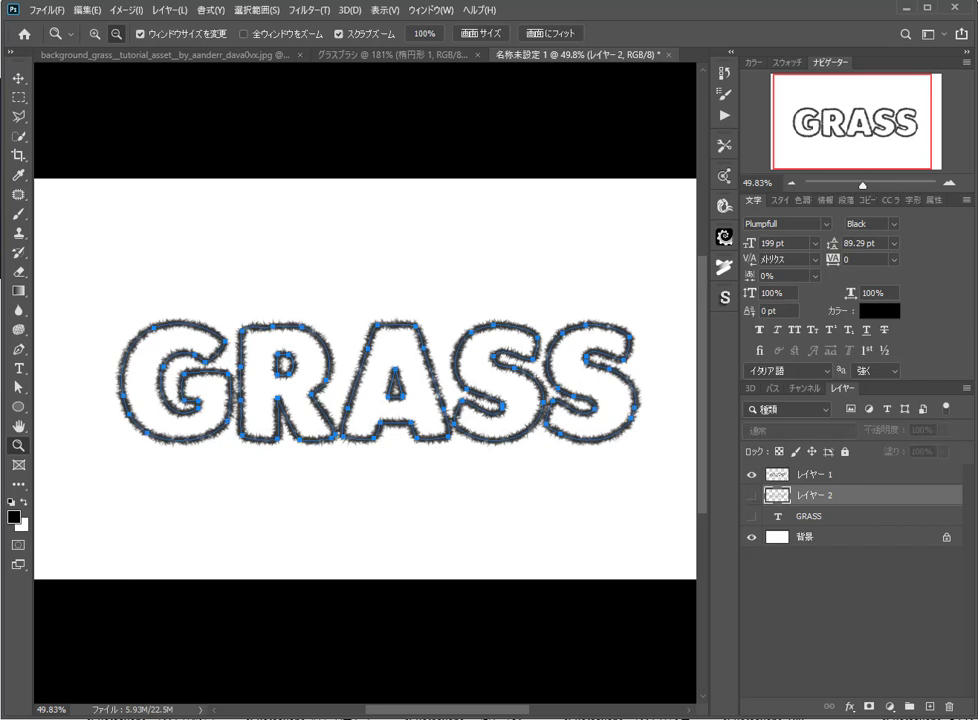
pyautogui.click(752, 474)
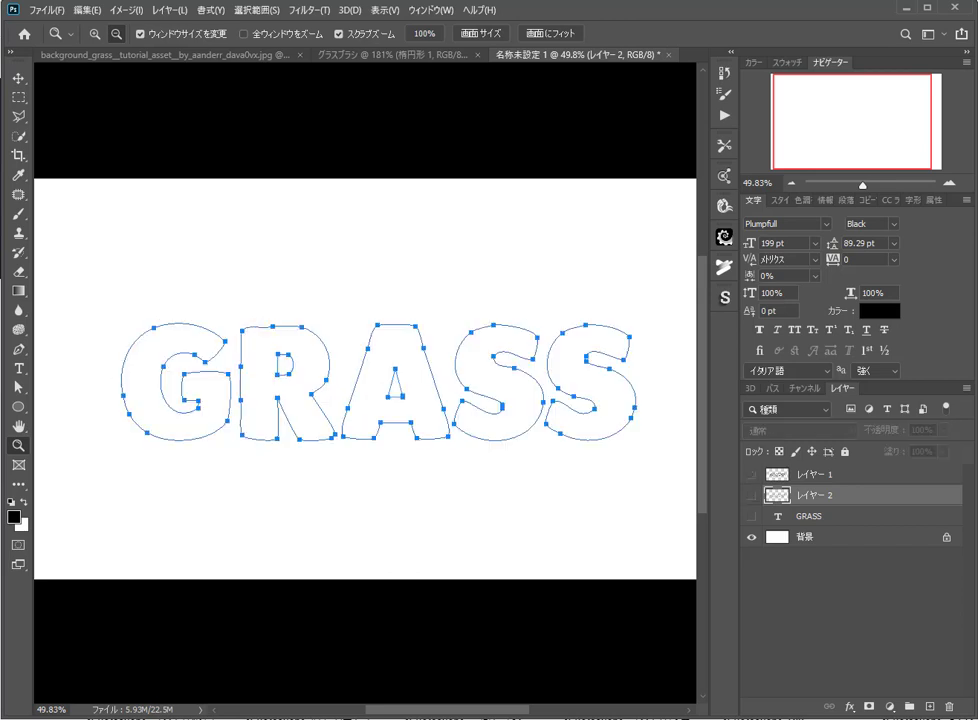
pyautogui.click(752, 495)
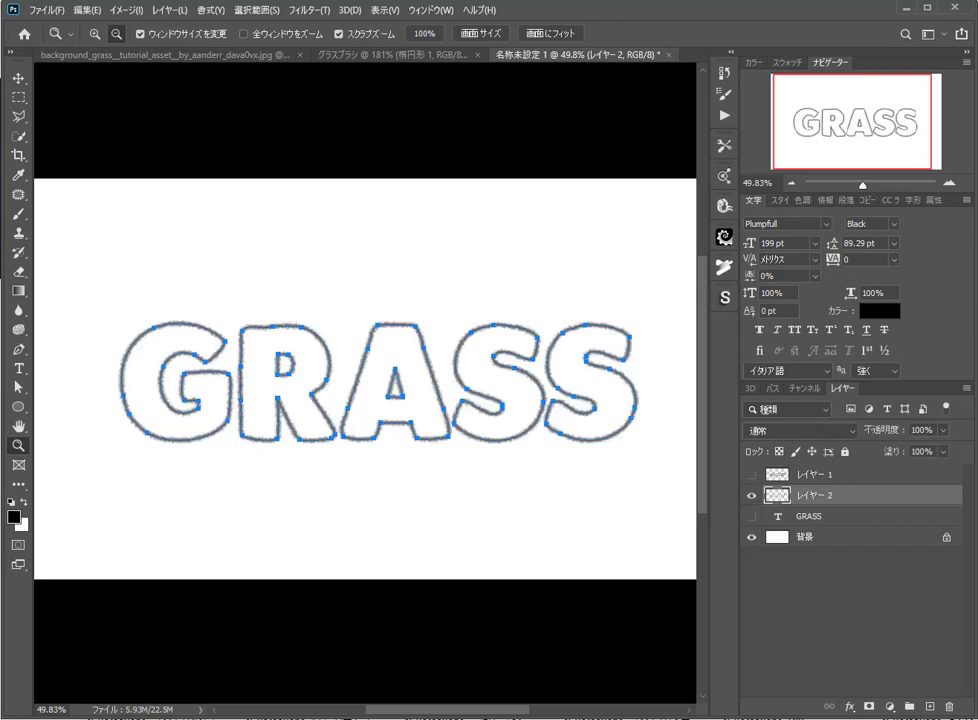
pyautogui.click(752, 474)
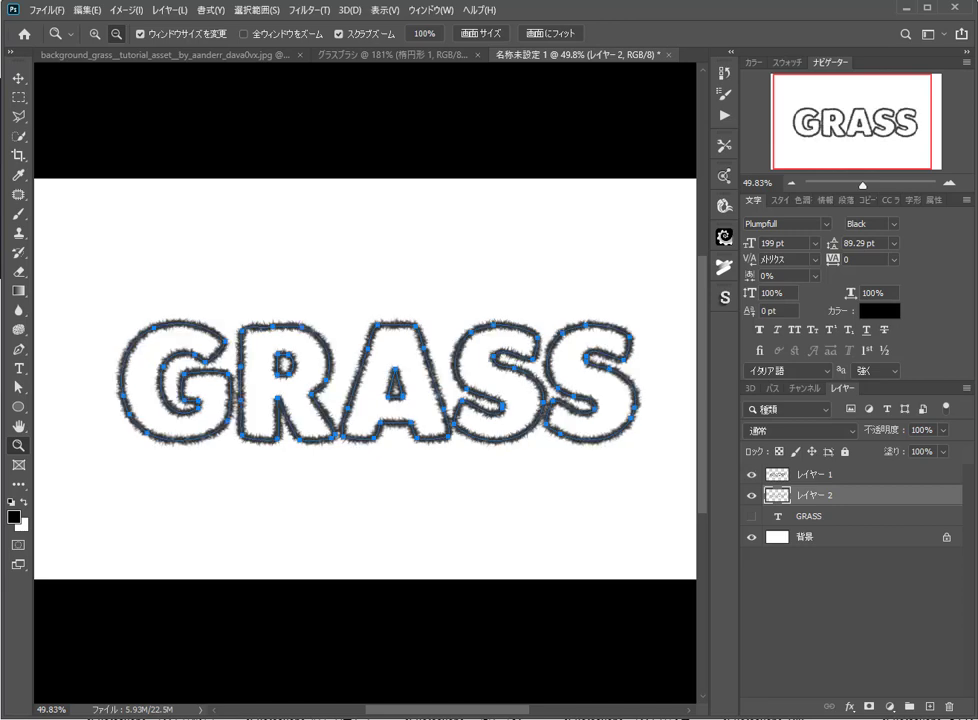
pyautogui.click(752, 516)
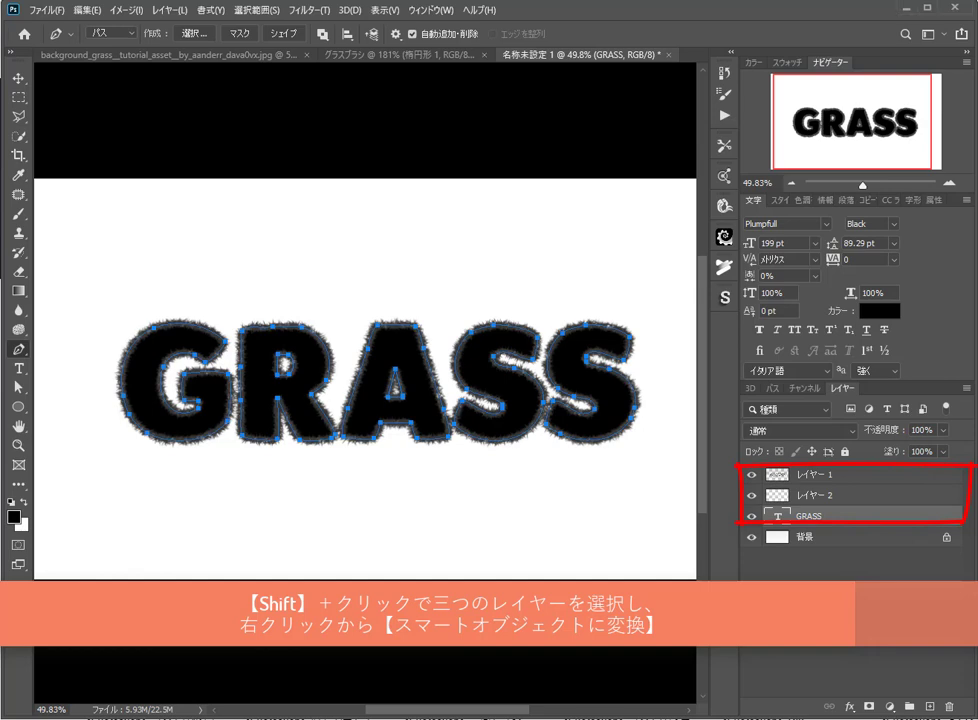
# Step: Delete the work path and convert the レイヤー 1, レイヤー 2 and GRASS layers together into one smart object
pyautogui.rightClick(316, 389)
pyautogui.click(358, 407)
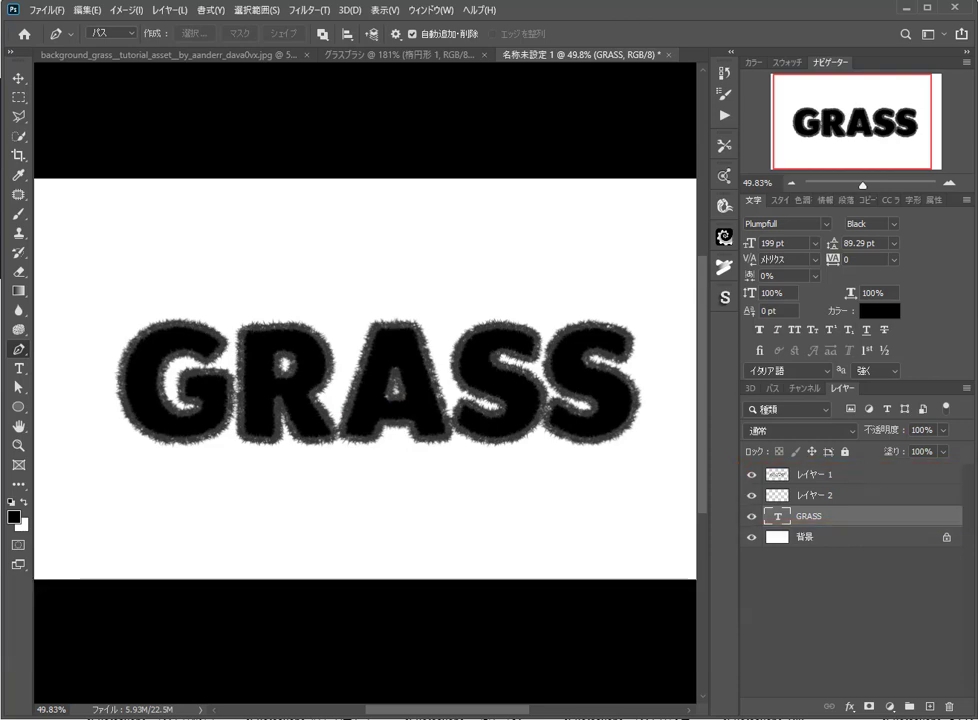
pyautogui.click(838, 475)
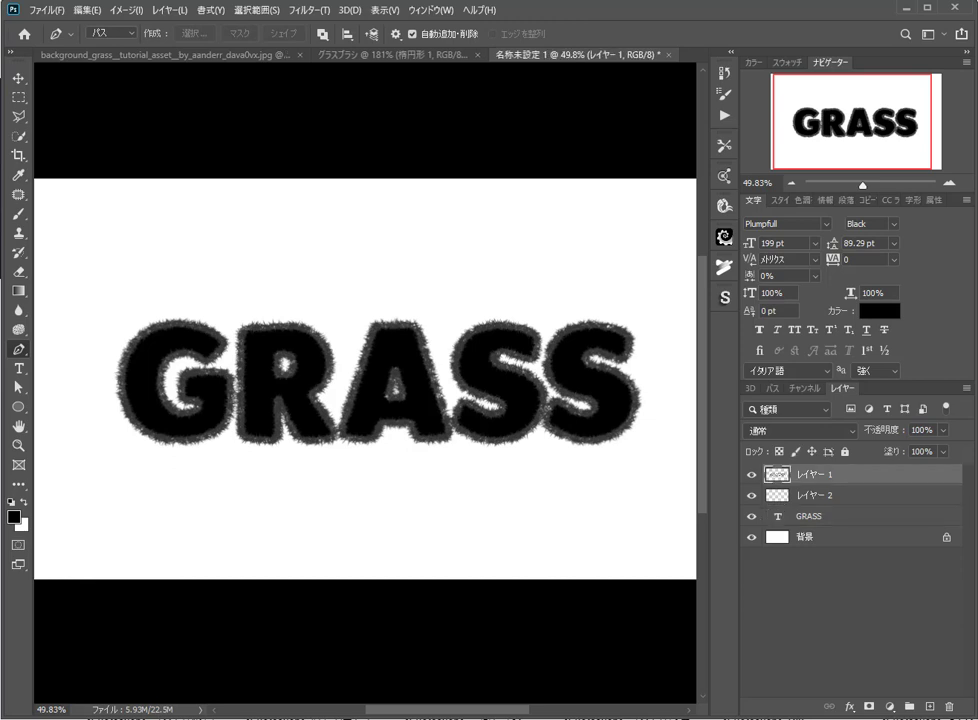
pyautogui.keyDown('shift'); pyautogui.click(838, 516); pyautogui.keyUp('shift')
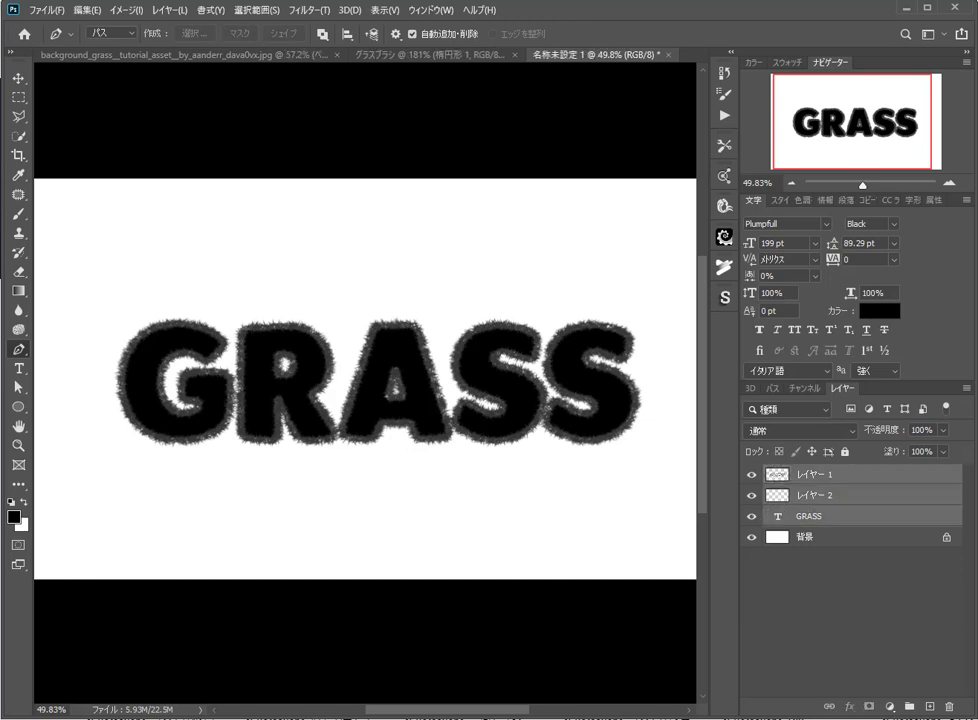
pyautogui.rightClick(843, 516)
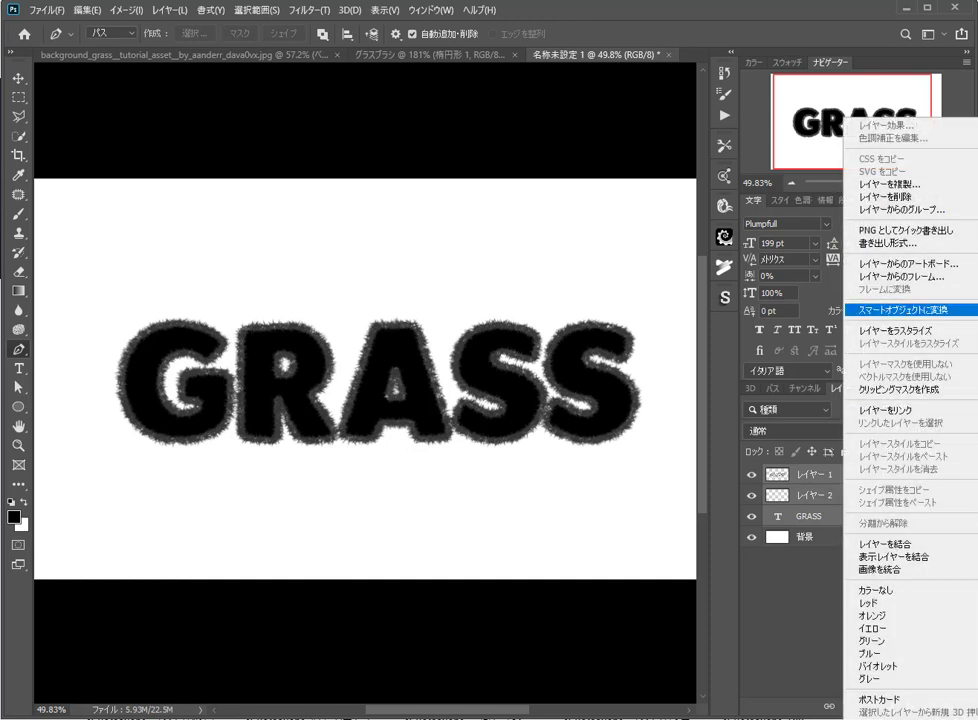
pyautogui.click(896, 309)
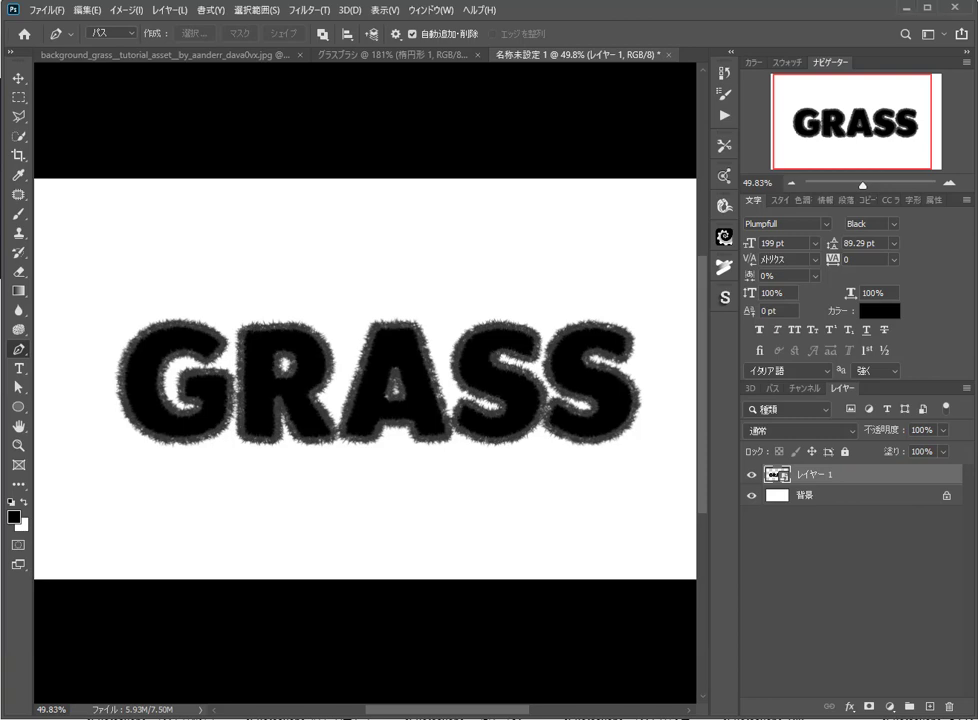
# Step: Add a Bevel and Emboss effect to the smart object's layer style and set its size to 25 px
pyautogui.doubleClick(880, 474)
pyautogui.moveTo(770, 58); pyautogui.dragTo(561, 24)
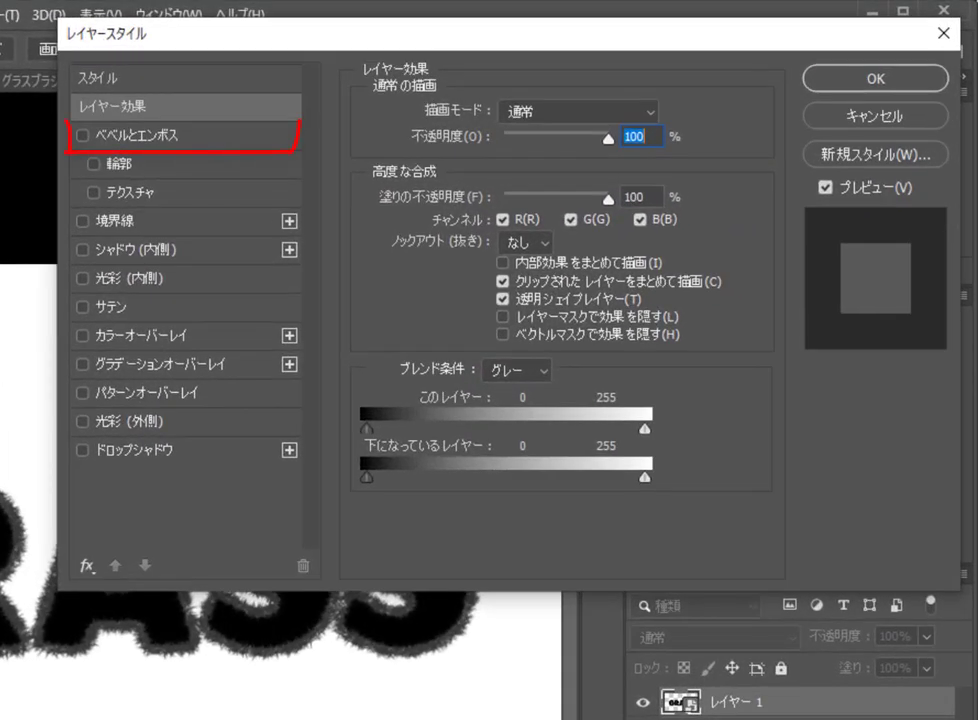
pyautogui.click(82, 134)
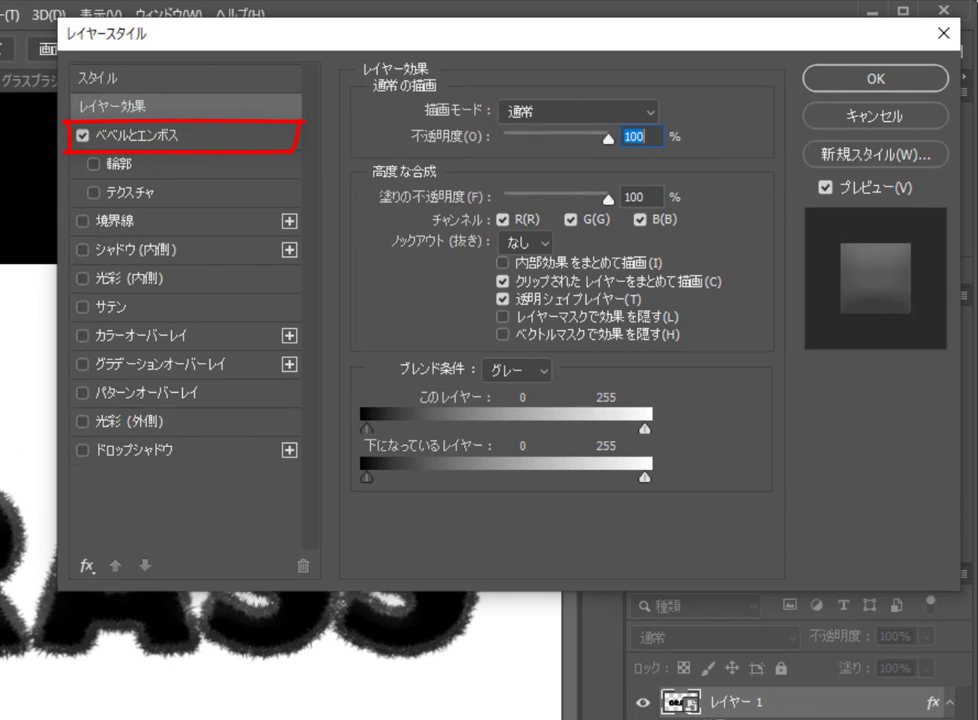
pyautogui.click(140, 134)
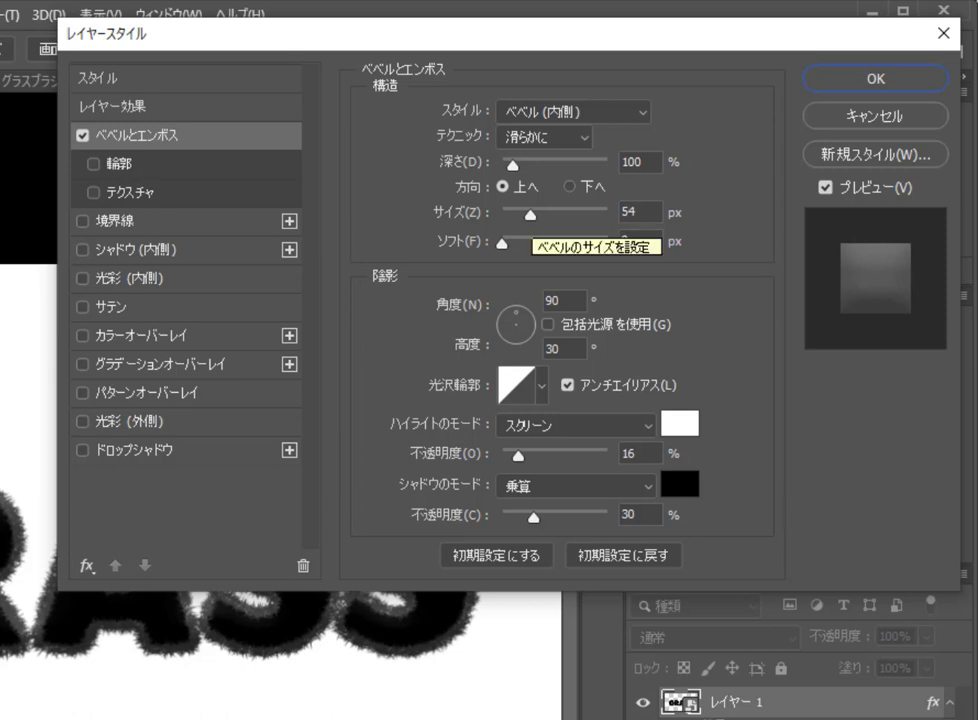
pyautogui.moveTo(530, 214); pyautogui.dragTo(521, 214)
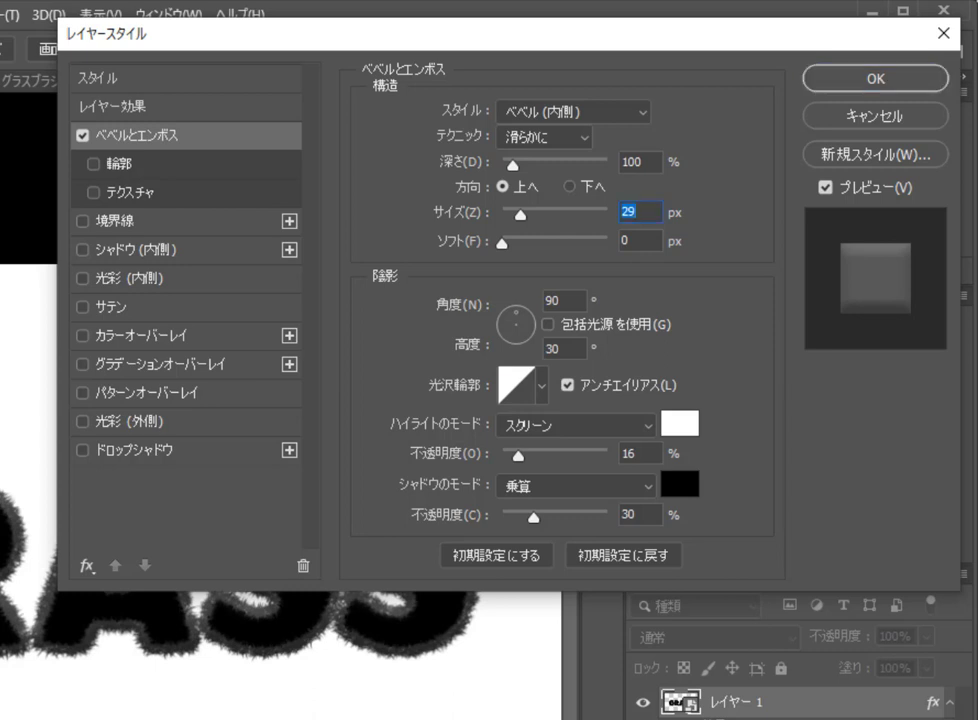
pyautogui.write('25')
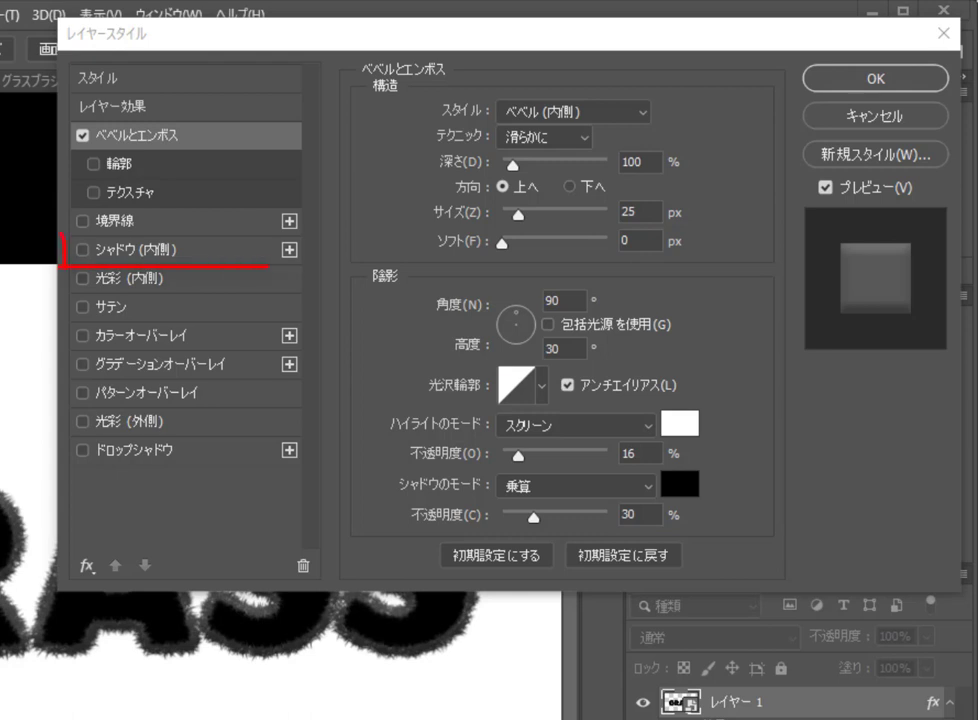
# Step: Add an Inner Shadow with 22% opacity and 15 px distance, and reduce its size slightly
pyautogui.moveTo(268, 267); pyautogui.dragTo(64, 236)
pyautogui.click(135, 249)
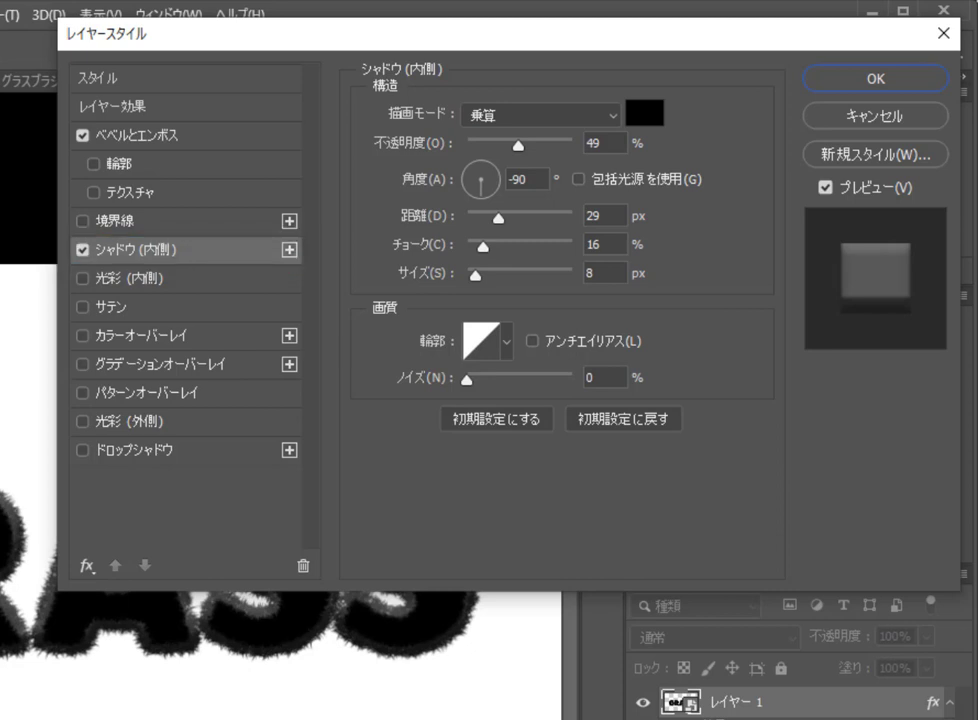
pyautogui.moveTo(518, 145); pyautogui.dragTo(489, 145)
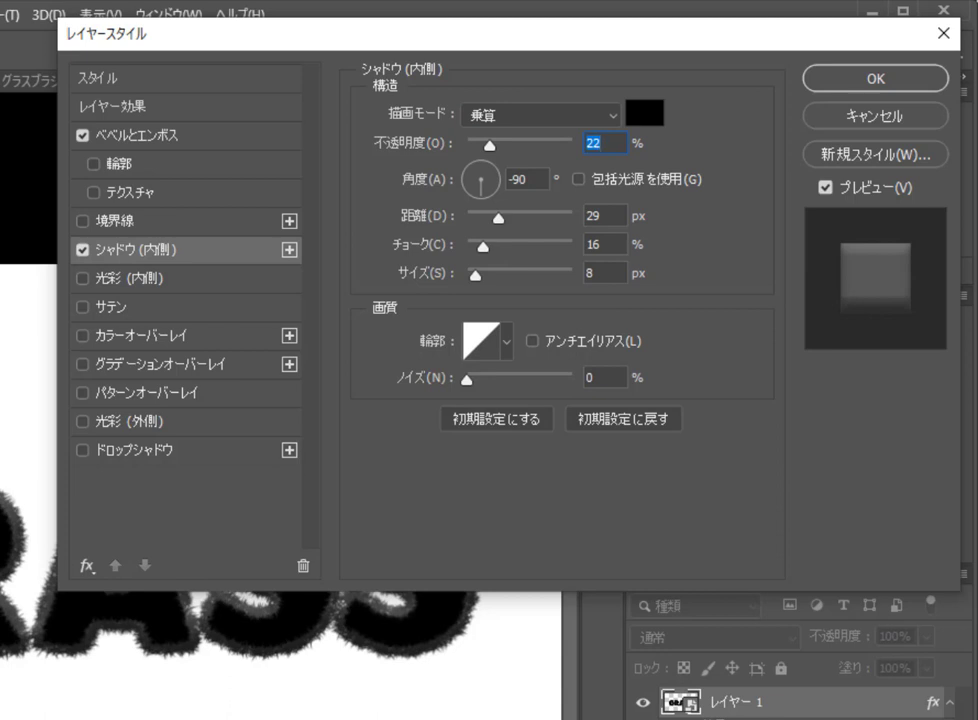
pyautogui.moveTo(497, 216)
pyautogui.mouseDown()
pyautogui.moveTo(509, 216)
pyautogui.moveTo(484, 216)
pyautogui.mouseUp()
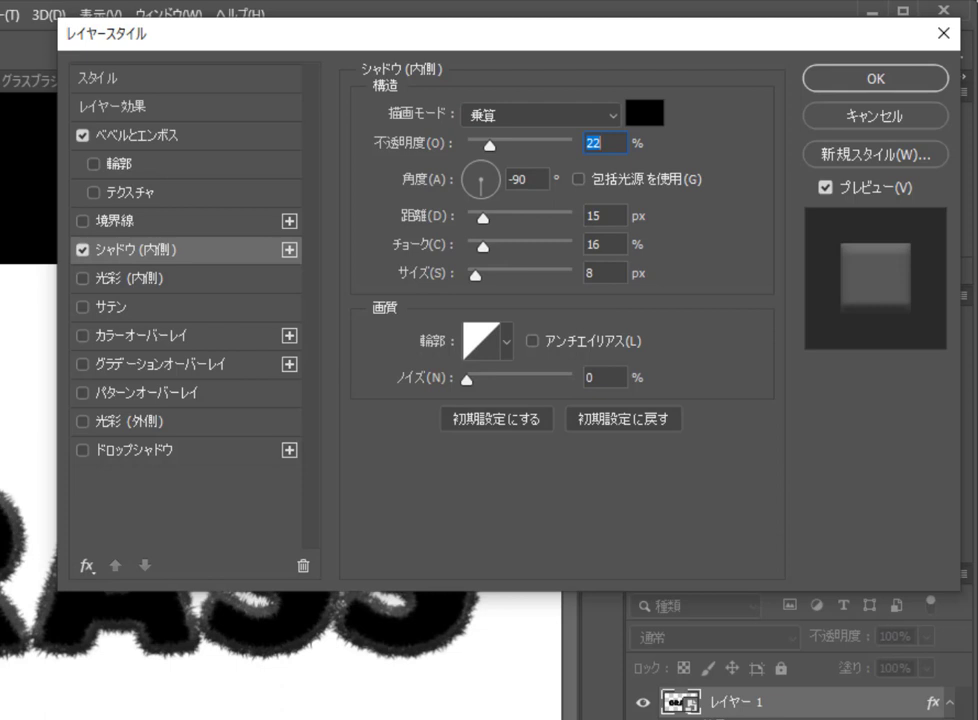
pyautogui.moveTo(484, 216); pyautogui.dragTo(484, 216)
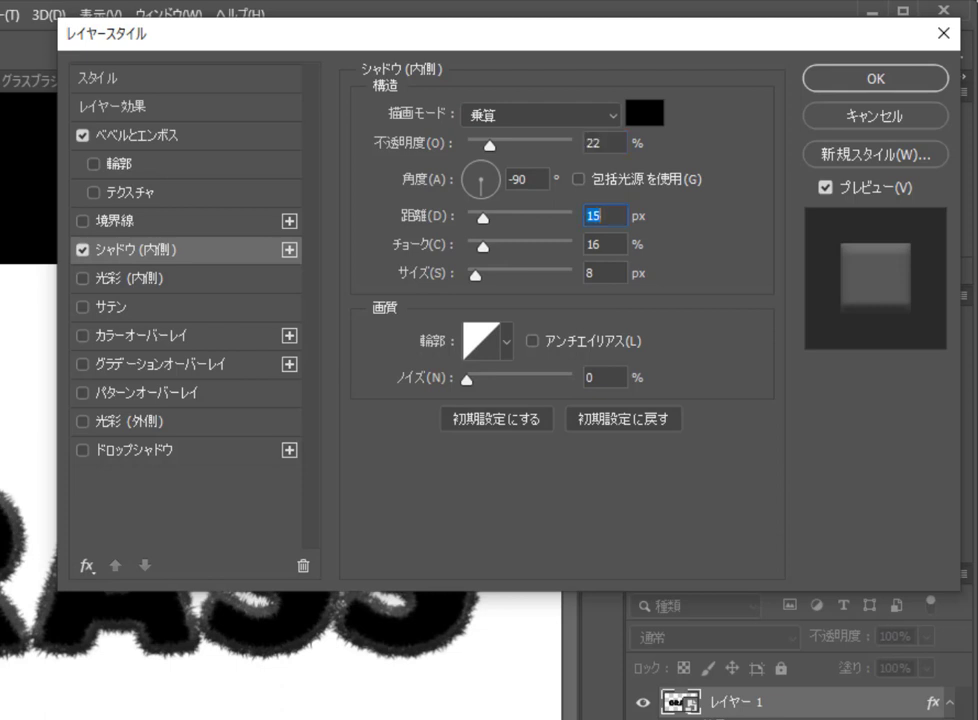
pyautogui.moveTo(476, 274); pyautogui.dragTo(471, 274)
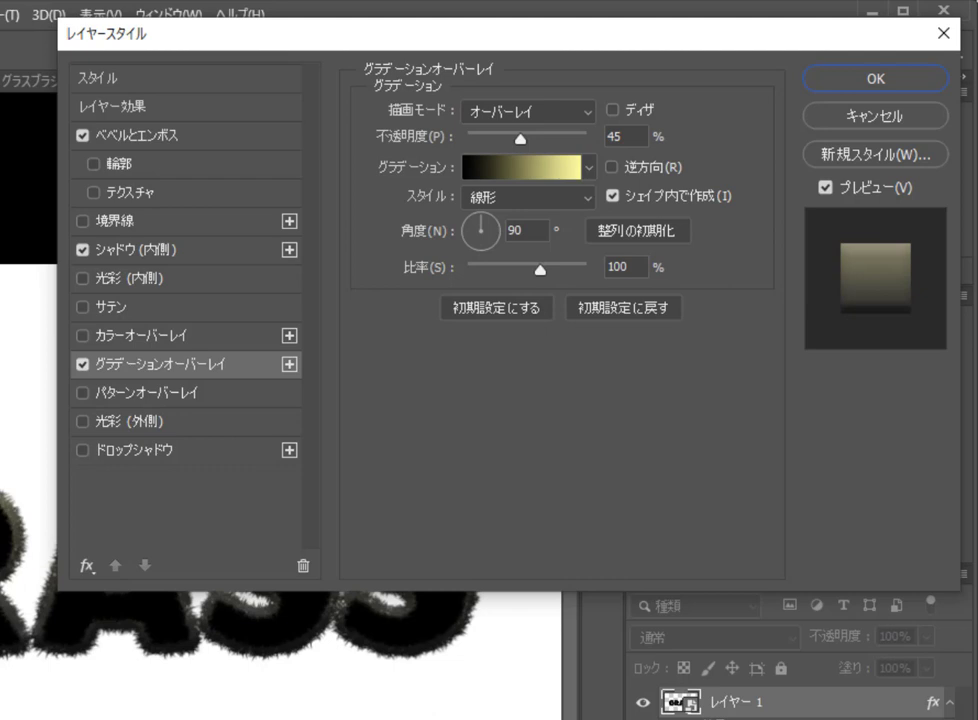
# Step: Add a Gradient Overlay to the smart object and set its scale to 89%
pyautogui.moveTo(540, 269); pyautogui.dragTo(537, 269)
pyautogui.moveTo(537, 269); pyautogui.dragTo(527, 269)
pyautogui.moveTo(527, 269); pyautogui.dragTo(530, 269)
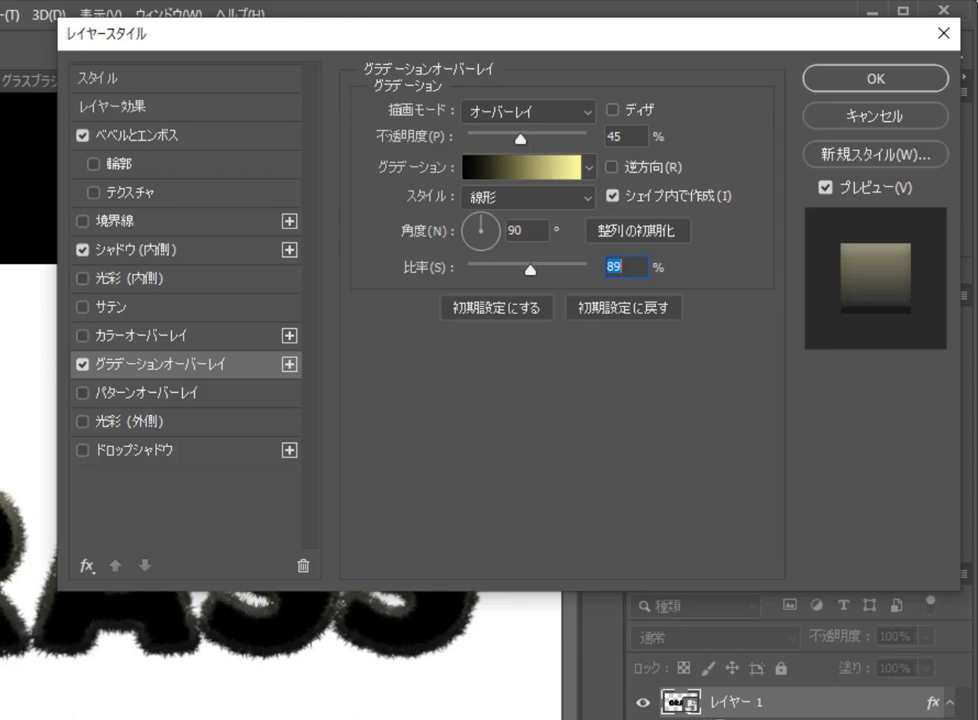
# Step: Open the overlay's gradient for editing and check the colours of its start and end colour stops
pyautogui.click(520, 167)
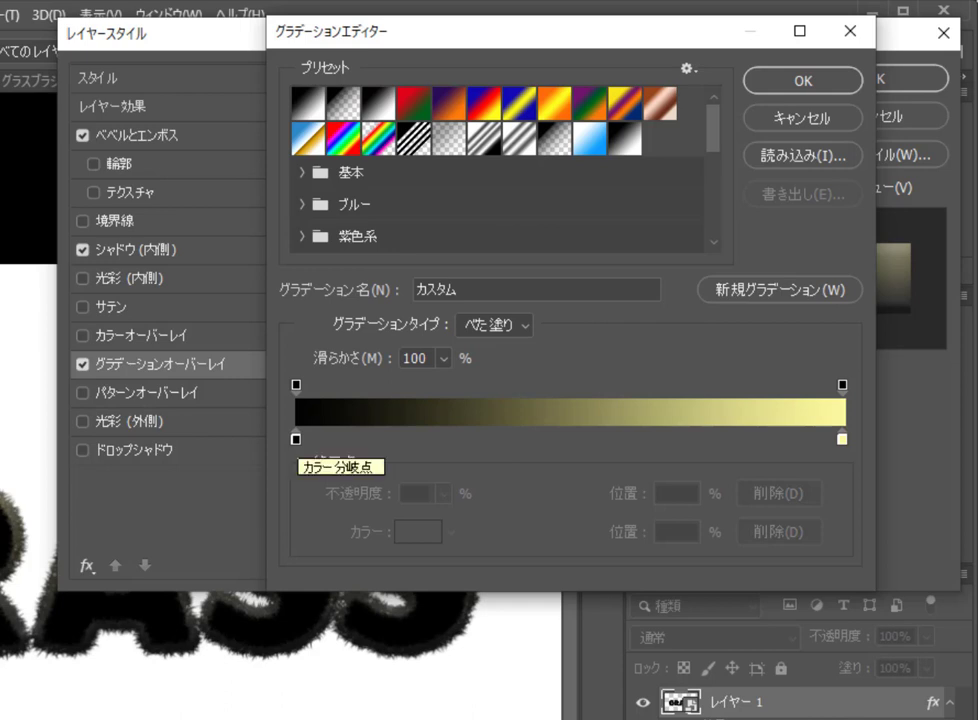
pyautogui.click(296, 439)
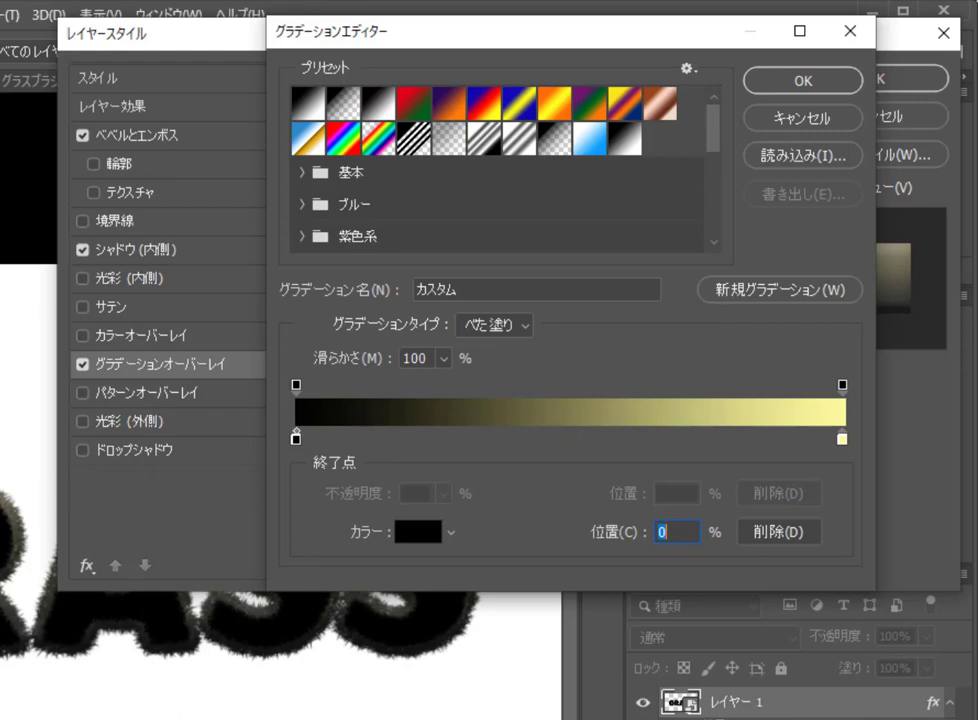
pyautogui.click(418, 531)
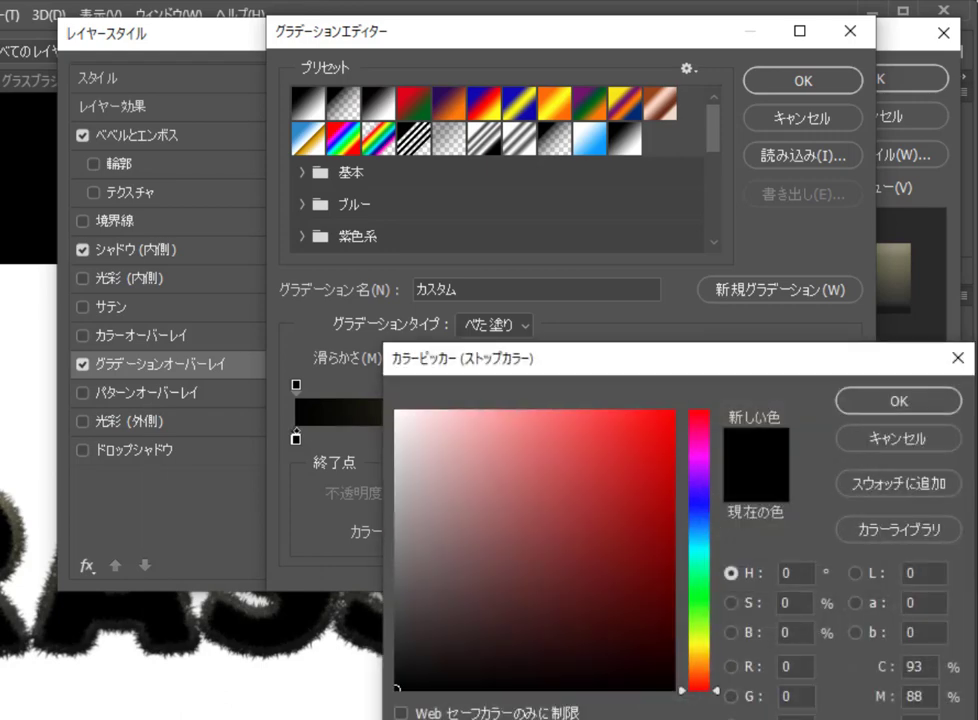
pyautogui.press('Return')
pyautogui.click(842, 438)
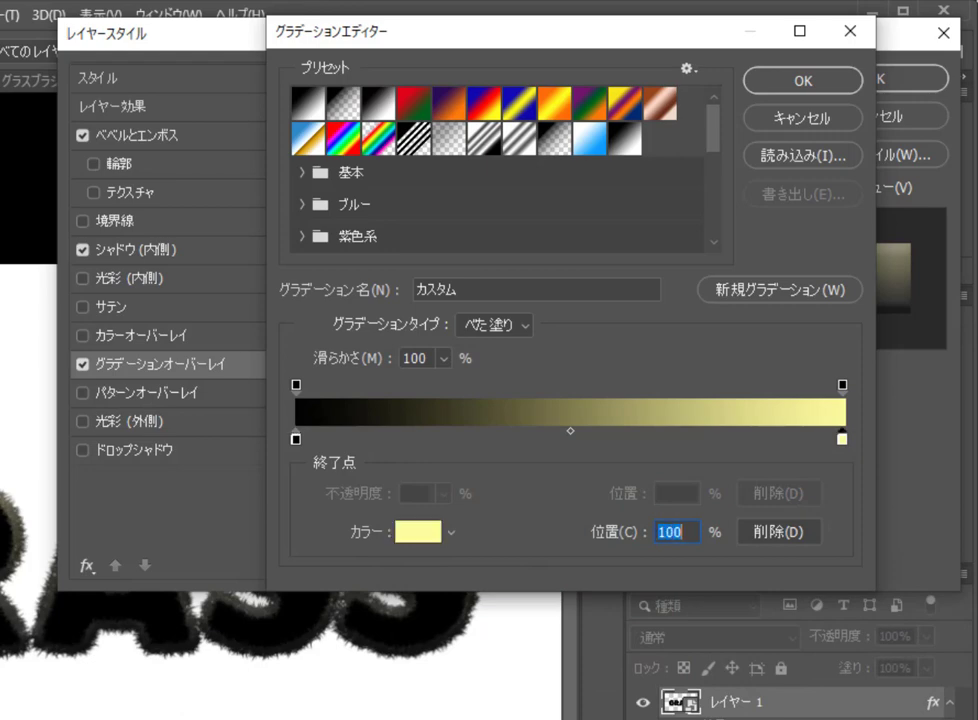
pyautogui.click(418, 531)
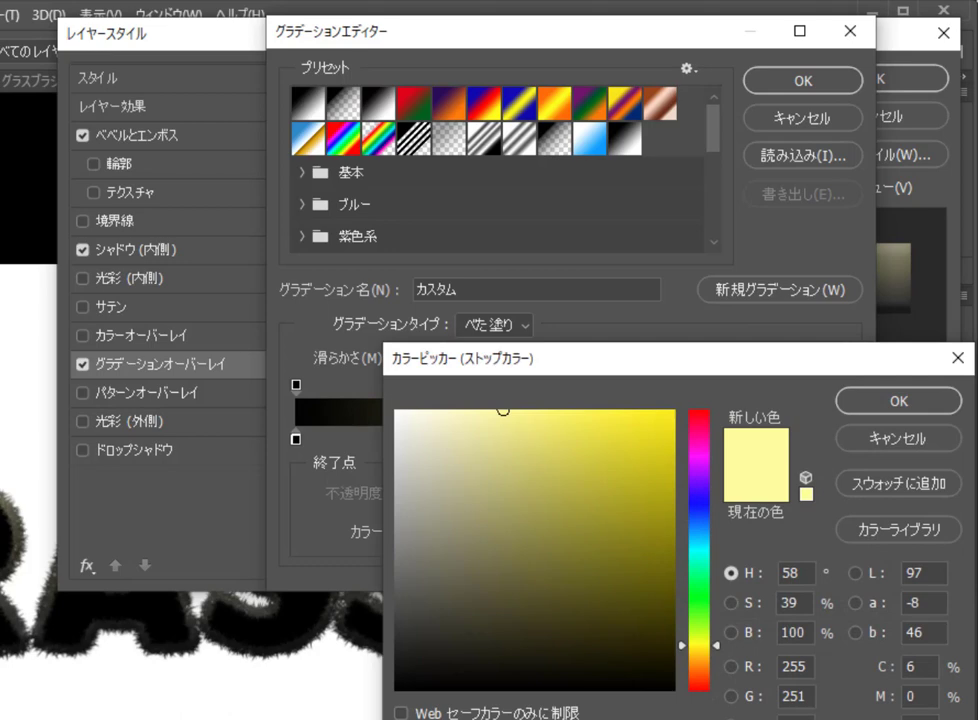
pyautogui.press('Return')
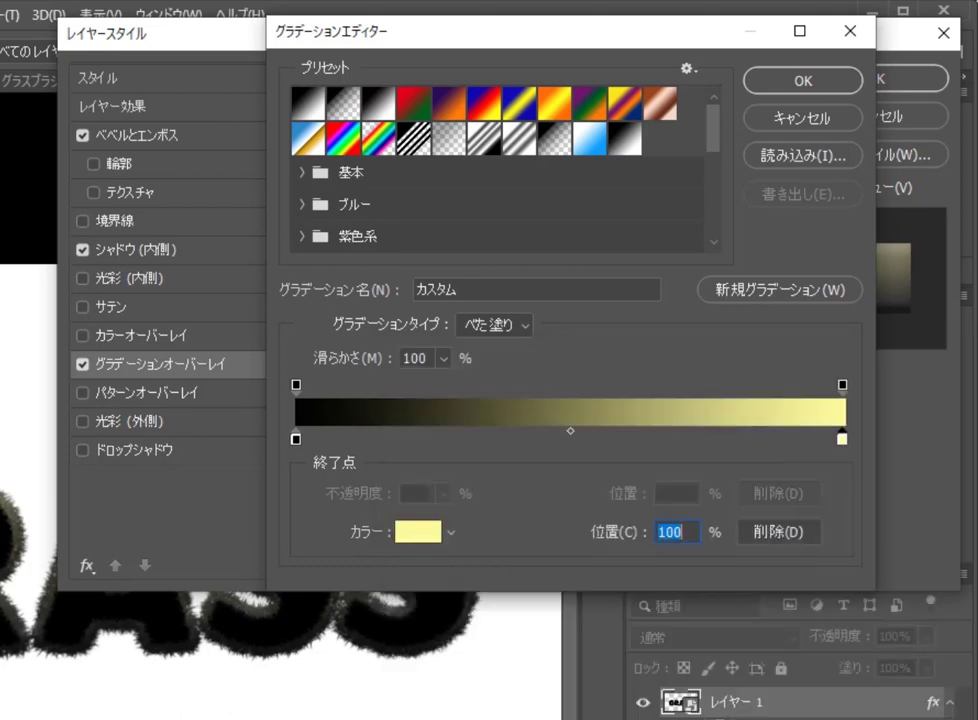
# Step: Accept the overlay's gradient and add a Pattern Overlay effect using the dark green grass pattern
pyautogui.press('Return')
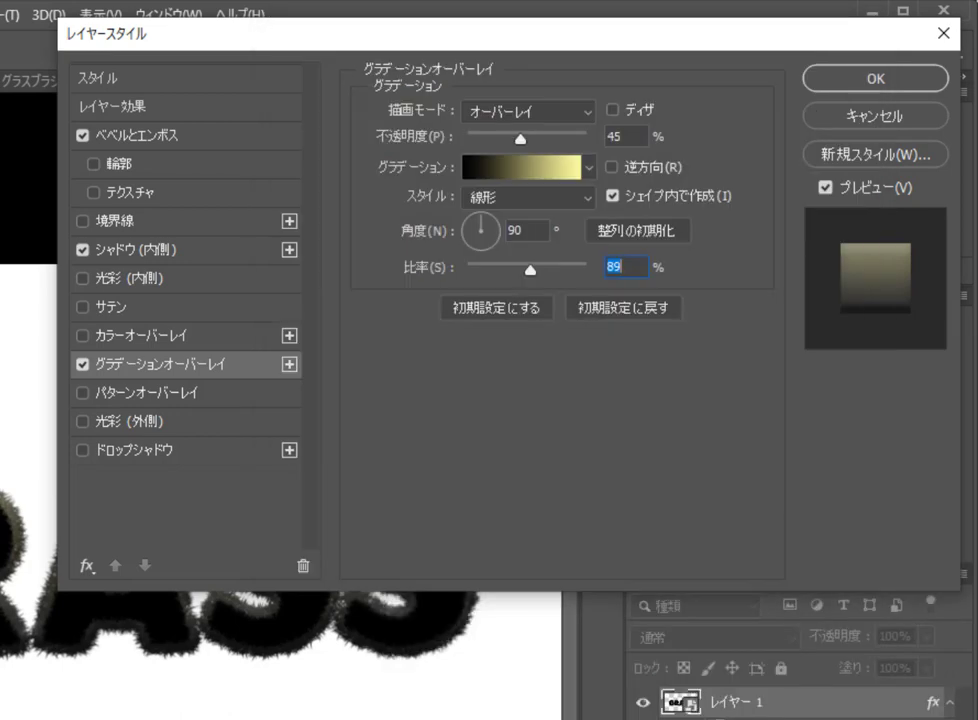
pyautogui.press('Return')
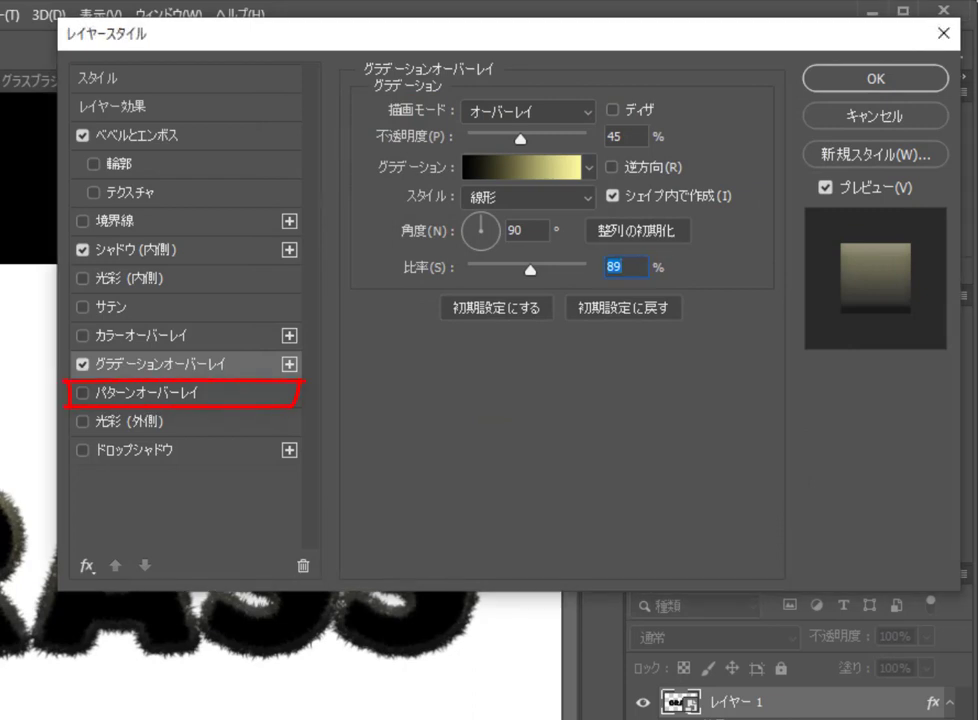
pyautogui.click(146, 393)
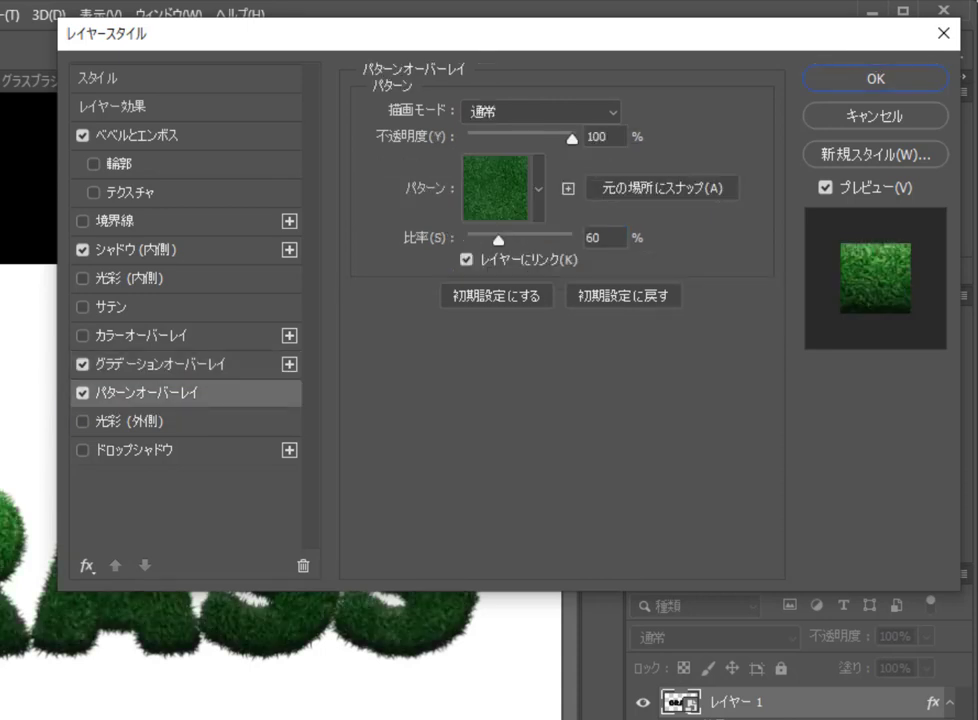
pyautogui.click(539, 187)
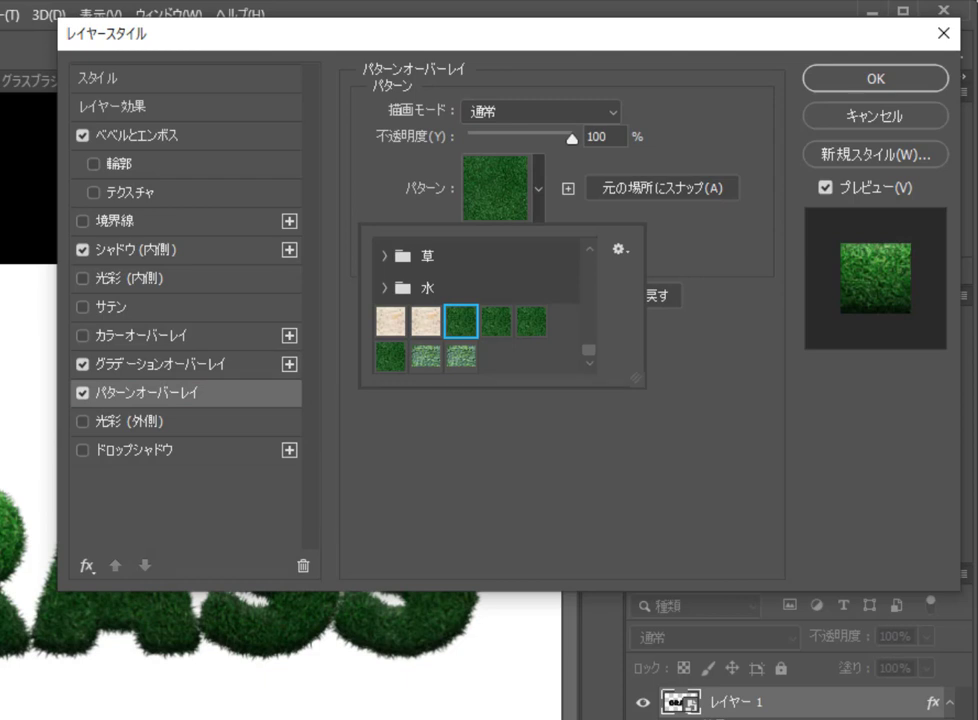
pyautogui.click(539, 187)
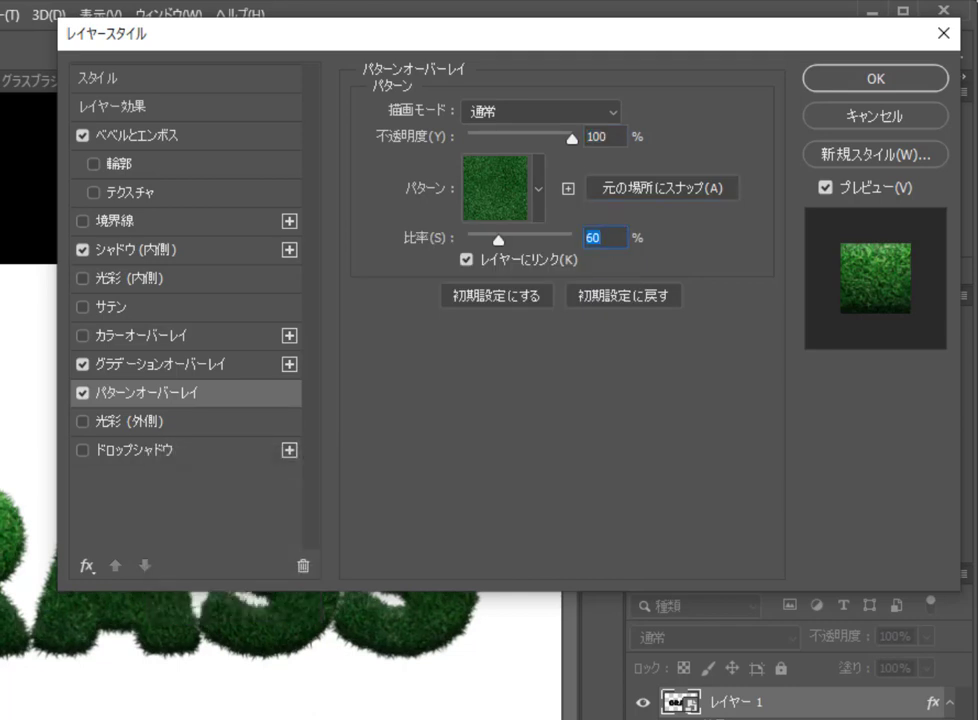
# Step: Try different scales for the grass Pattern Overlay, from 21% up to 63%, to compare the texture on the lettering
pyautogui.write('33')
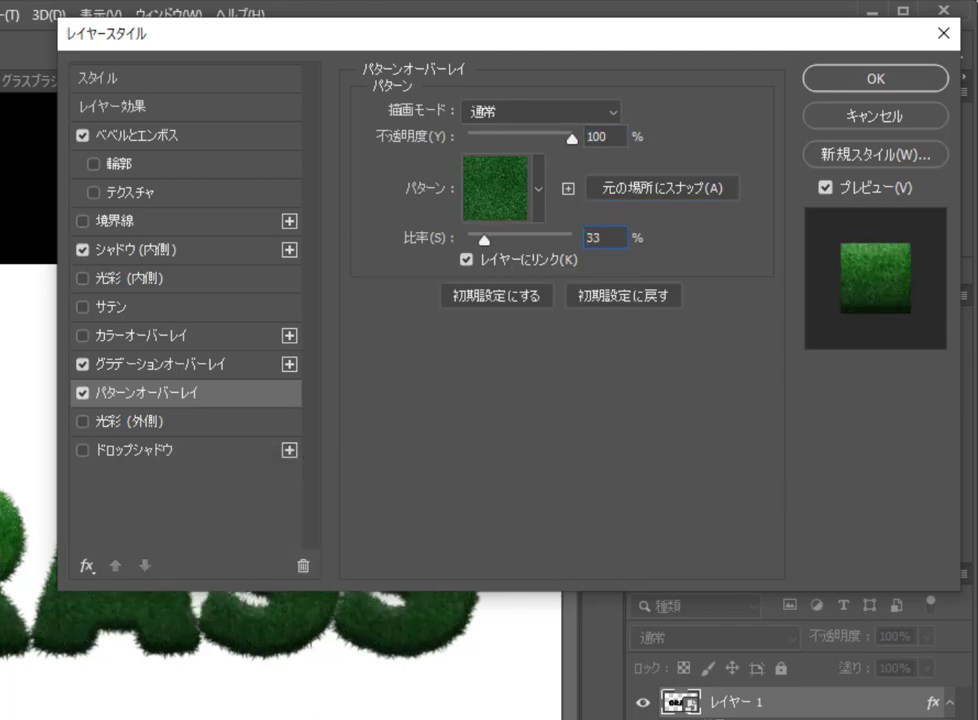
pyautogui.press('BackSpace')
pyautogui.press('BackSpace')
pyautogui.write('53')
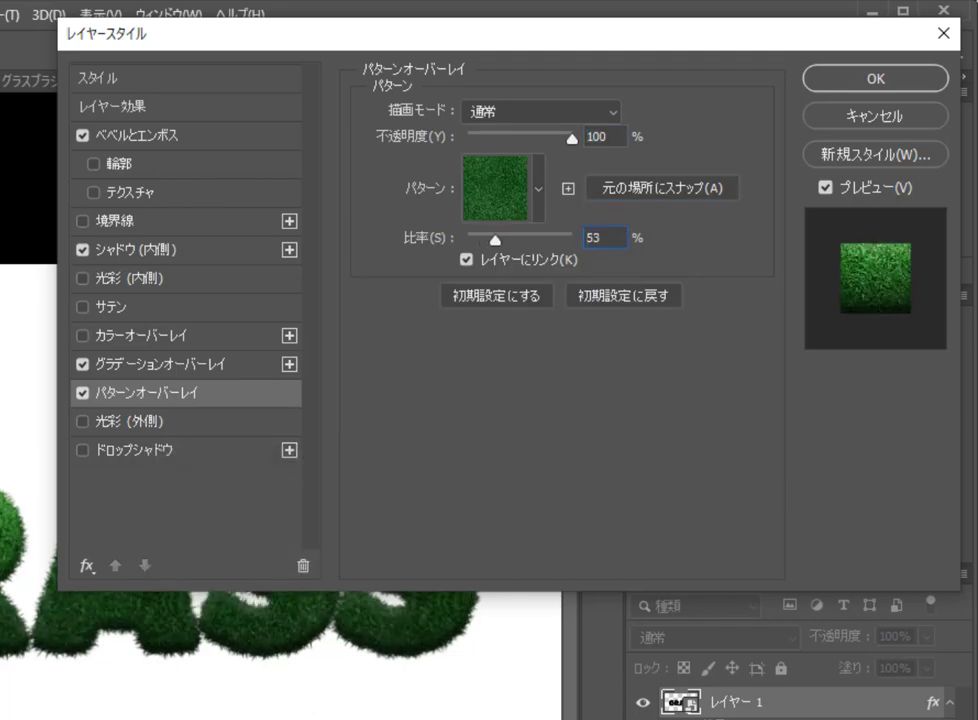
pyautogui.moveTo(495, 240)
pyautogui.mouseDown()
pyautogui.moveTo(516, 240)
pyautogui.moveTo(499, 240)
pyautogui.mouseUp()
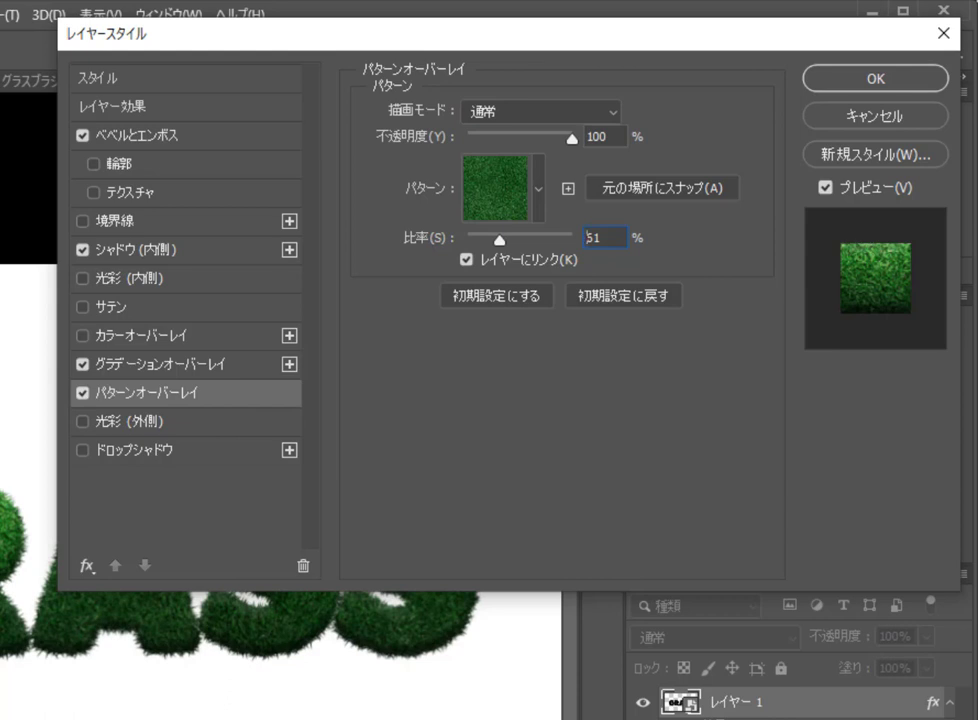
pyautogui.press('Up')
pyautogui.press('Up')
pyautogui.press('Down')
pyautogui.press('Down')
pyautogui.press('Down')
pyautogui.press('Down')
pyautogui.press('Down')
pyautogui.press('Down')
pyautogui.press('Down')
pyautogui.press('Down')
pyautogui.press('Down')
pyautogui.press('Down')
pyautogui.press('Down')
pyautogui.press('Down')
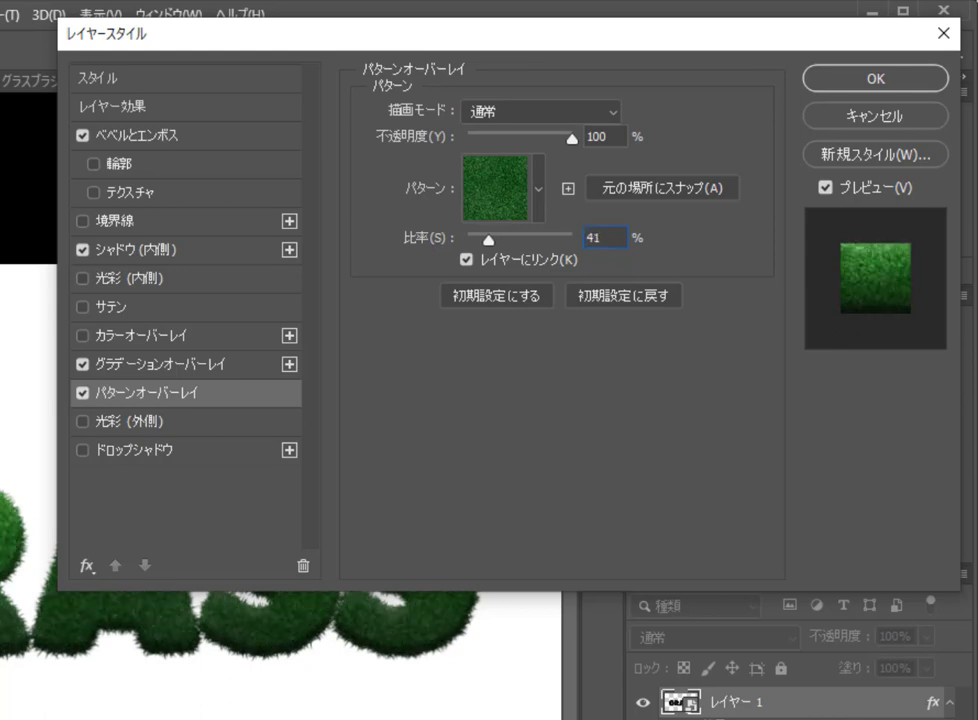
pyautogui.press('Down')
pyautogui.press('Down')
pyautogui.press('Down')
pyautogui.press('Down')
pyautogui.press('Down')
pyautogui.press('Down')
pyautogui.press('Down')
pyautogui.press('Down')
pyautogui.press('Down')
pyautogui.press('Down')
pyautogui.press('Down')
pyautogui.press('Down')
pyautogui.press('Down')
pyautogui.press('Down')
pyautogui.press('Down')
pyautogui.press('Down')
pyautogui.press('Down')
pyautogui.press('Down')
pyautogui.press('Down')
pyautogui.press('Down')
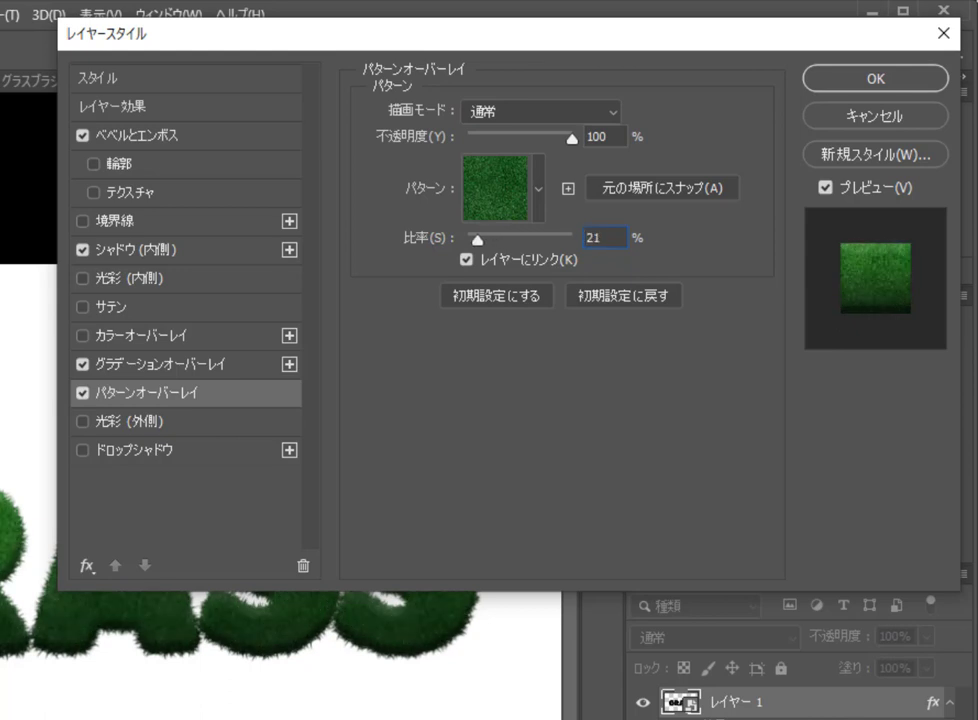
pyautogui.press('Up')
pyautogui.press('Up')
pyautogui.press('Up')
pyautogui.press('Up')
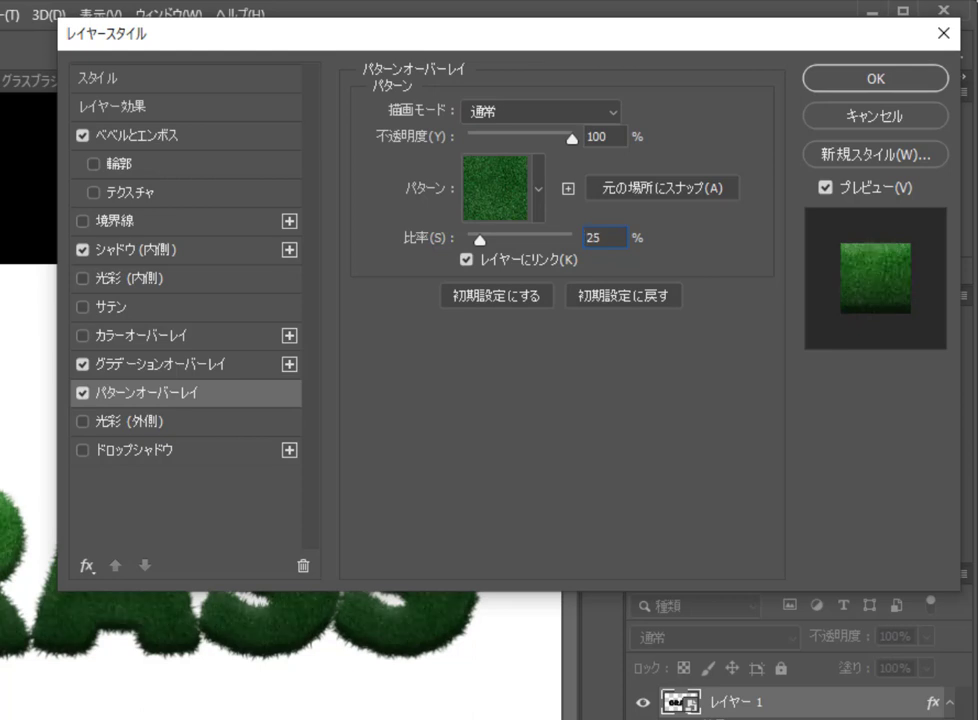
pyautogui.press('Up')
pyautogui.press('Up')
pyautogui.press('Up')
pyautogui.press('Up')
pyautogui.press('Up')
pyautogui.press('Up')
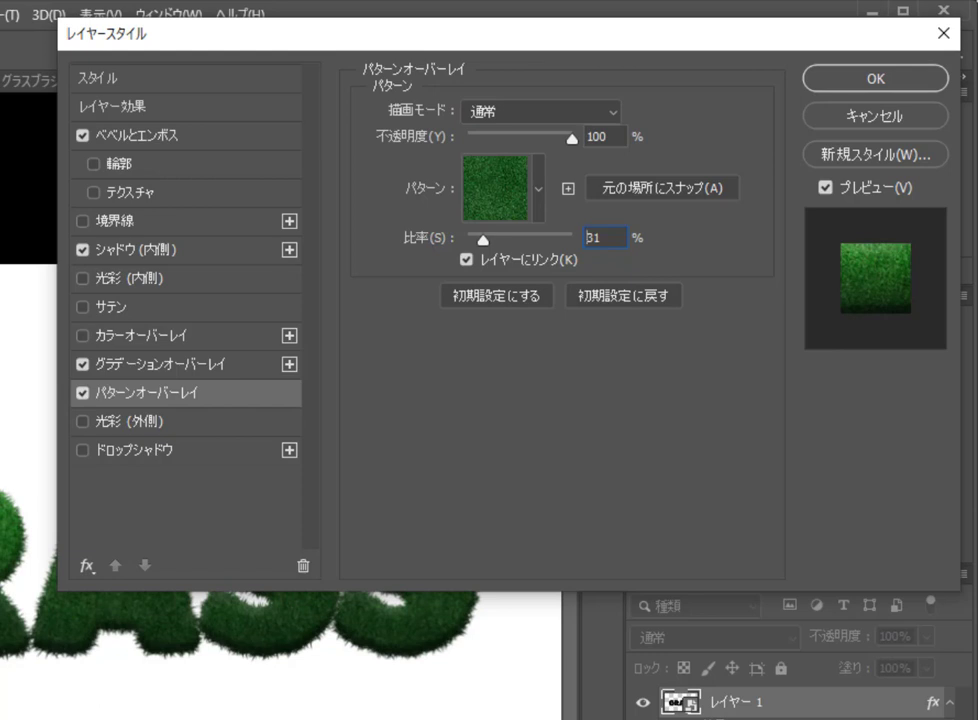
pyautogui.press('Up')
pyautogui.press('Up')
pyautogui.press('Up')
pyautogui.press('Up')
pyautogui.press('Up')
pyautogui.press('Up')
pyautogui.hotkey('shift', 'Up')
pyautogui.hotkey('shift', 'Up')
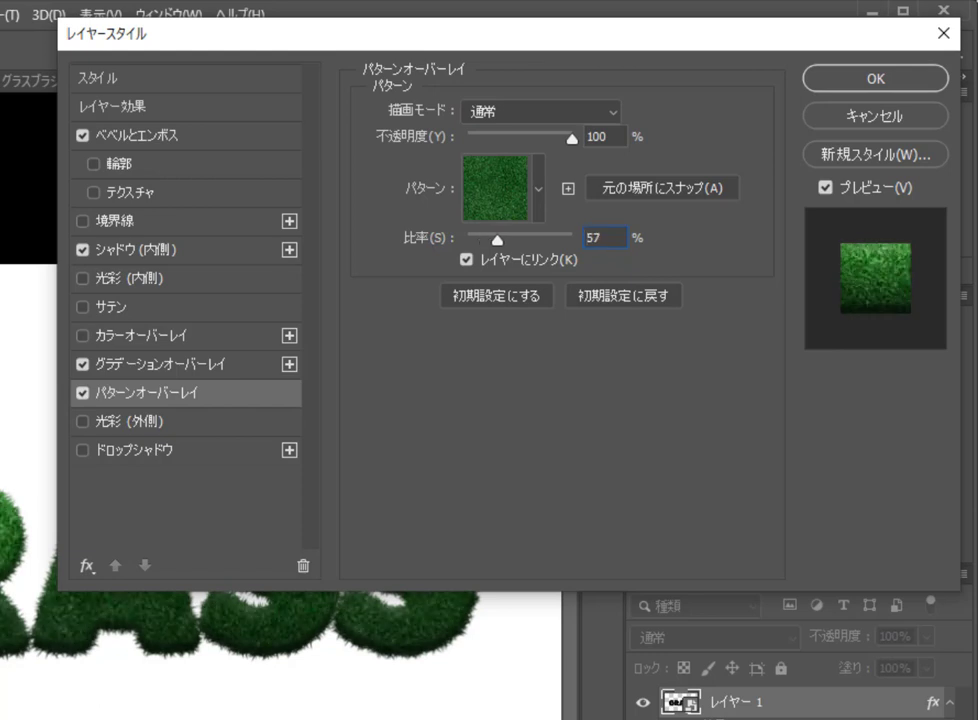
pyautogui.press('Up')
pyautogui.press('Up')
pyautogui.press('Up')
pyautogui.press('Up')
pyautogui.press('Up')
pyautogui.press('Up')
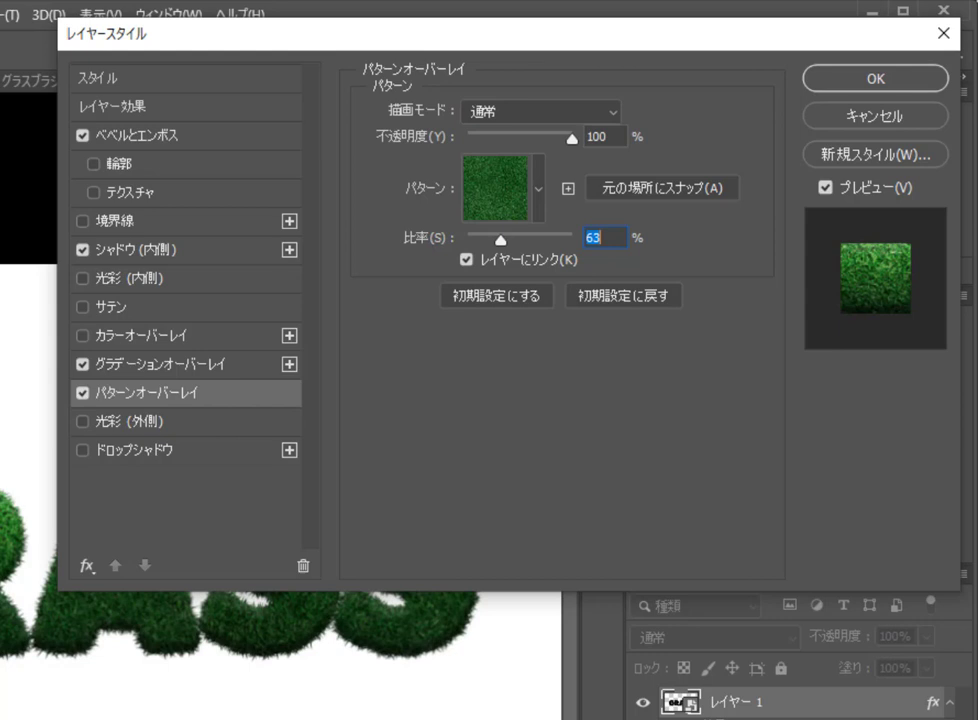
# Step: Set the Pattern Overlay's scale to 60% and add a Drop Shadow effect with an angle of 23°
pyautogui.write('60')
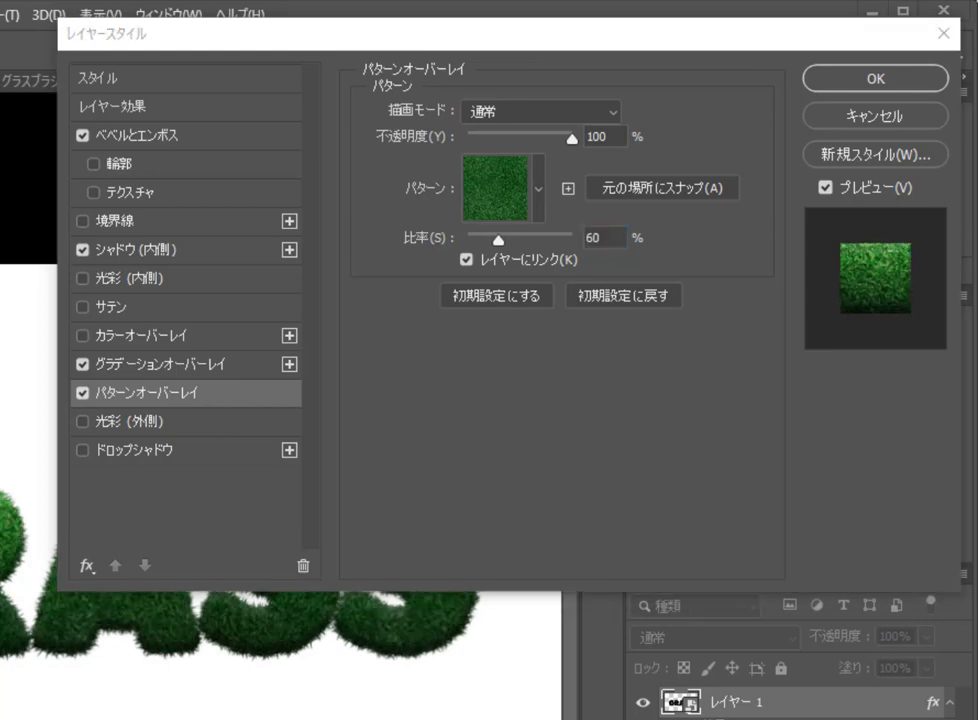
pyautogui.click(140, 450)
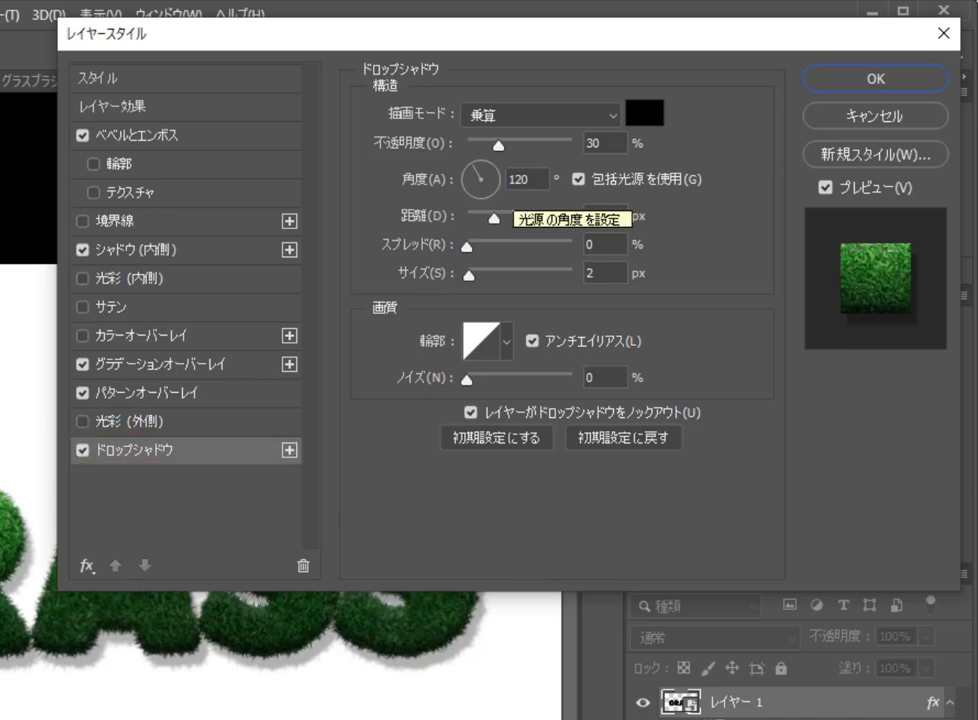
pyautogui.click(518, 179)
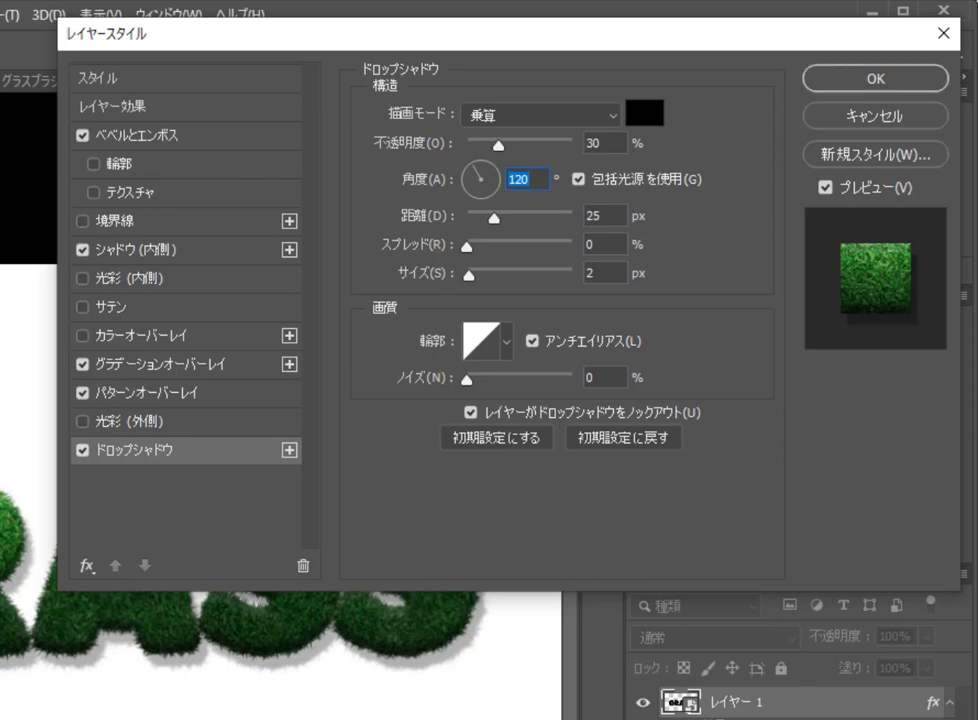
pyautogui.write('23')
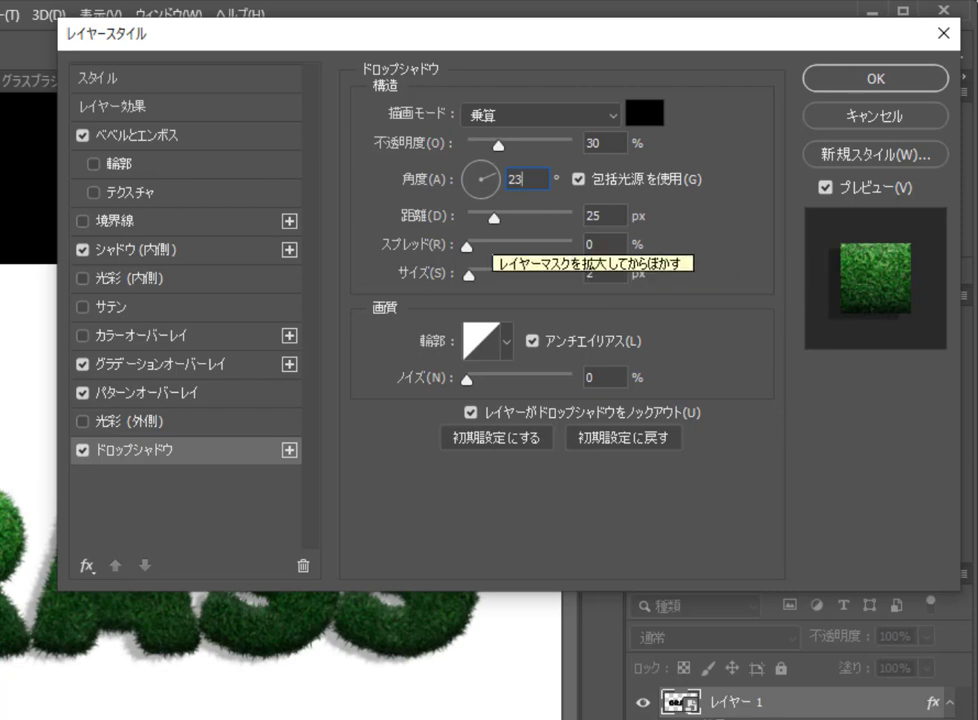
# Step: Set the drop shadow's distance to 12 px and its size to 1 px, and apply the layer style
pyautogui.moveTo(494, 218); pyautogui.dragTo(481, 216)
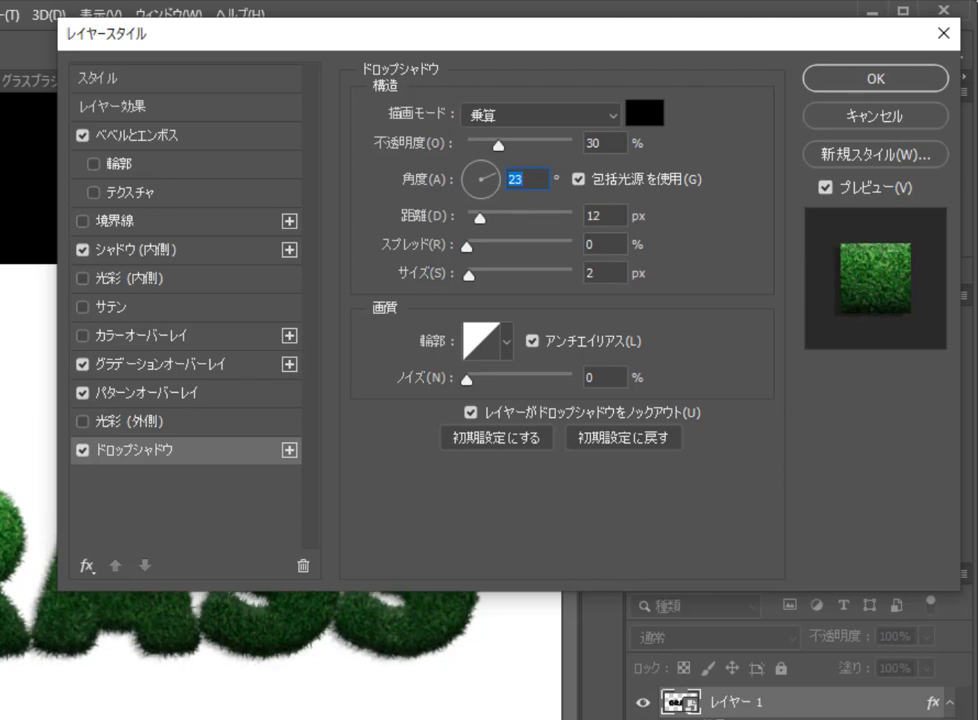
pyautogui.press('Tab')
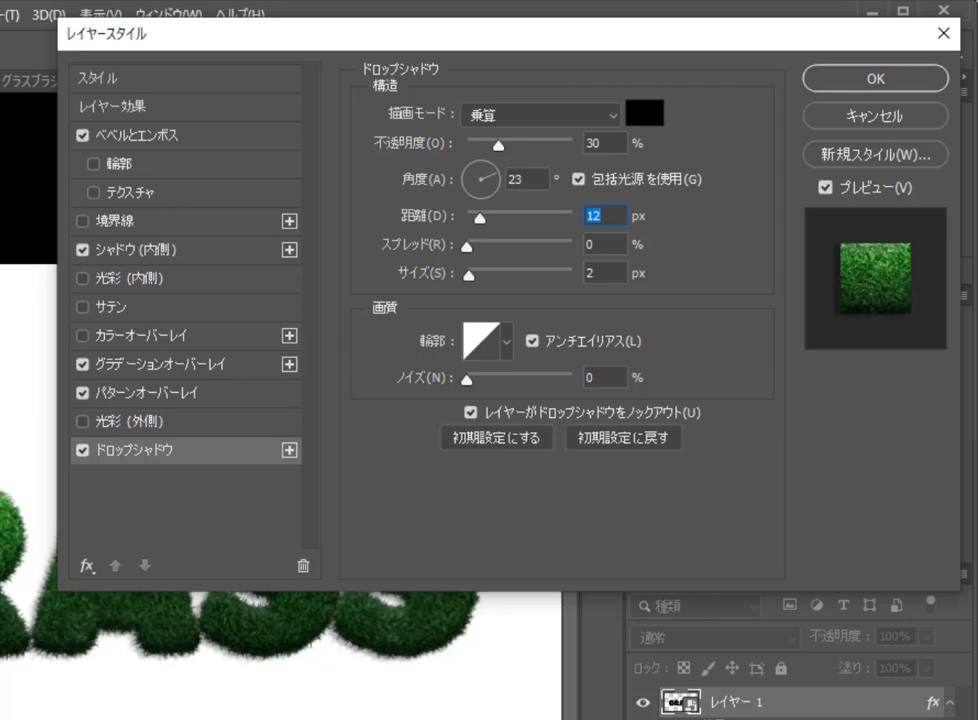
pyautogui.moveTo(469, 275); pyautogui.dragTo(467, 275)
pyautogui.click(605, 272)
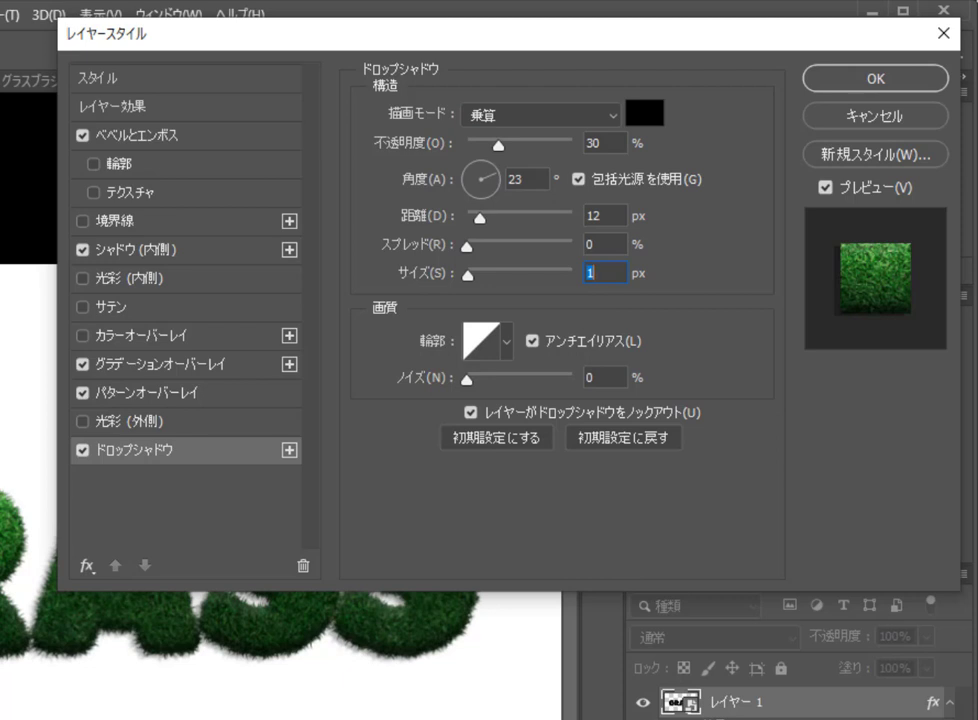
pyautogui.press('Return')
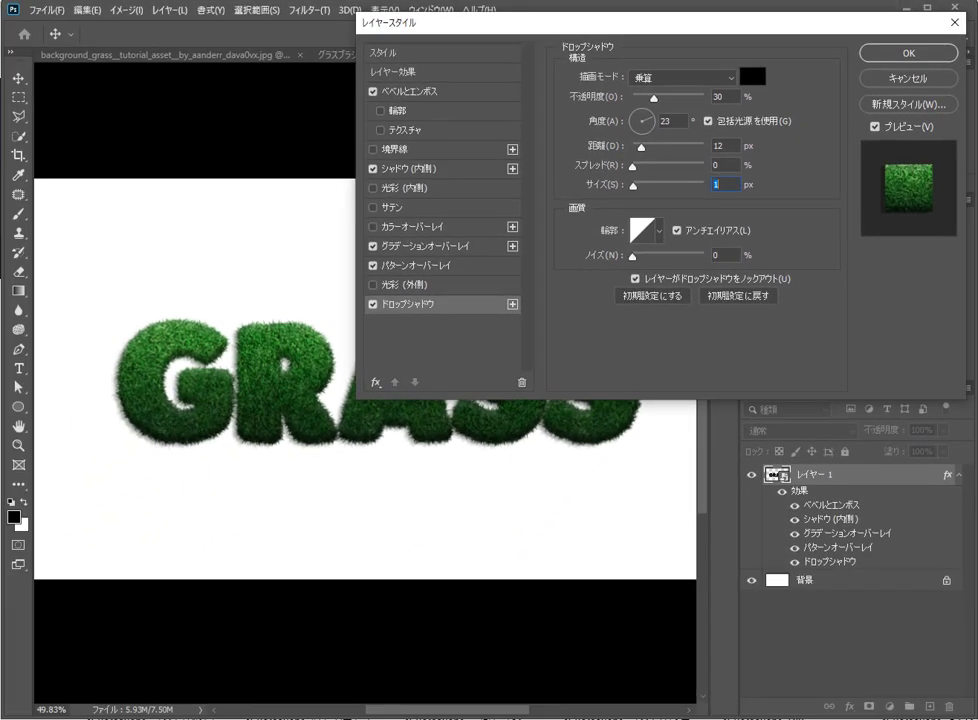
pyautogui.press('Return')
# Step: Add a new empty layer directly above the background, beneath the GRASS lettering
pyautogui.press('p')
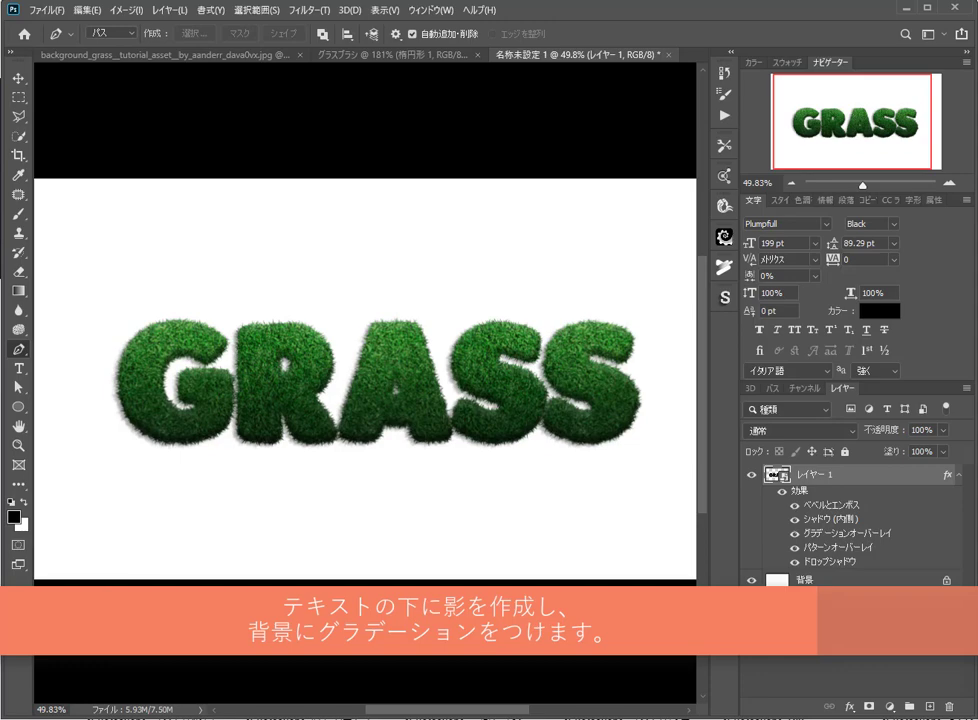
pyautogui.press('z')
pyautogui.moveTo(150, 387)
pyautogui.mouseDown()
pyautogui.moveTo(330, 387)
pyautogui.moveTo(134, 387)
pyautogui.mouseUp()
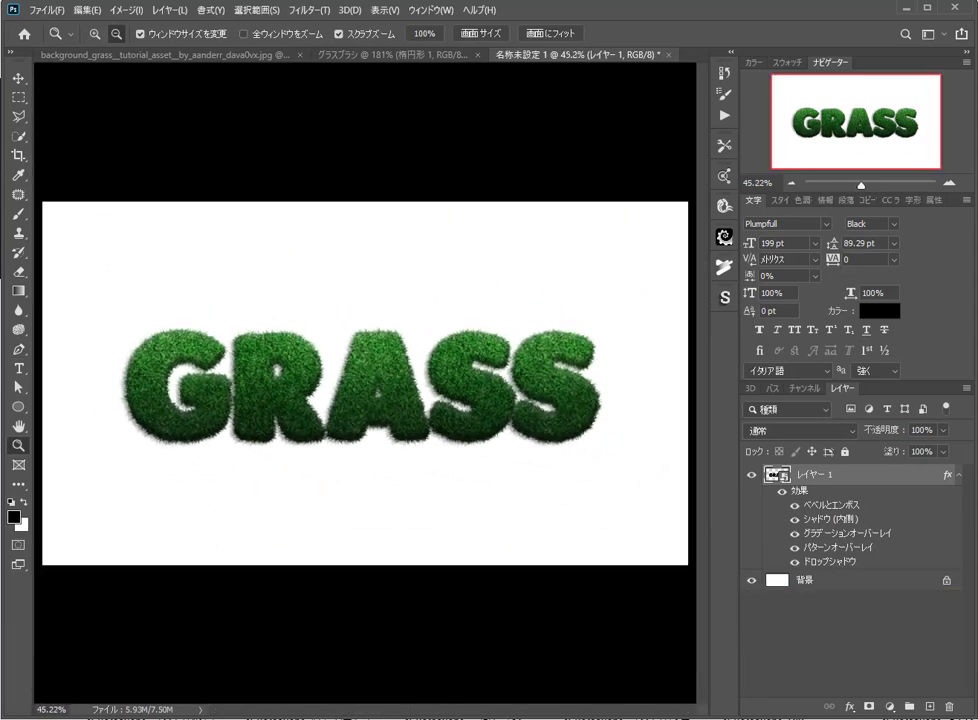
pyautogui.click(805, 579)
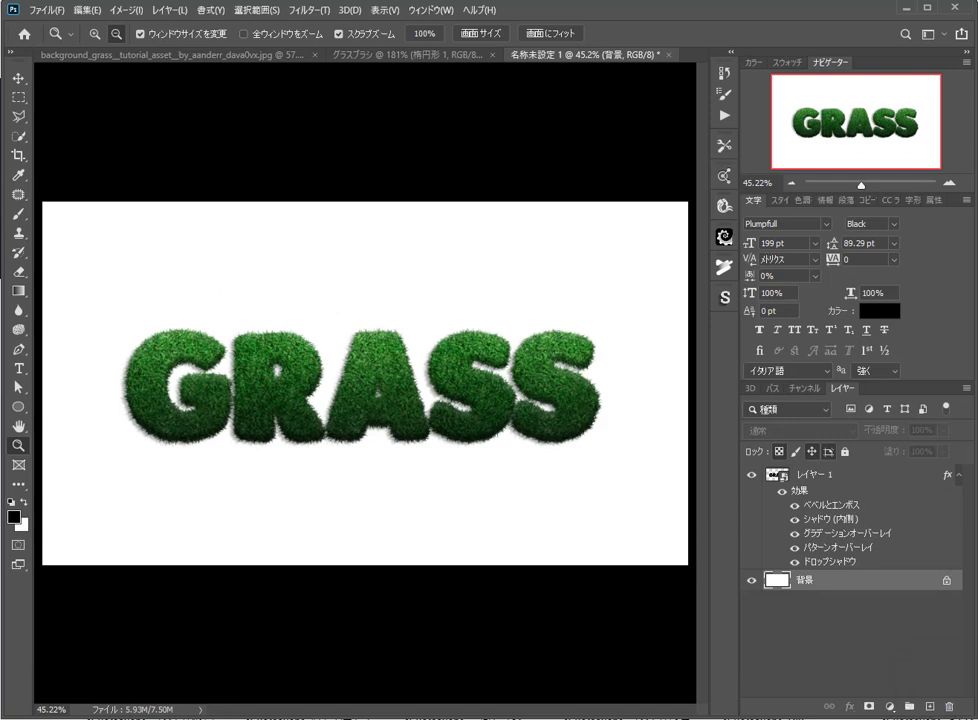
pyautogui.click(930, 706)
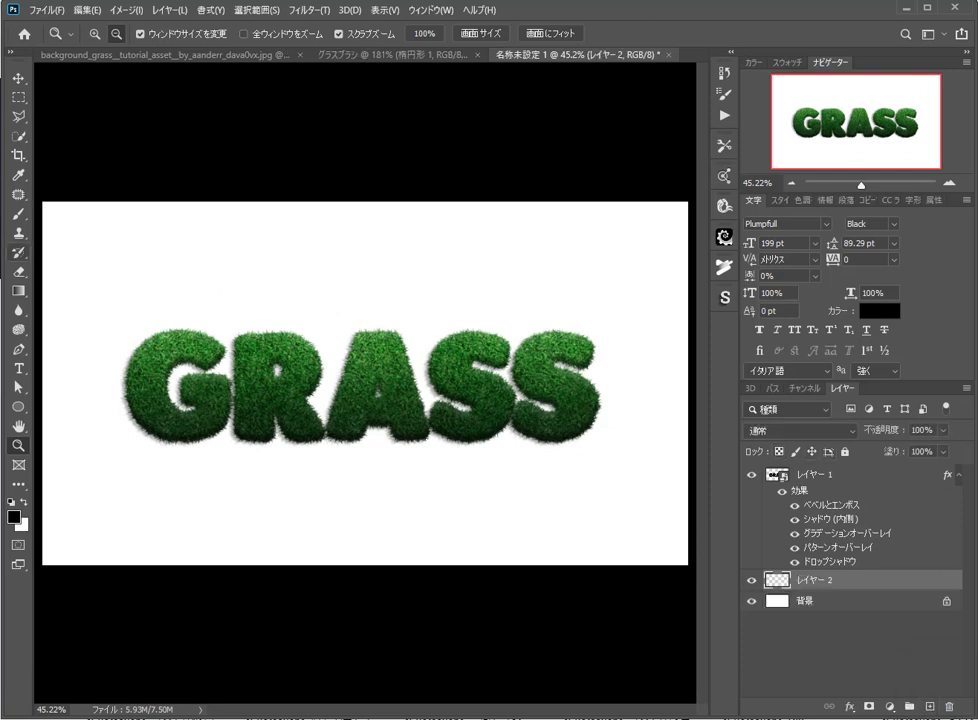
# Step: Draw a flat black ellipse about 1378 by 43 px along the base of the lettering and nudge it slightly down
pyautogui.click(18, 407)
pyautogui.hotkey('shift', 'u')
pyautogui.hotkey('shift', 'u')
pyautogui.rightClick(18, 407)
pyautogui.click(82, 436)
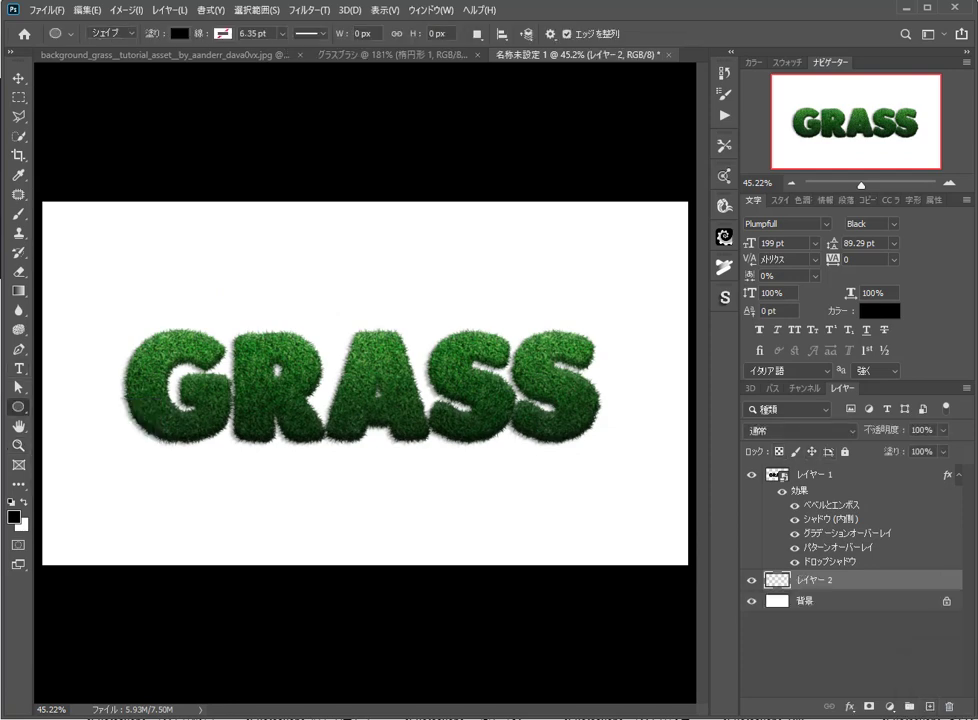
pyautogui.moveTo(132, 429); pyautogui.dragTo(598, 442)
pyautogui.click(18, 77)
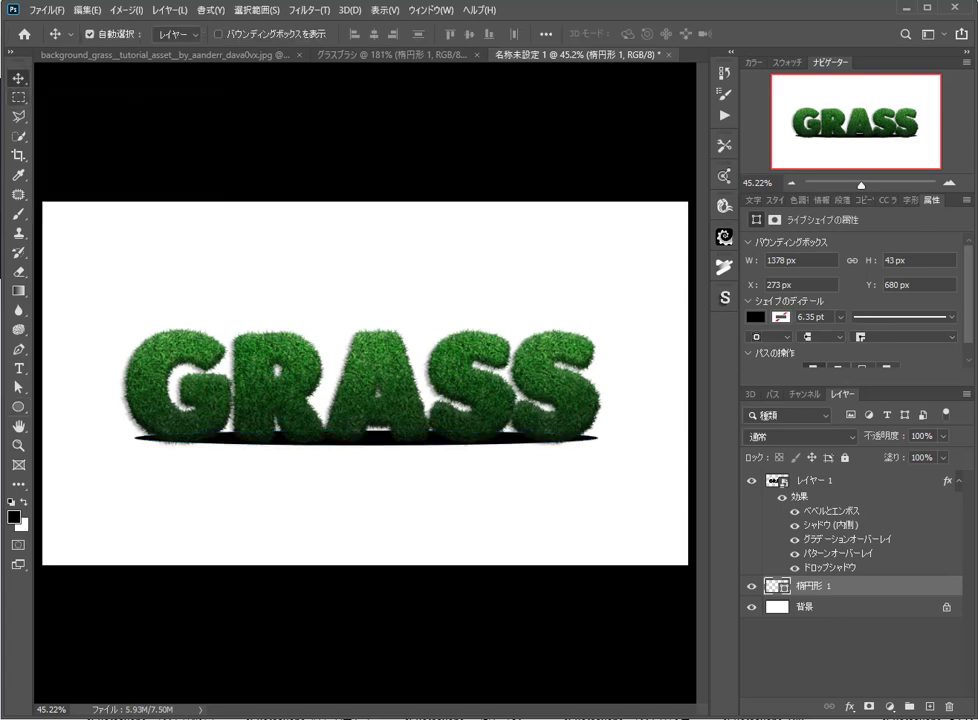
pyautogui.press('Down')
pyautogui.press('Down')
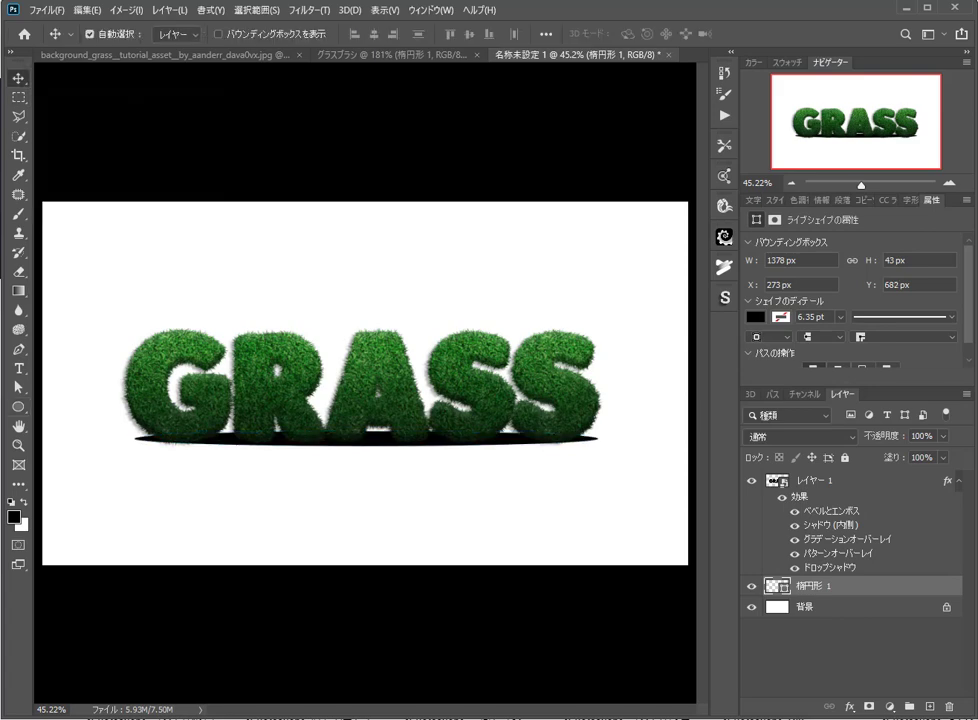
# Step: Convert the ellipse to a smart object and apply a Gaussian Blur with a radius of 11.1 pixels
pyautogui.click(310, 10)
pyautogui.moveTo(360, 249)
pyautogui.click(513, 253)
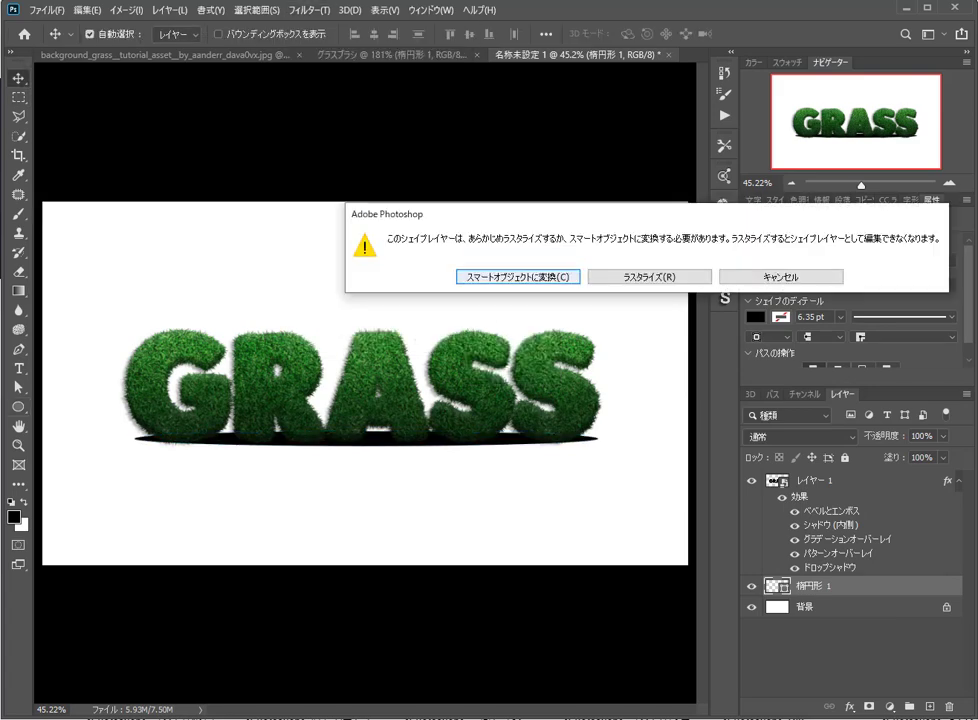
pyautogui.press('Return')
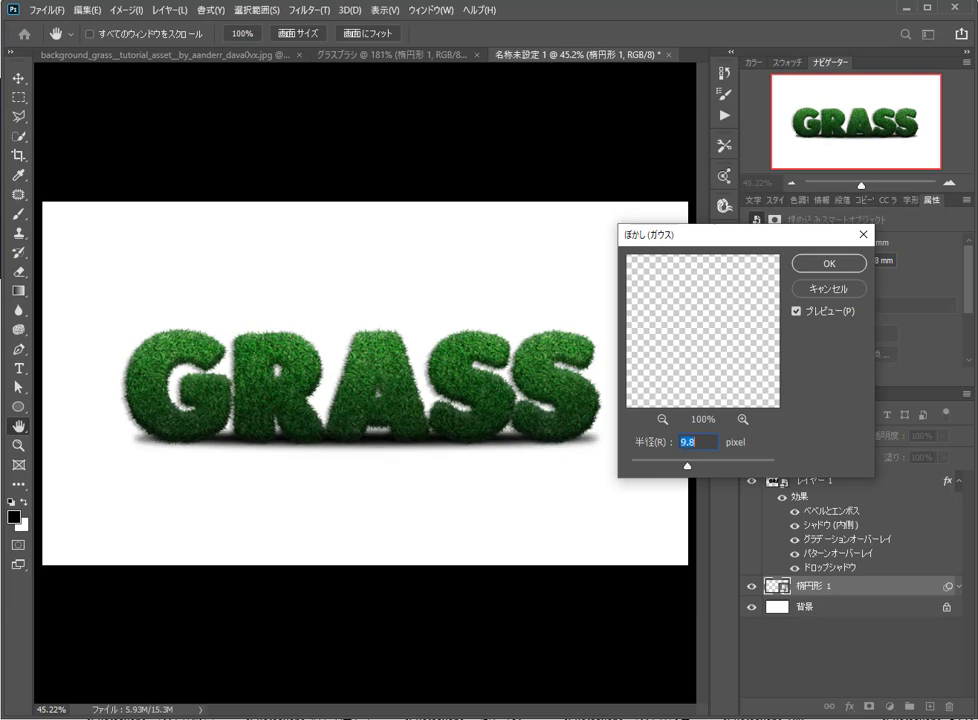
pyautogui.write('12.5')
pyautogui.write('11.1')
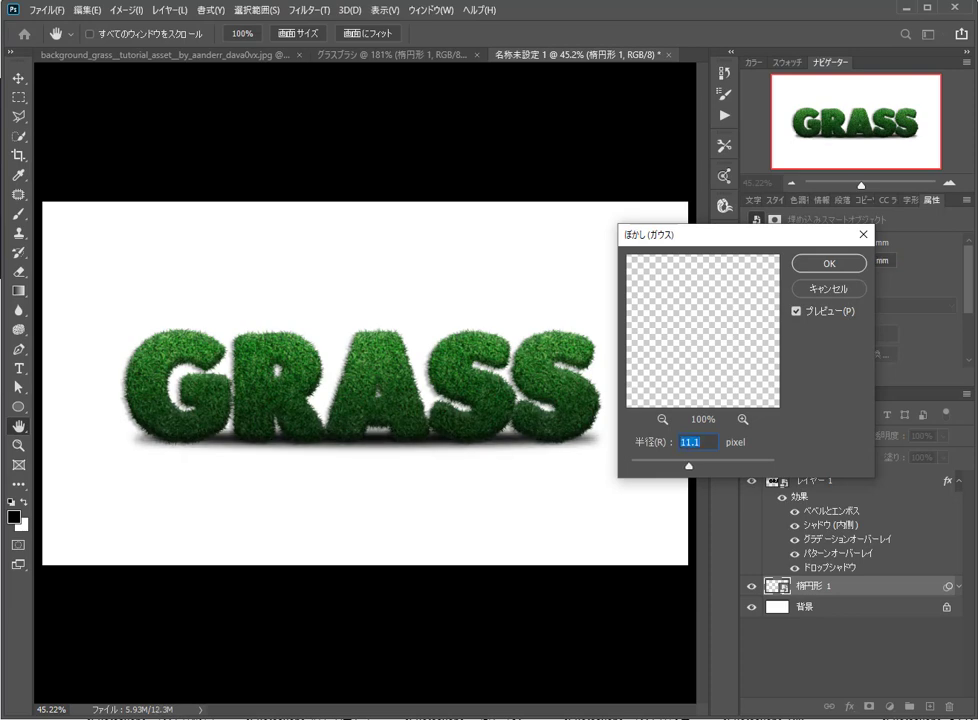
pyautogui.press('Return')
# Step: Nudge the blurred ellipse slightly down and set its layer opacity to 60%
pyautogui.write('72')
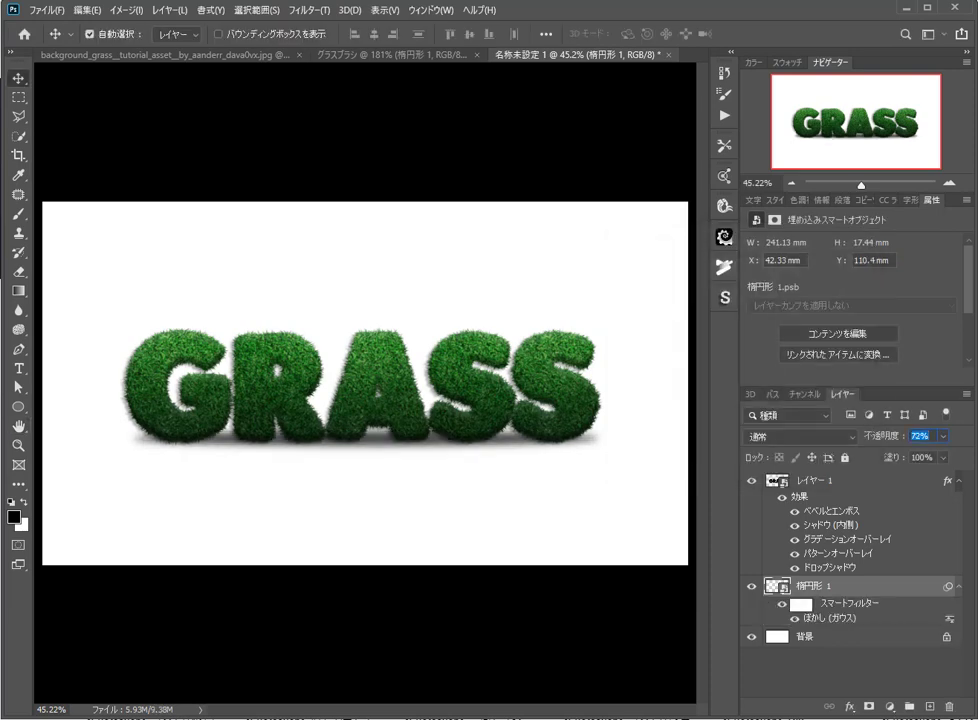
pyautogui.press('Return')
pyautogui.press('Down')
pyautogui.press('Down')
pyautogui.press('Down')
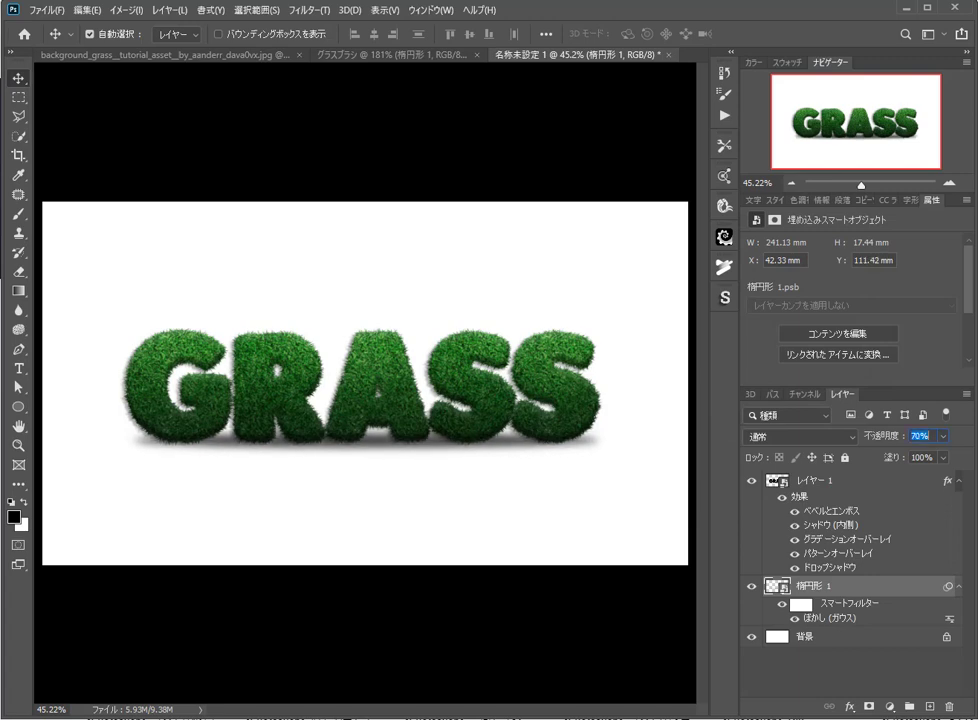
pyautogui.press('6')
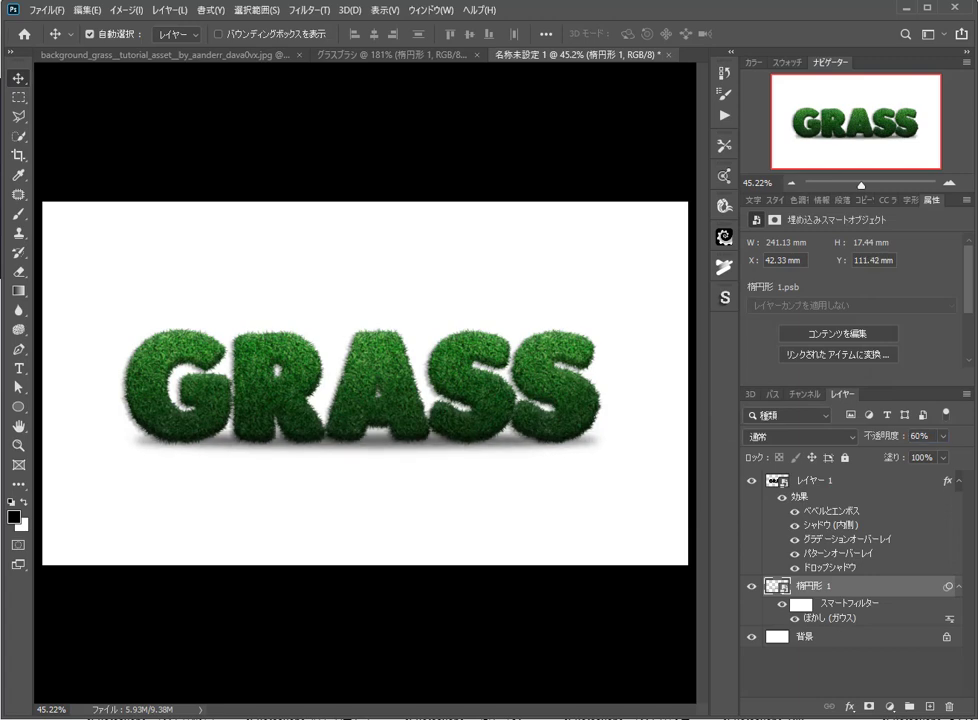
# Step: Add a new layer directly above the background and fill it with a radial gradient, white near the canvas centre fading to black outward
pyautogui.hotkey('alt', '[')
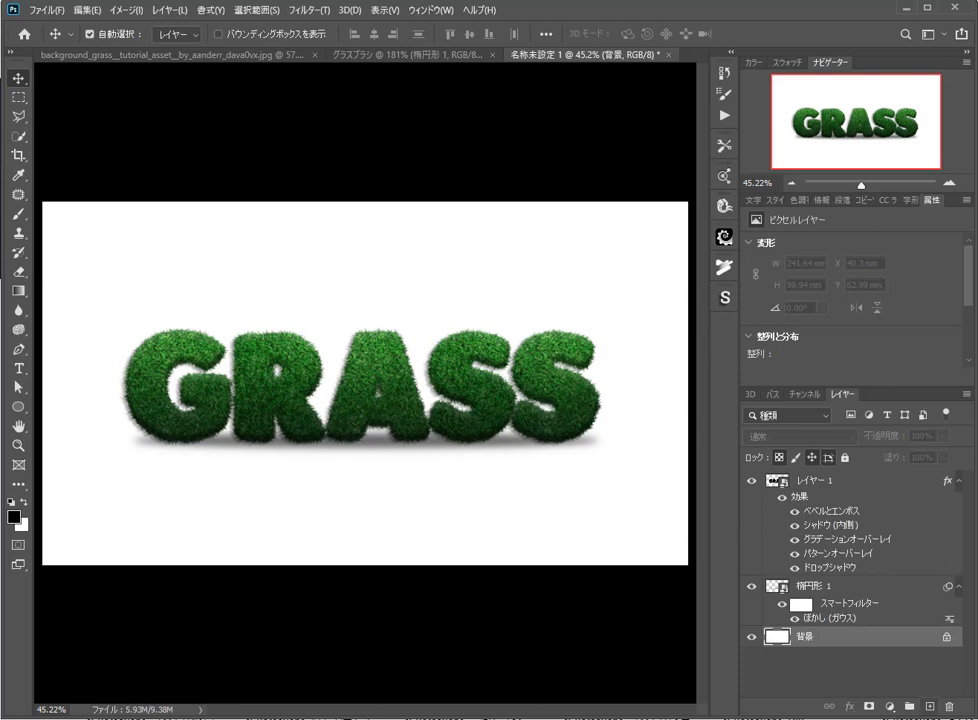
pyautogui.hotkey('ctrl', 'shift', 'alt', 'n')
pyautogui.press('g')
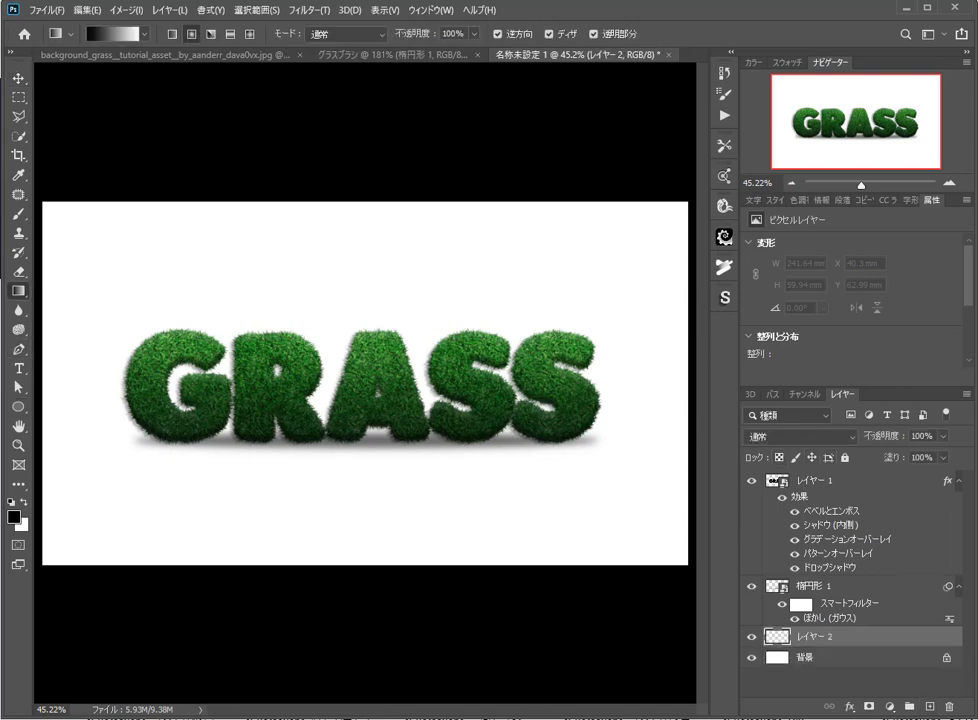
pyautogui.moveTo(360, 360); pyautogui.dragTo(360, 180)
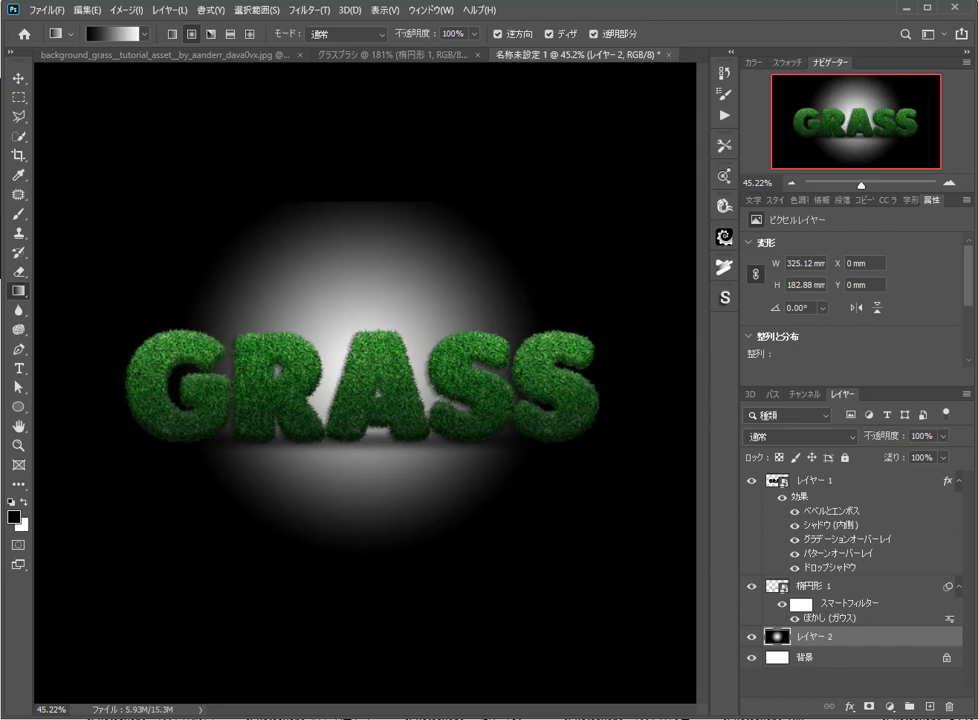
# Step: Set the gradient layer's blend mode to Normal and reduce its opacity to 12%
pyautogui.click(920, 436)
pyautogui.write('75')
pyautogui.click(802, 437)
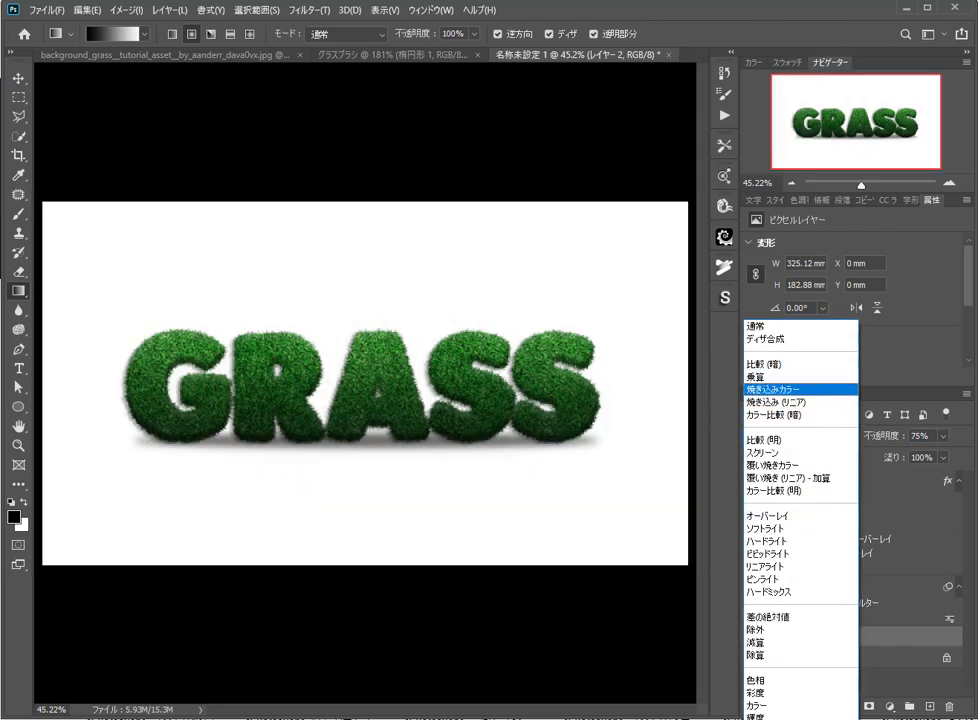
pyautogui.click(752, 326)
pyautogui.moveTo(880, 436); pyautogui.dragTo(823, 436)
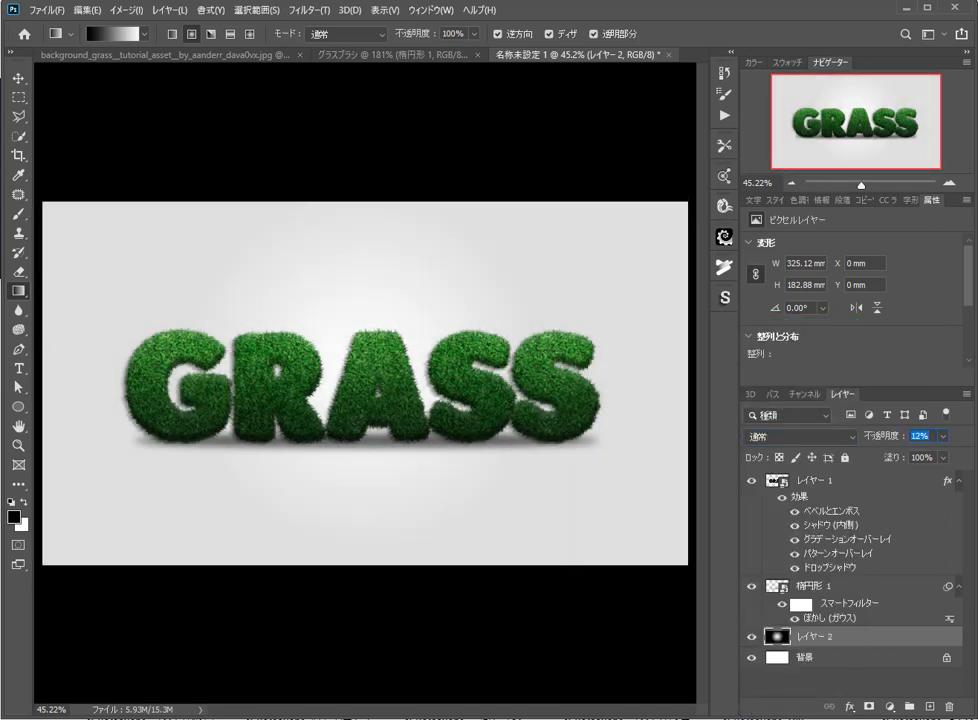
pyautogui.click(802, 437)
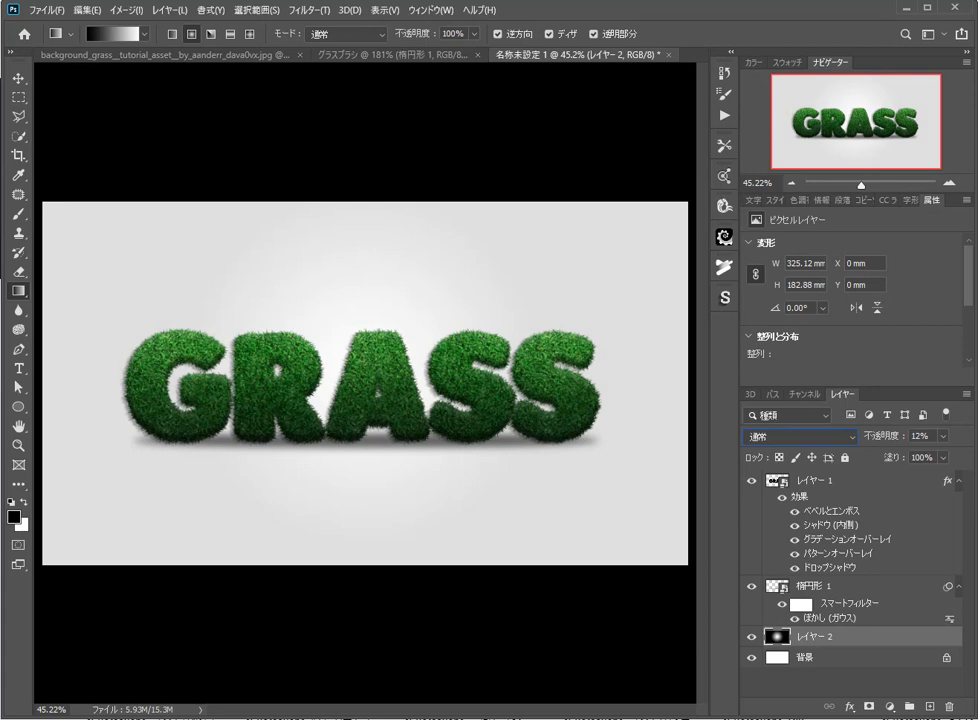